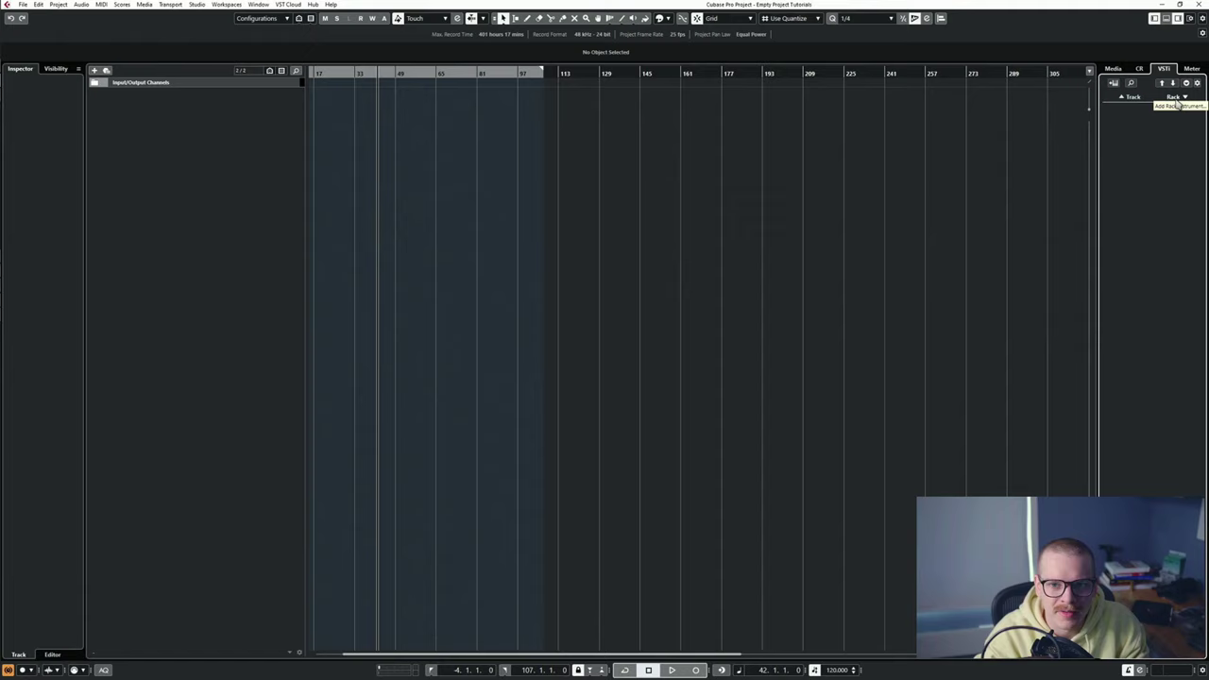
Add an instrument track named Kontakt 01 with Kontakt chosen as its instrument.
{"action": "left_click", "coordinate": [1113, 69]}
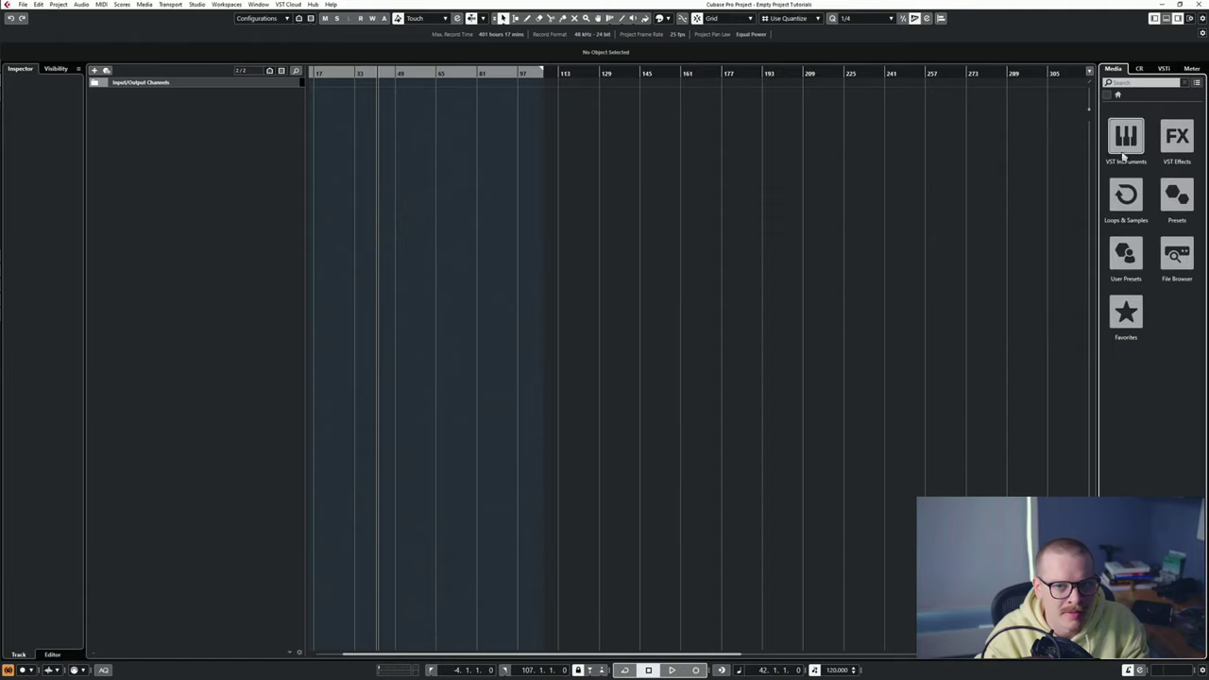
{"action": "right_click", "coordinate": [220, 193]}
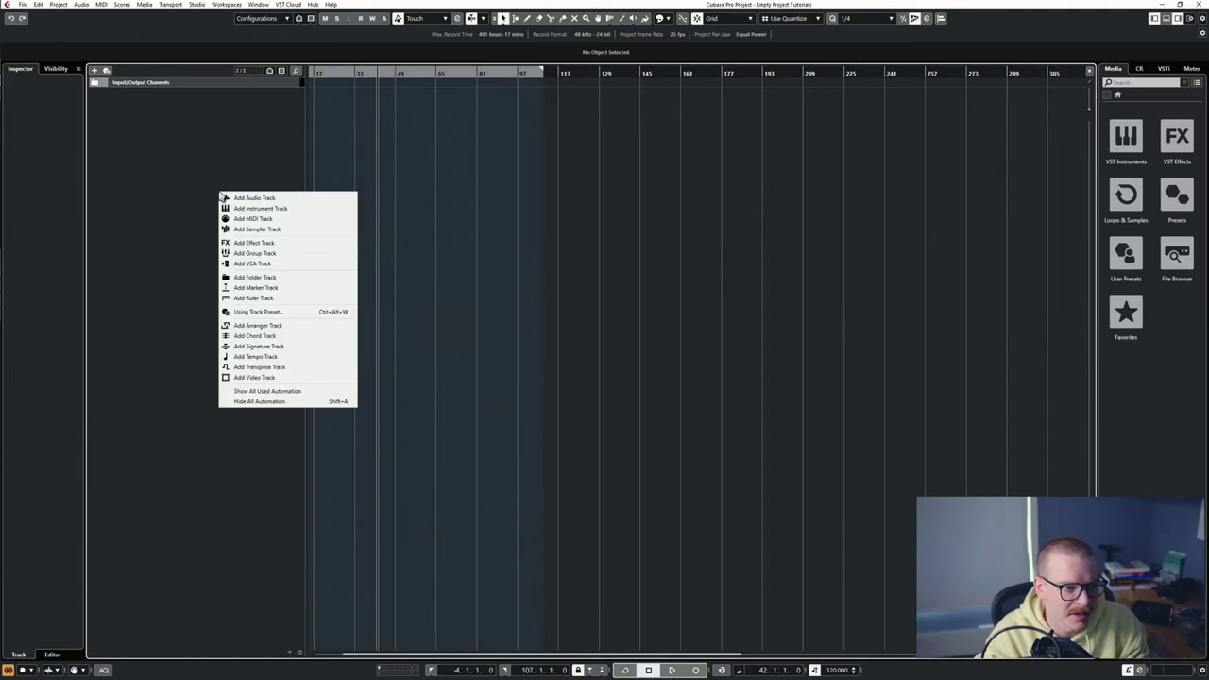
{"action": "left_click", "coordinate": [319, 208]}
{"action": "left_click", "coordinate": [671, 302]}
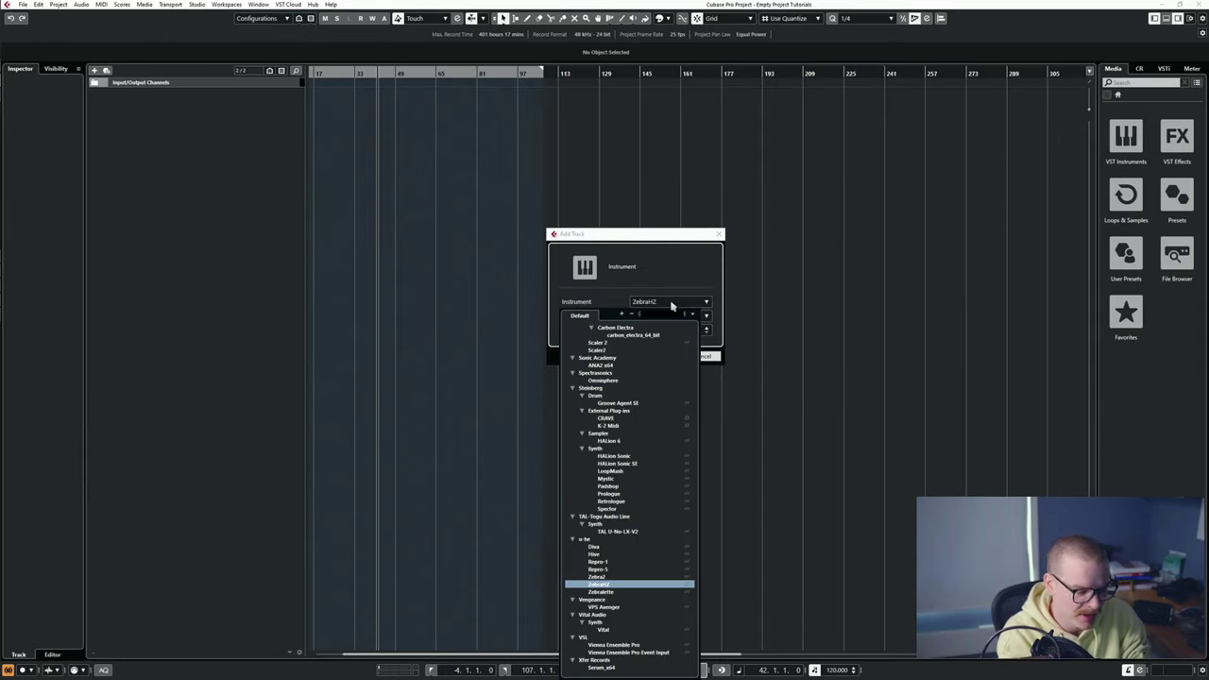
{"action": "type", "text": "kontakt"}
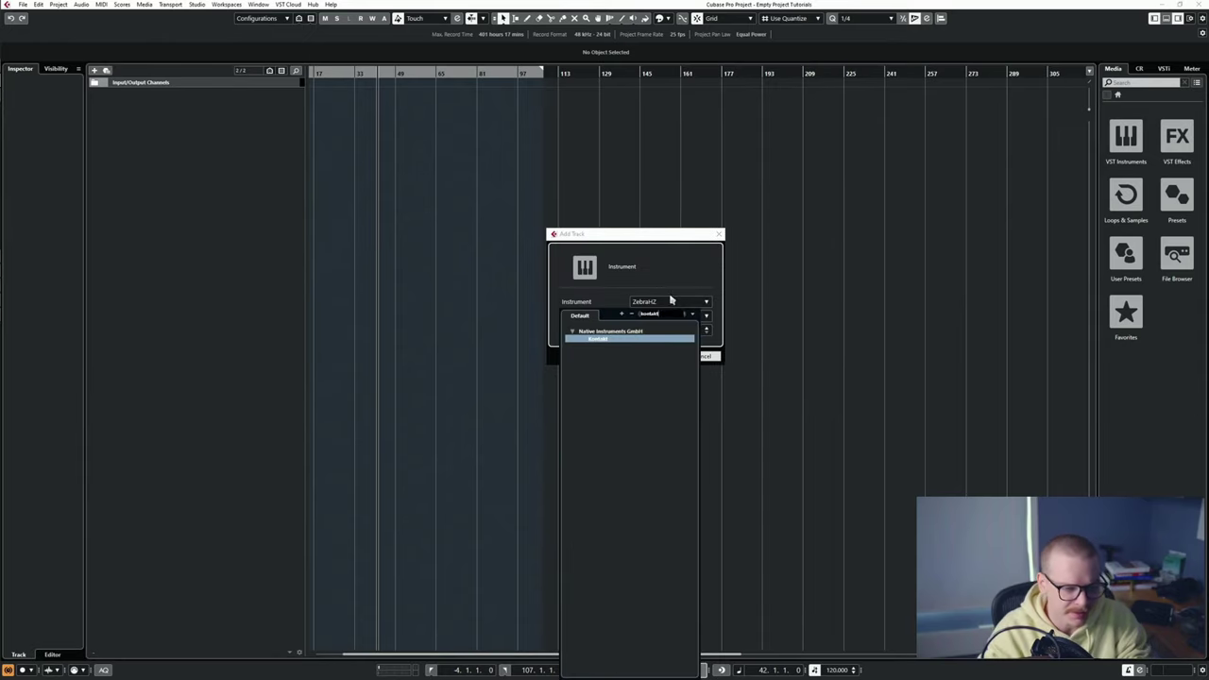
{"action": "key", "text": "Return"}
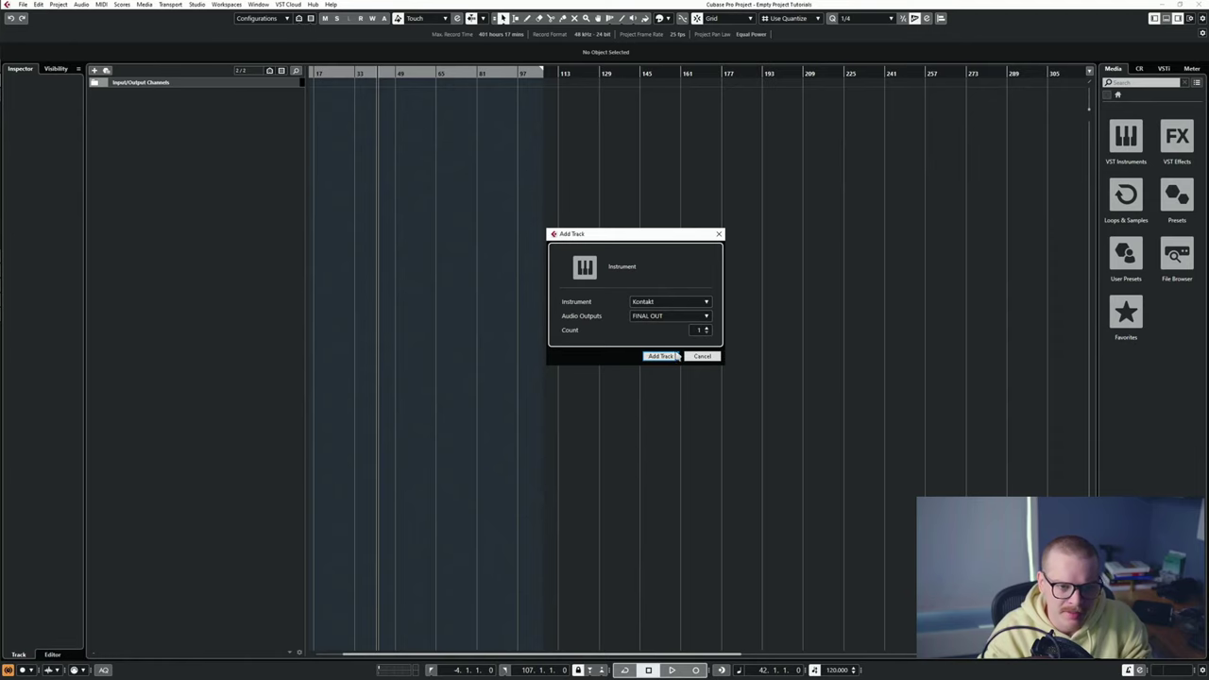
{"action": "left_click", "coordinate": [677, 356]}
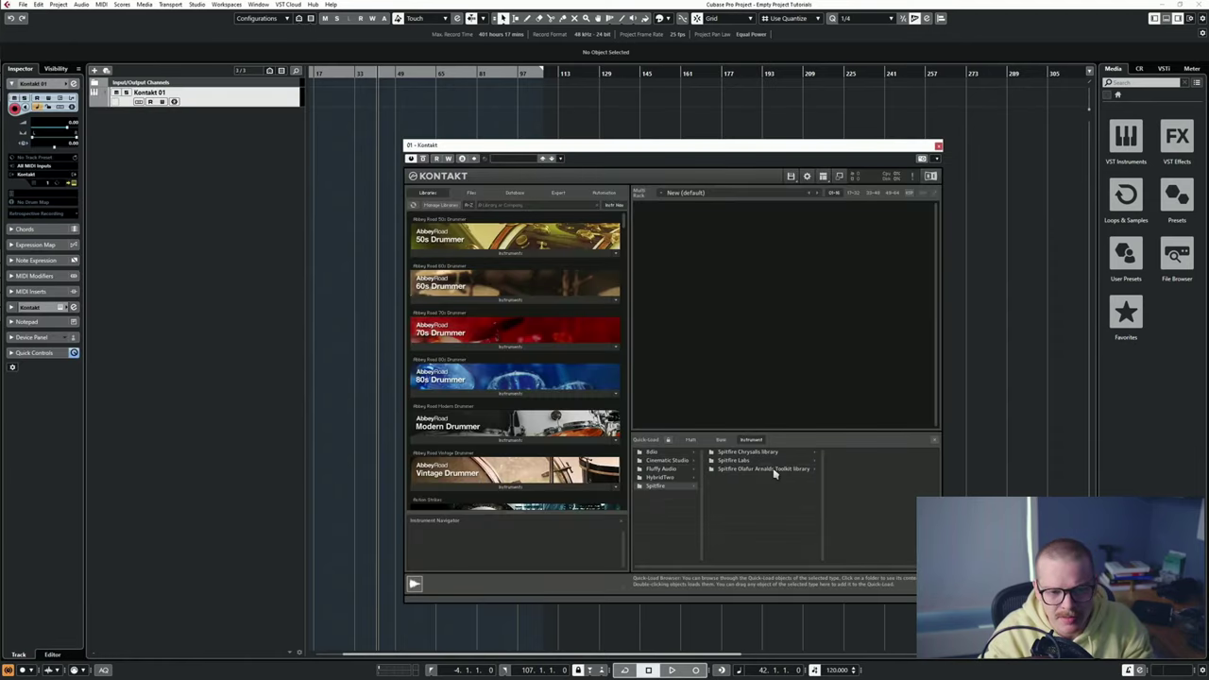
Load Alien Bell and the other Spitfire Labs instruments into Kontakt, then close its window.
{"action": "left_click", "coordinate": [782, 461]}
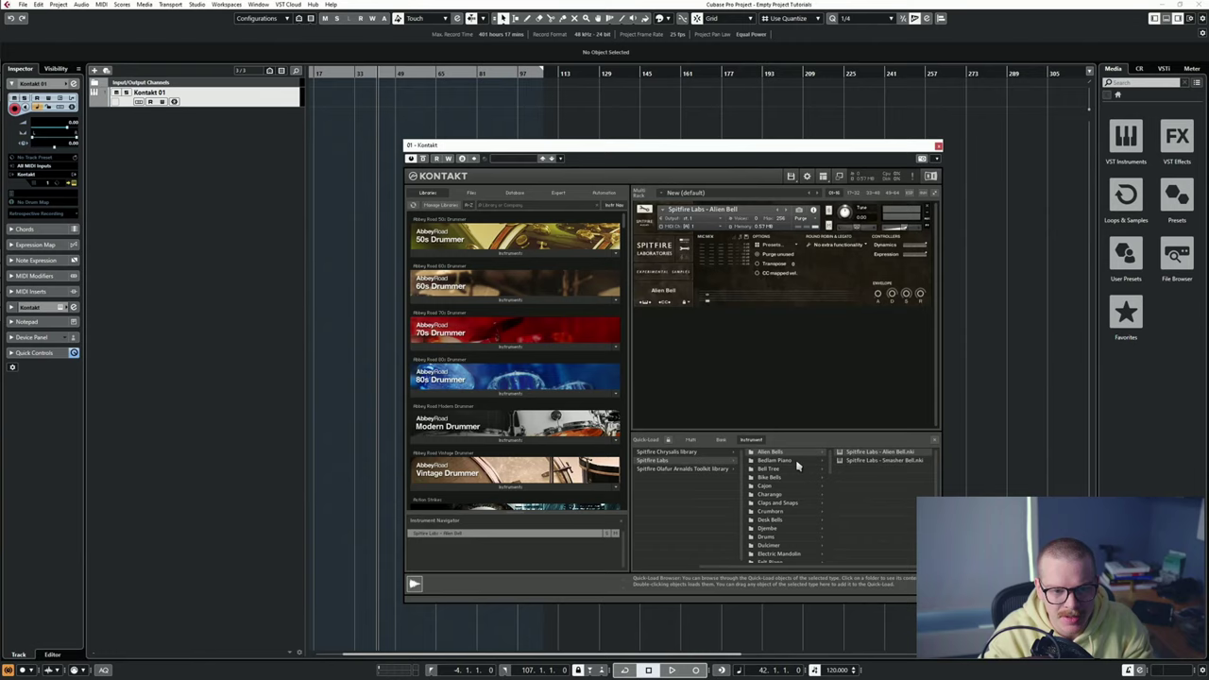
{"action": "left_click", "coordinate": [855, 461]}
{"action": "double_click", "coordinate": [880, 455]}
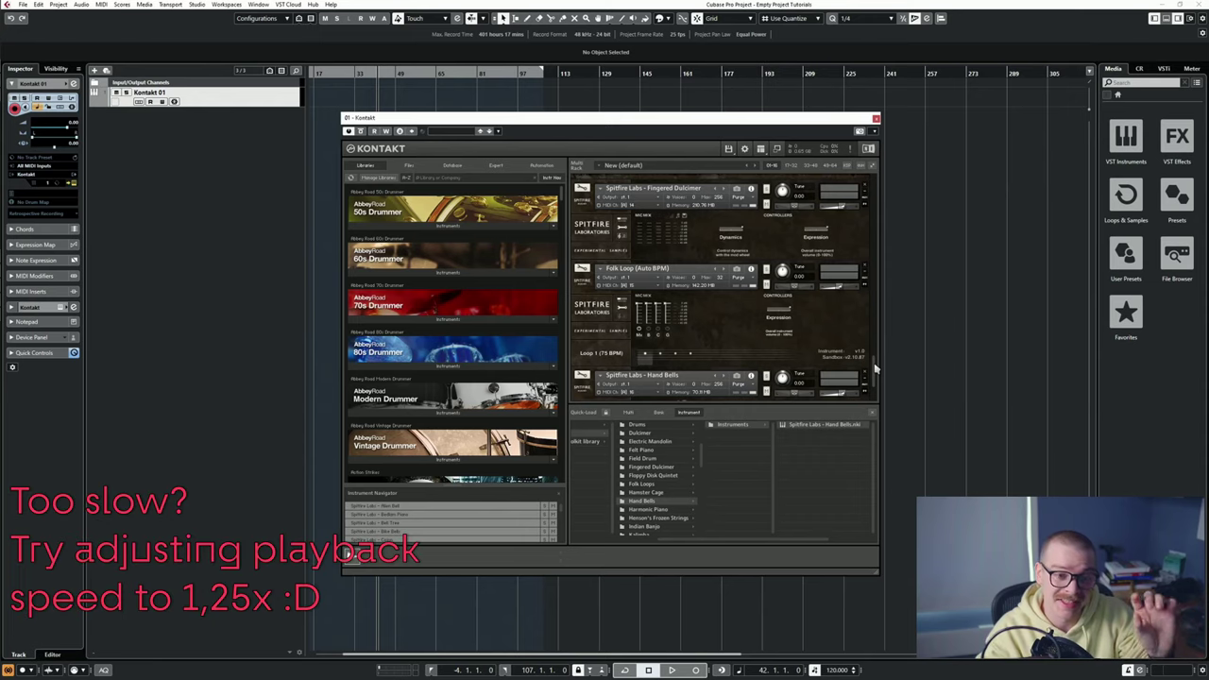
{"action": "left_click_drag", "start_coordinate": [874, 369], "coordinate": [888, 132]}
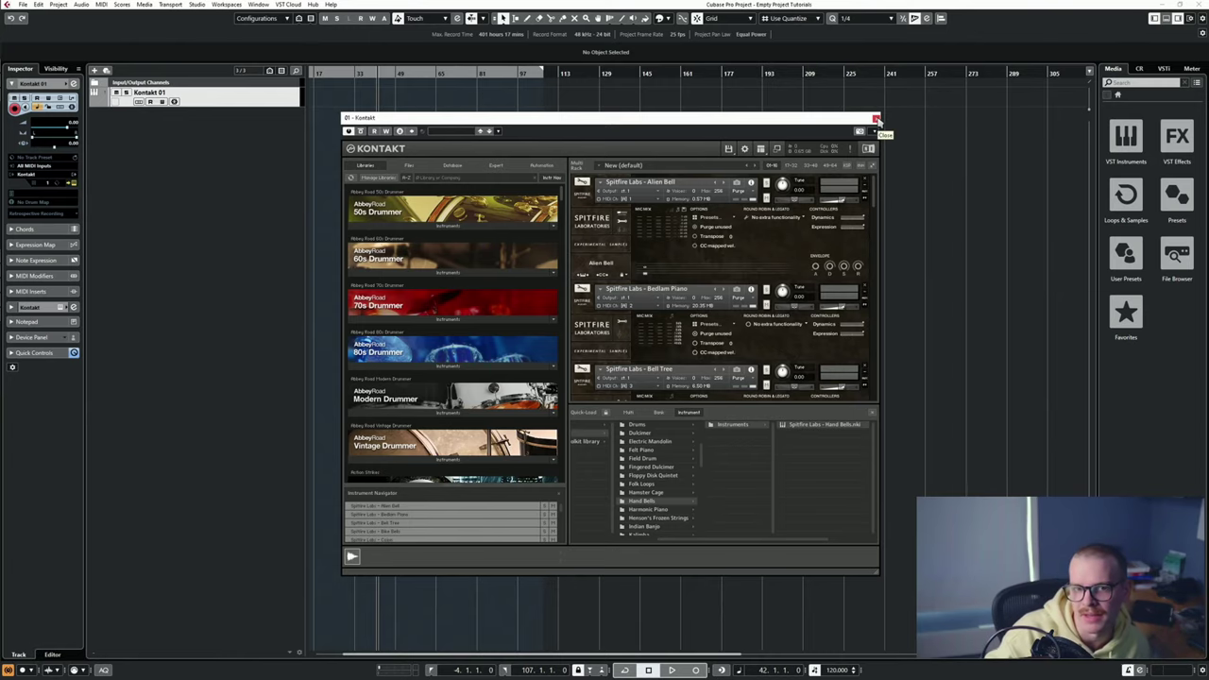
{"action": "left_click", "coordinate": [877, 119]}
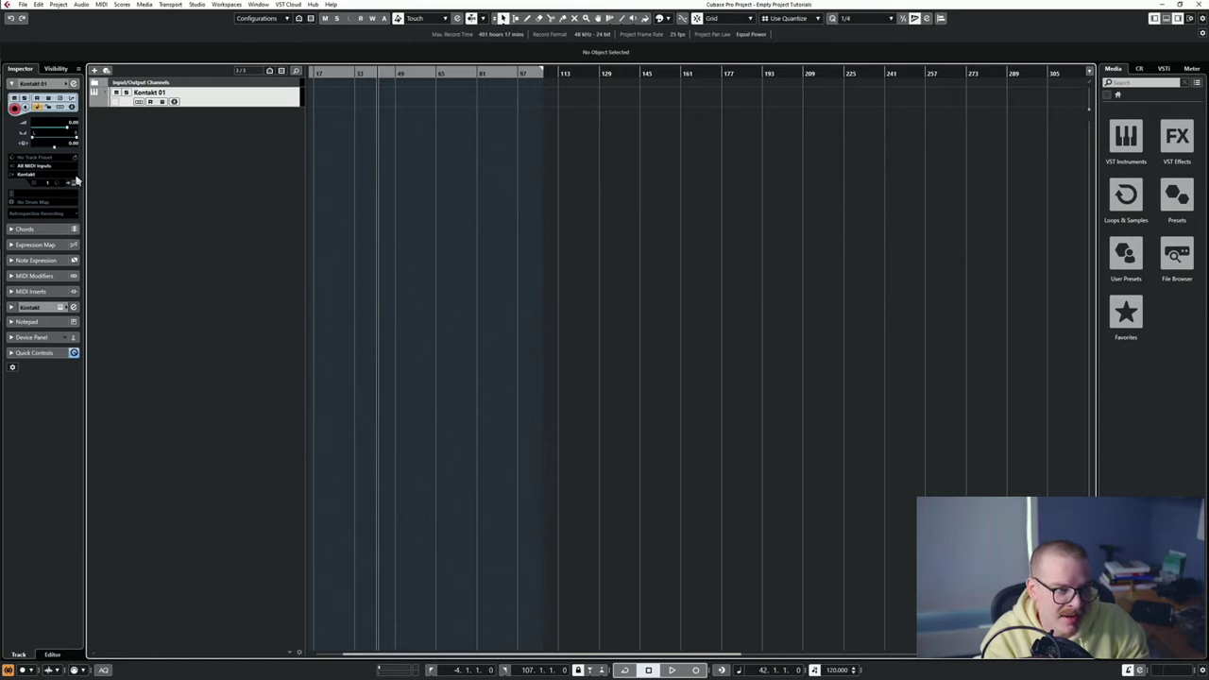
Select Kontakt outputs aux 1–4 and unassigned 1–11 in the Inspector and activate them.
{"action": "left_click", "coordinate": [77, 181]}
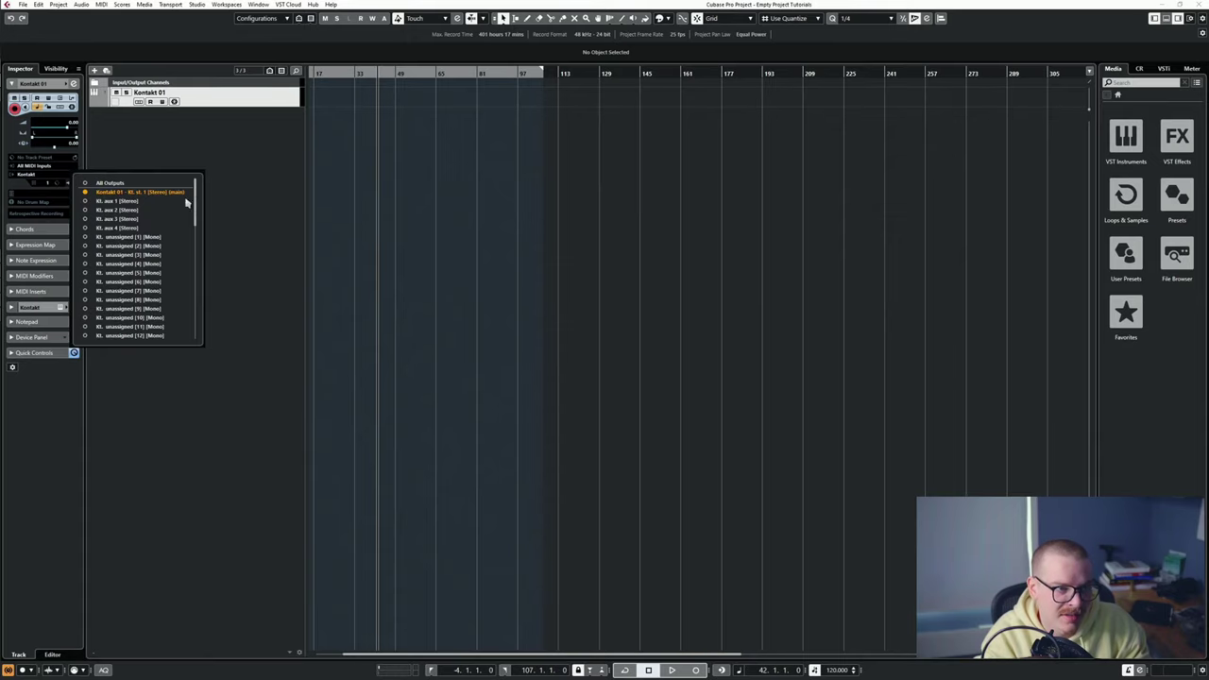
{"action": "left_click", "coordinate": [140, 230], "text": "shift"}
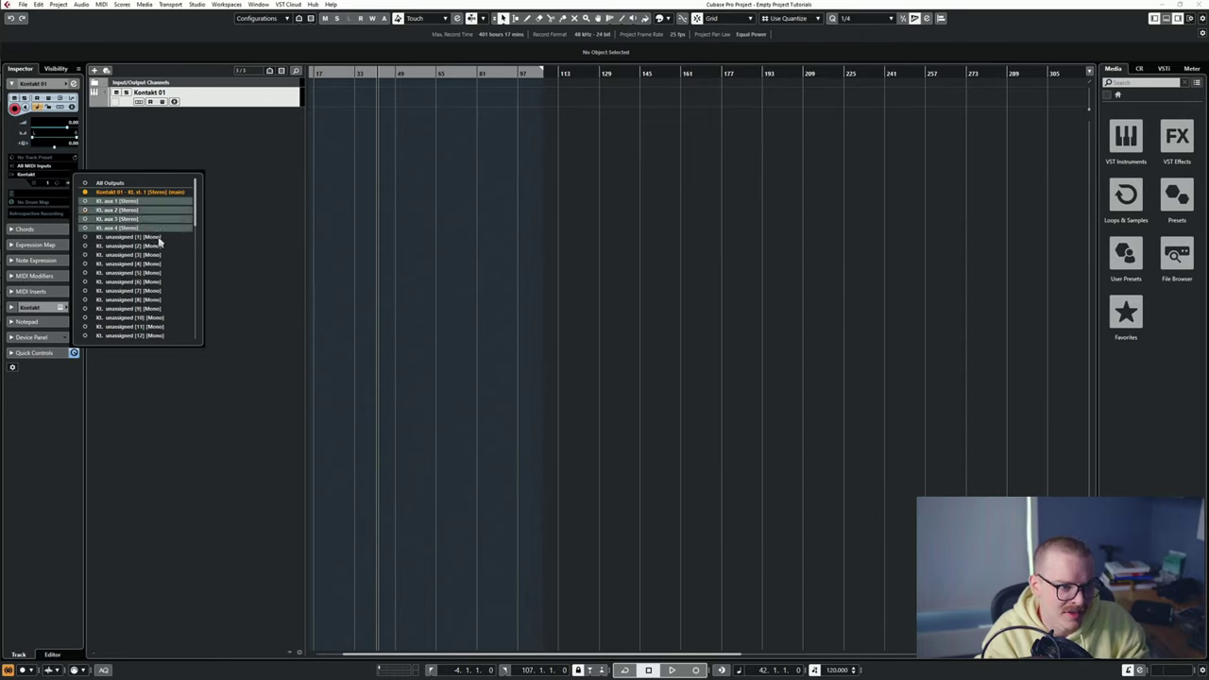
{"action": "left_click", "coordinate": [161, 262], "text": "shift"}
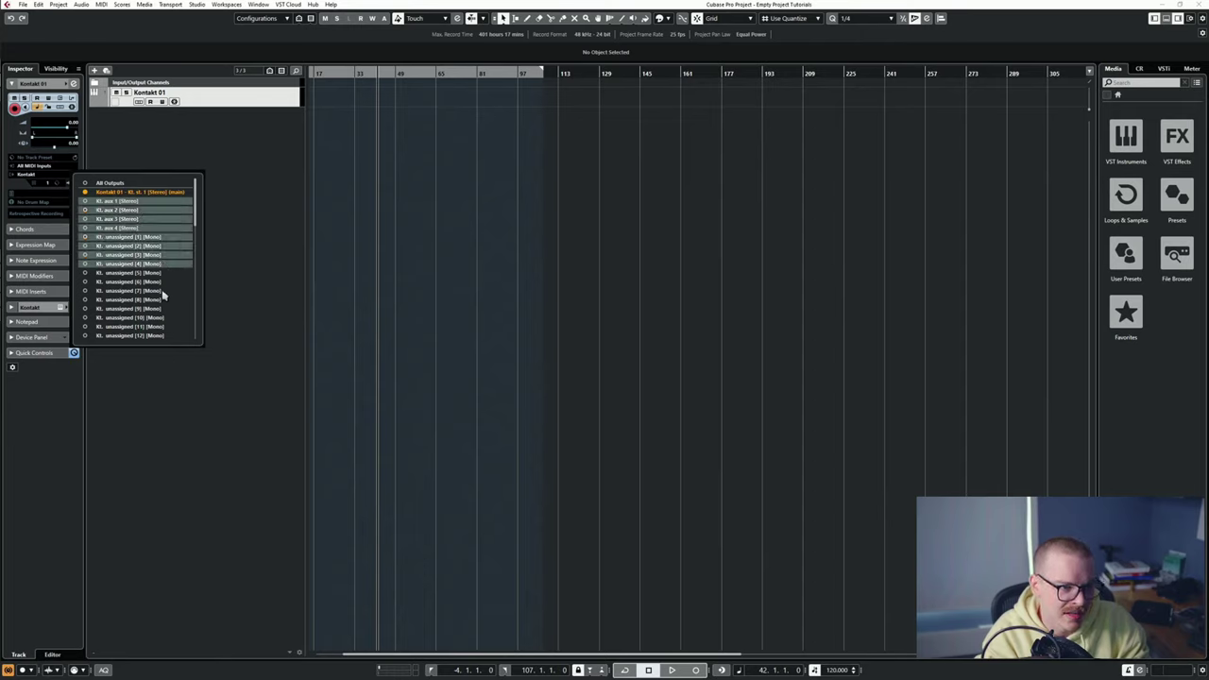
{"action": "left_click", "coordinate": [160, 301], "text": "shift"}
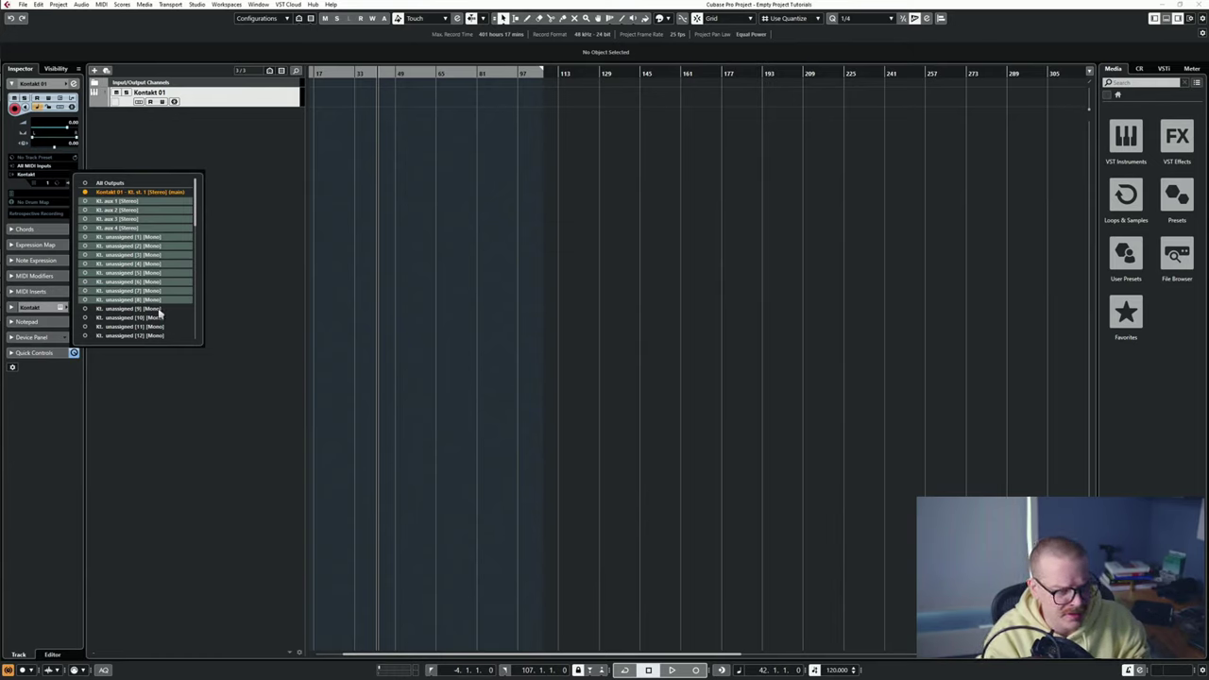
{"action": "left_click", "coordinate": [160, 310], "text": "shift"}
{"action": "left_click", "coordinate": [161, 318], "text": "shift"}
{"action": "left_click", "coordinate": [160, 327], "text": "shift"}
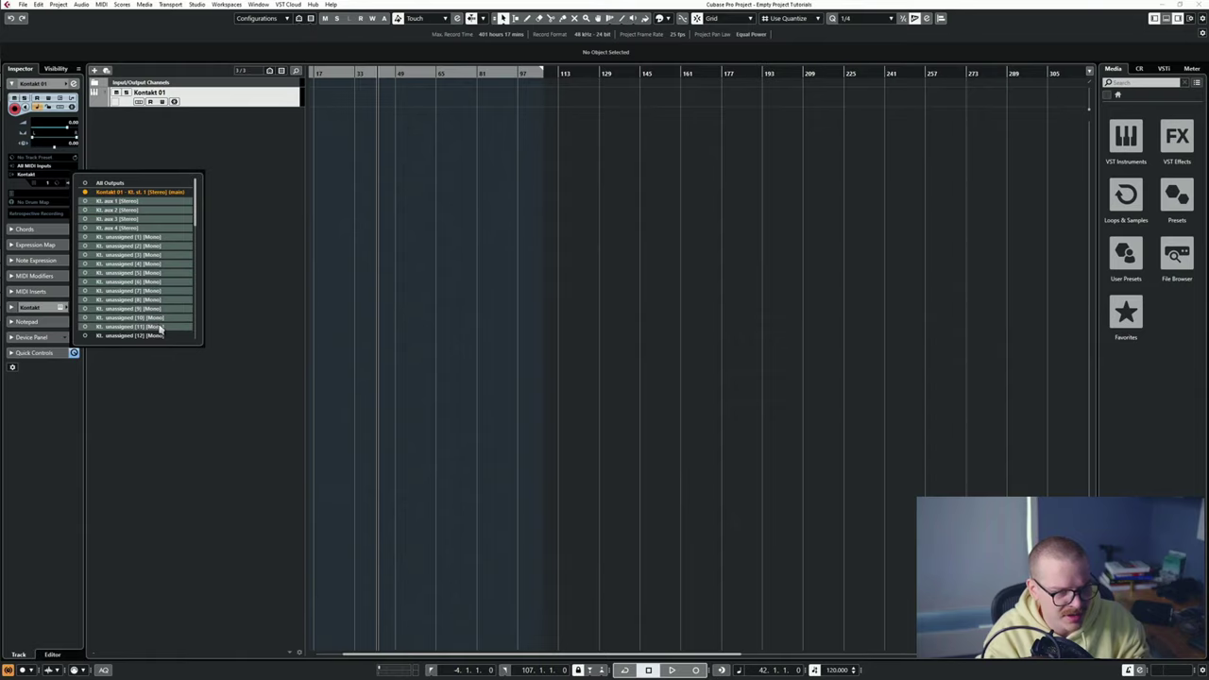
{"action": "left_click", "coordinate": [86, 311]}
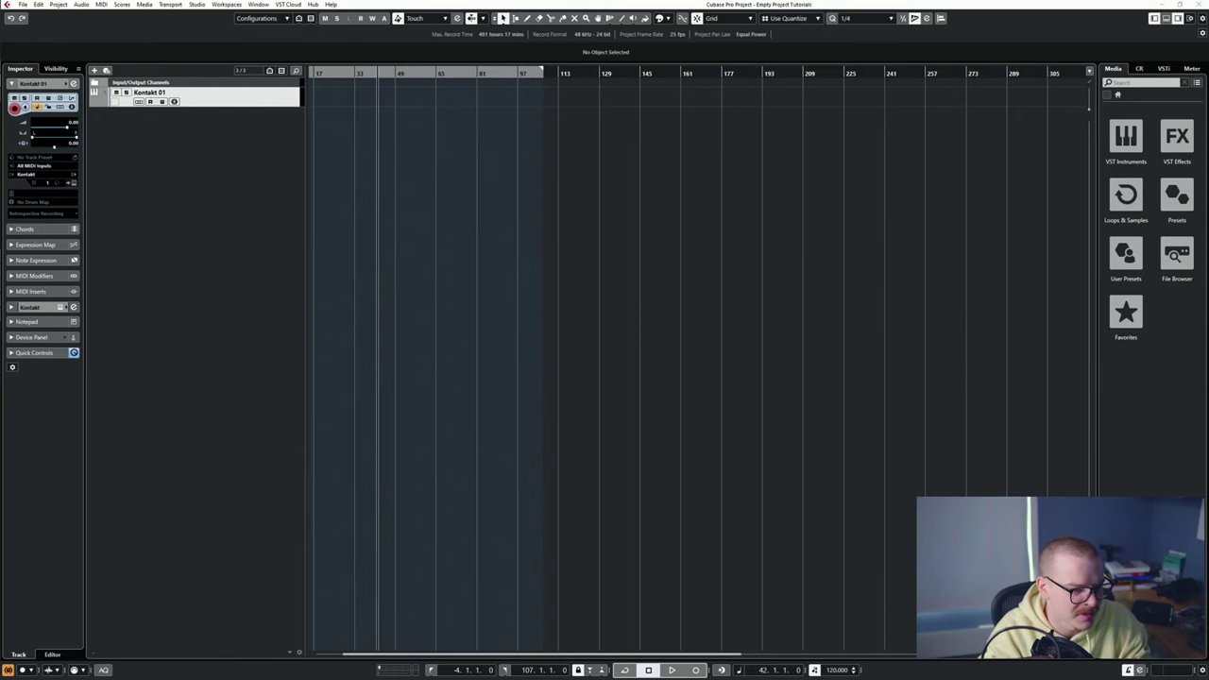
{"action": "left_click_drag", "start_coordinate": [556, 149], "coordinate": [643, 2]}
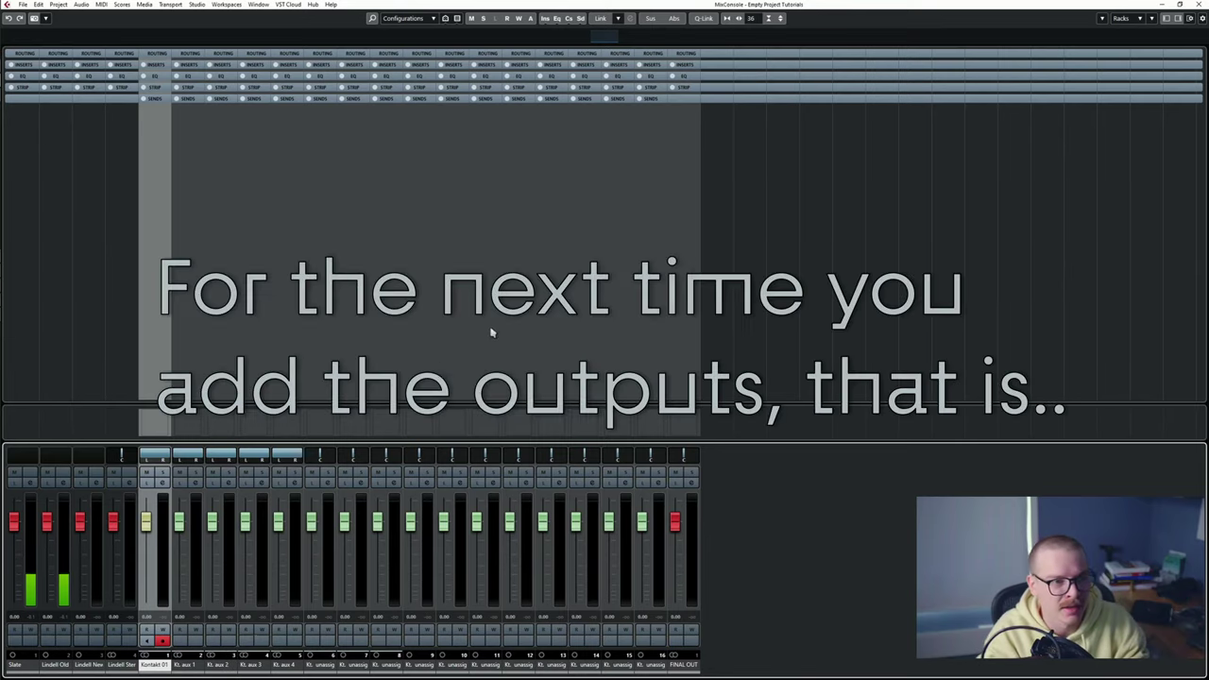
{"action": "key", "text": "F3"}
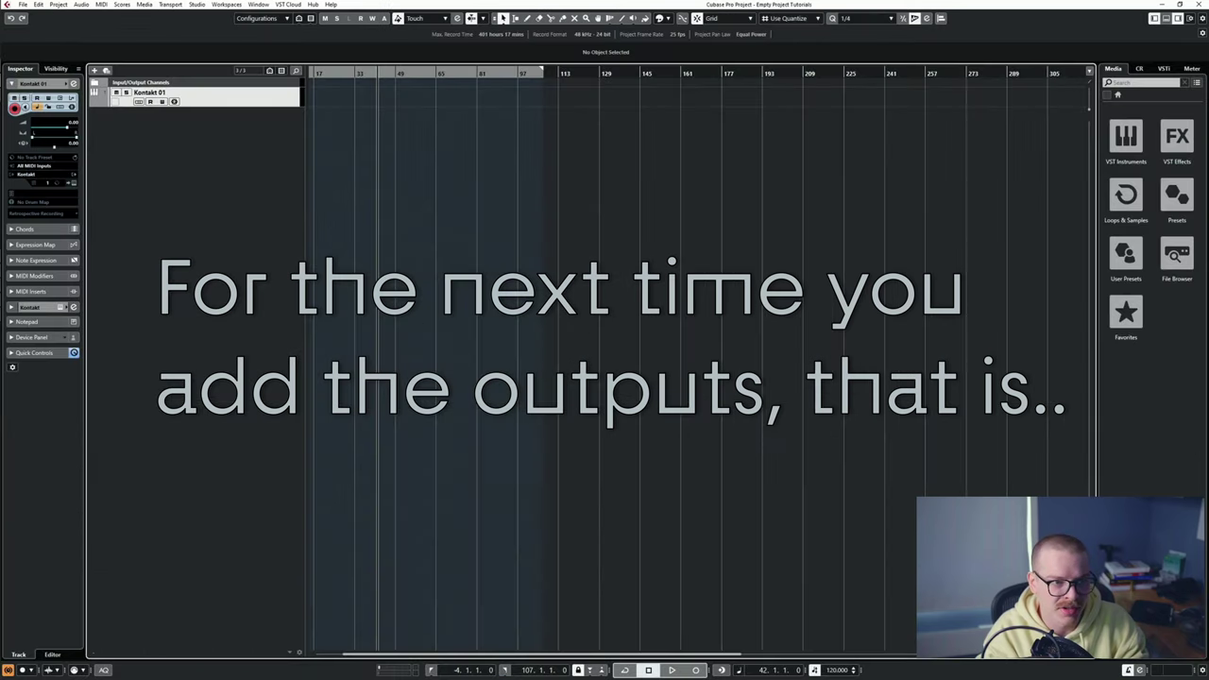
Reopen Kontakt with its instruments collapsed into an enlarged list, then leave the mixer.
{"action": "key", "text": "ctrl+e"}
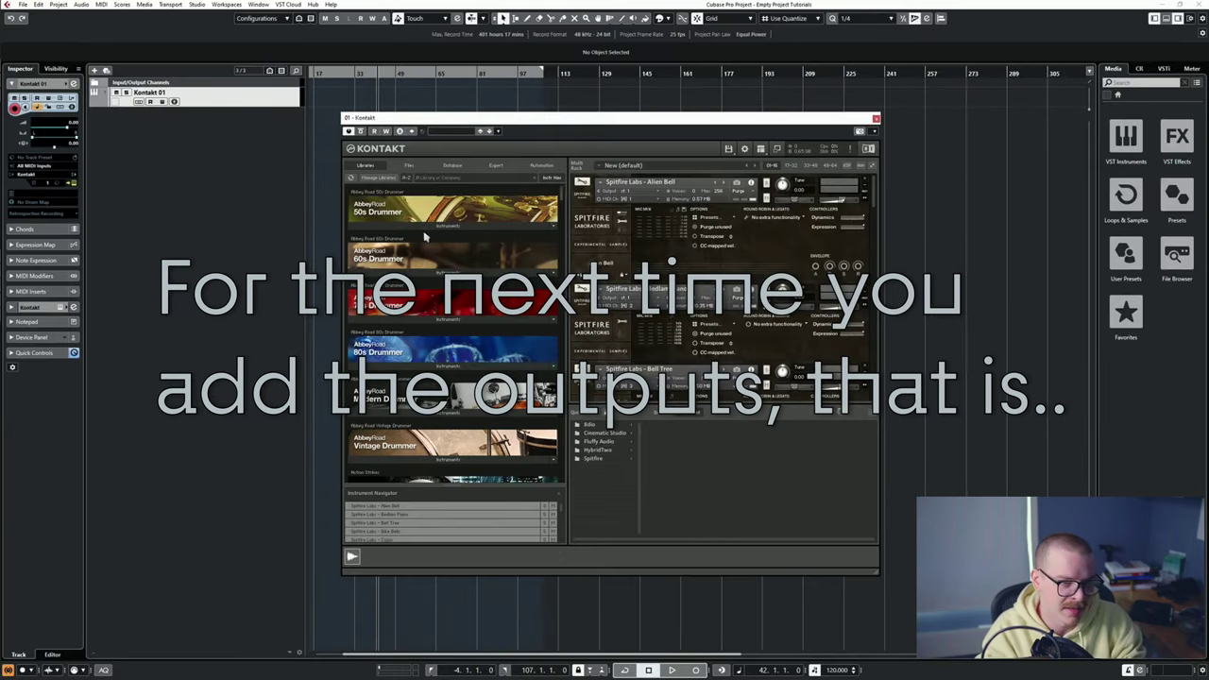
{"action": "left_click", "coordinate": [870, 165]}
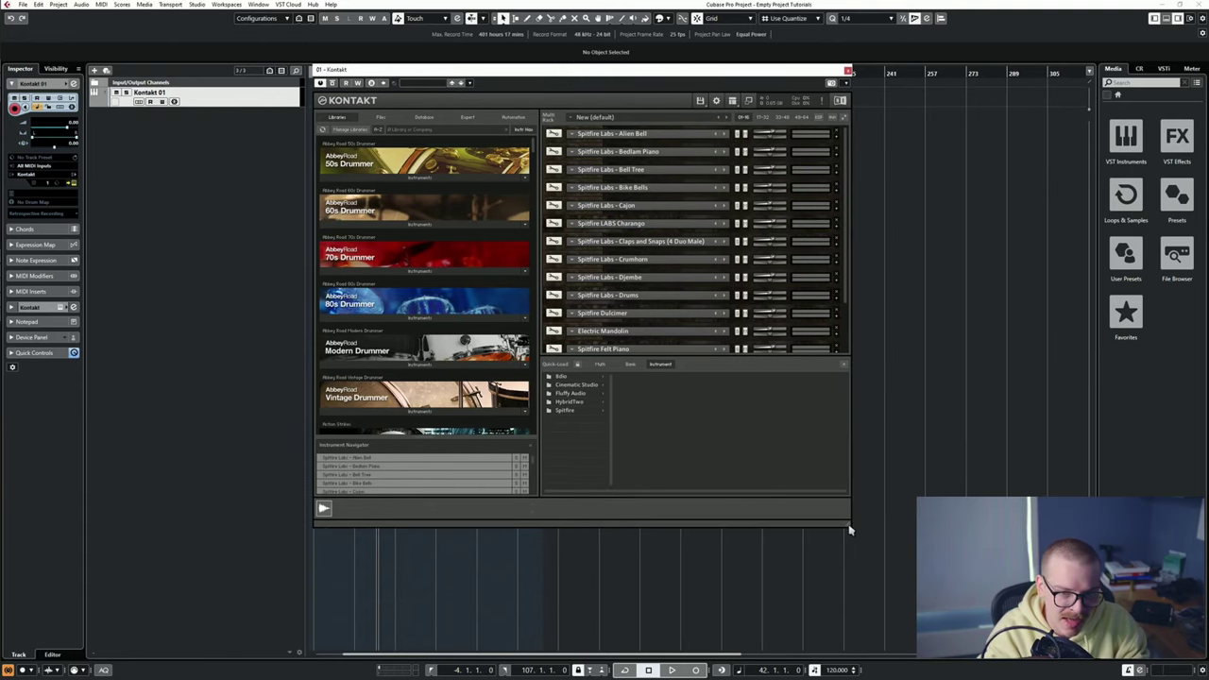
{"action": "left_click_drag", "start_coordinate": [848, 530], "coordinate": [861, 623]}
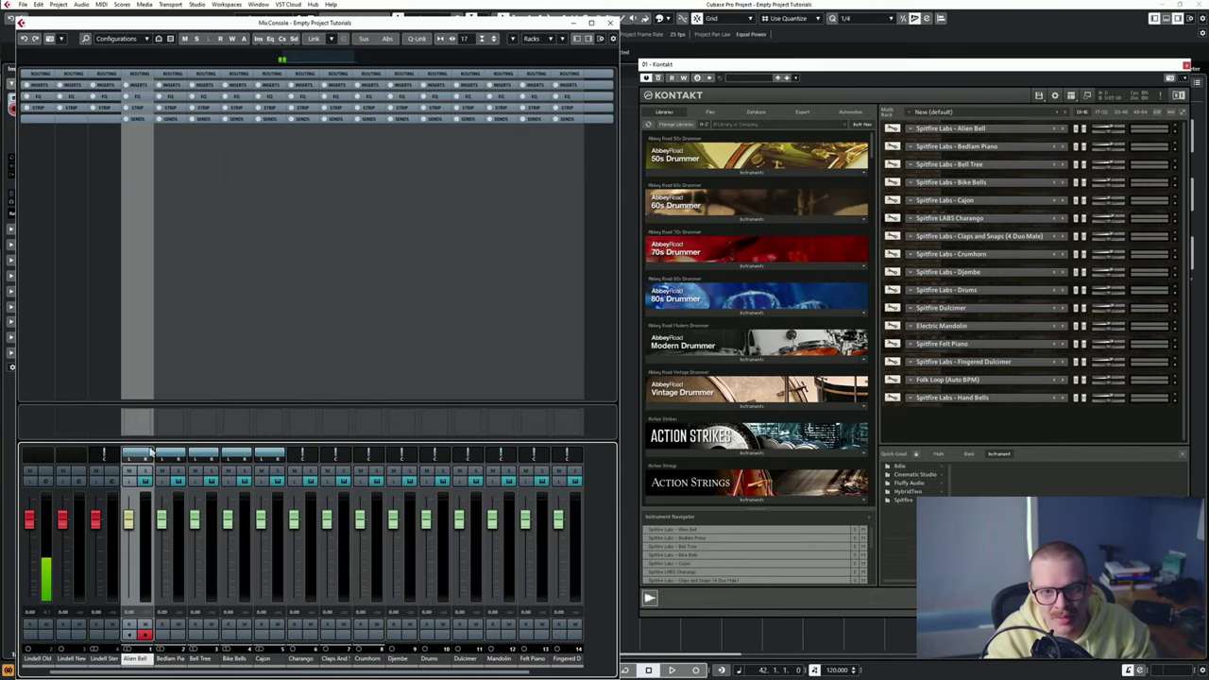
{"action": "key", "text": "F3"}
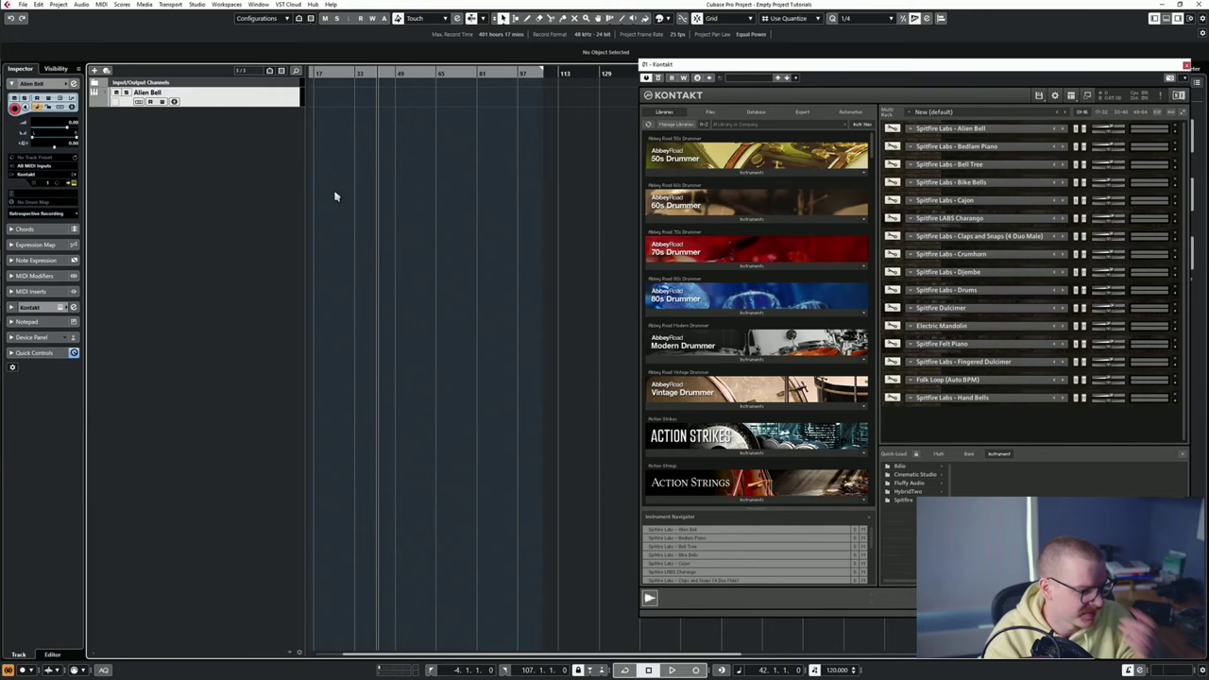
Add 16 MIDI tracks using the SIFTER MIDI 16 track preset.
{"action": "left_click", "coordinate": [234, 107]}
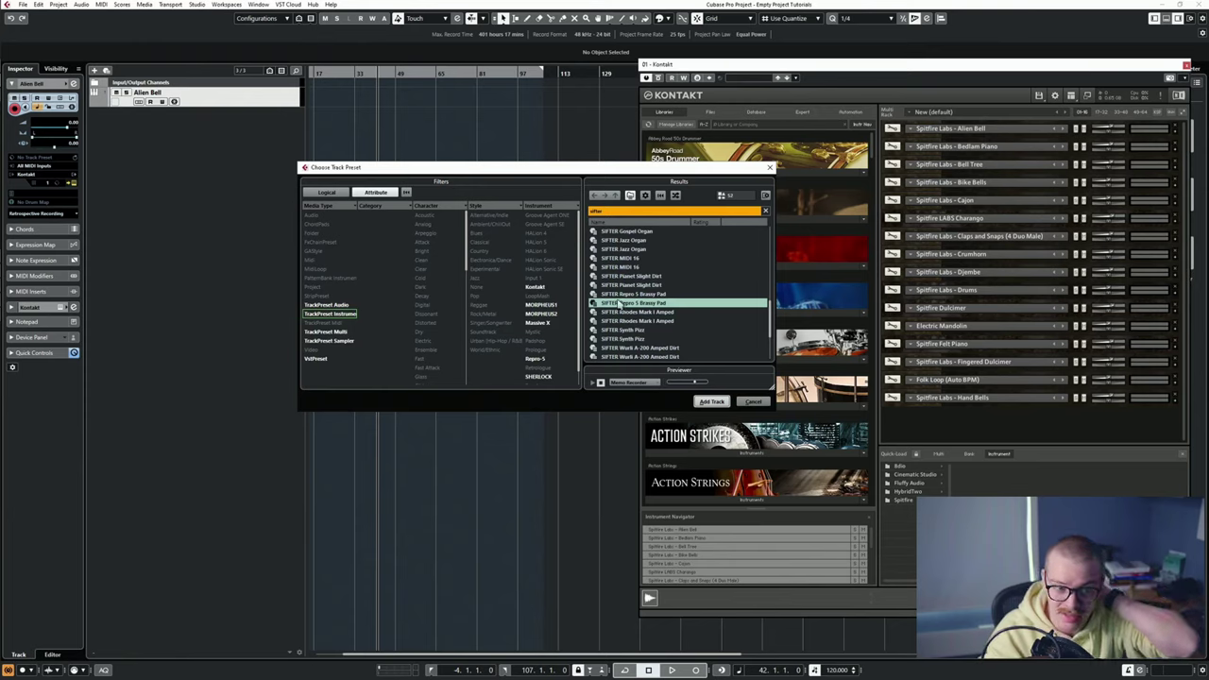
{"action": "left_click", "coordinate": [640, 268]}
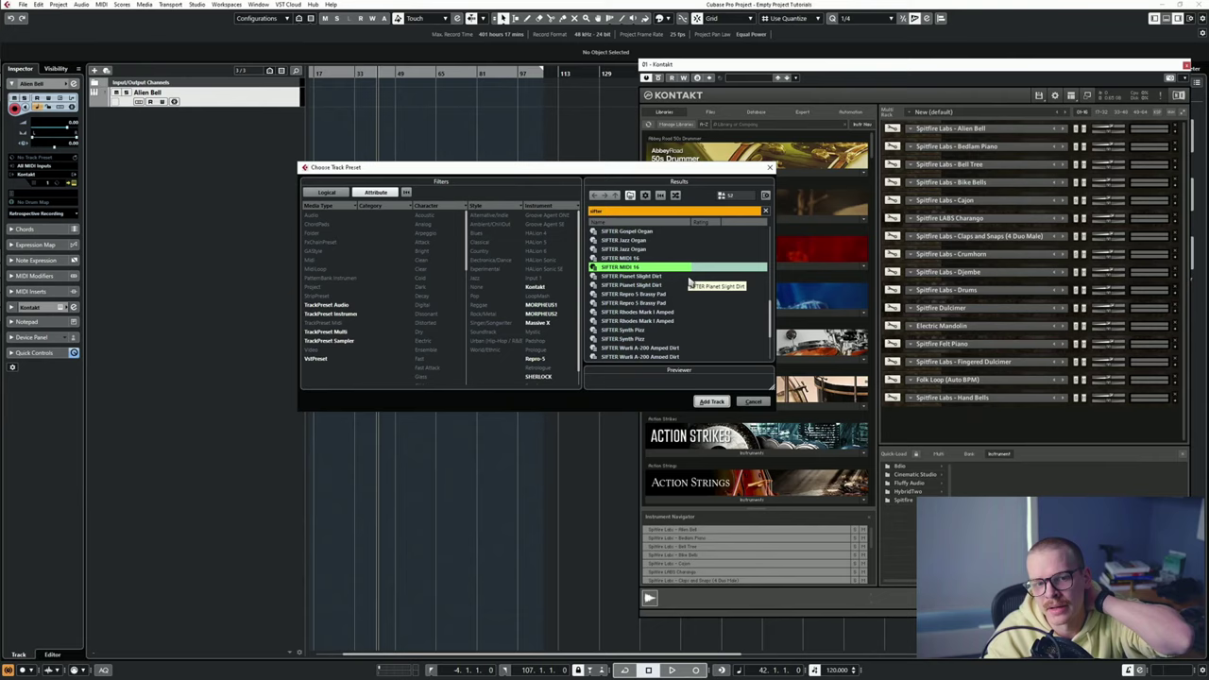
{"action": "left_click", "coordinate": [713, 402]}
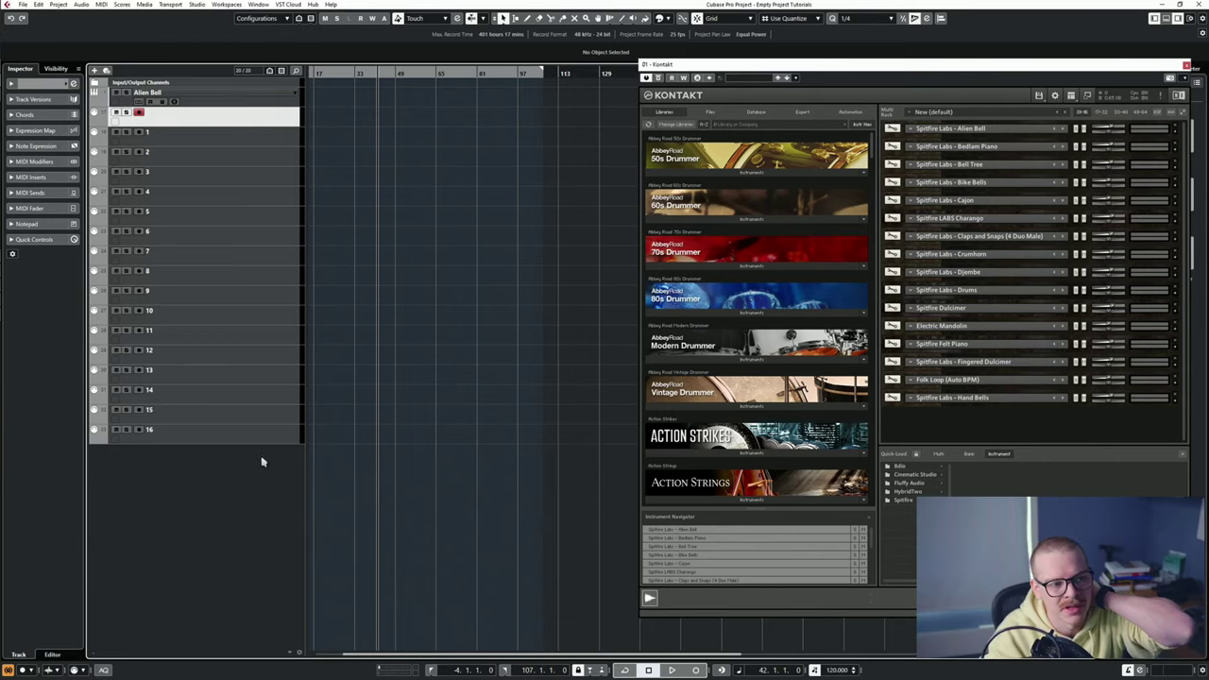
Finish editing the top track's name.
{"action": "left_click", "coordinate": [233, 131]}
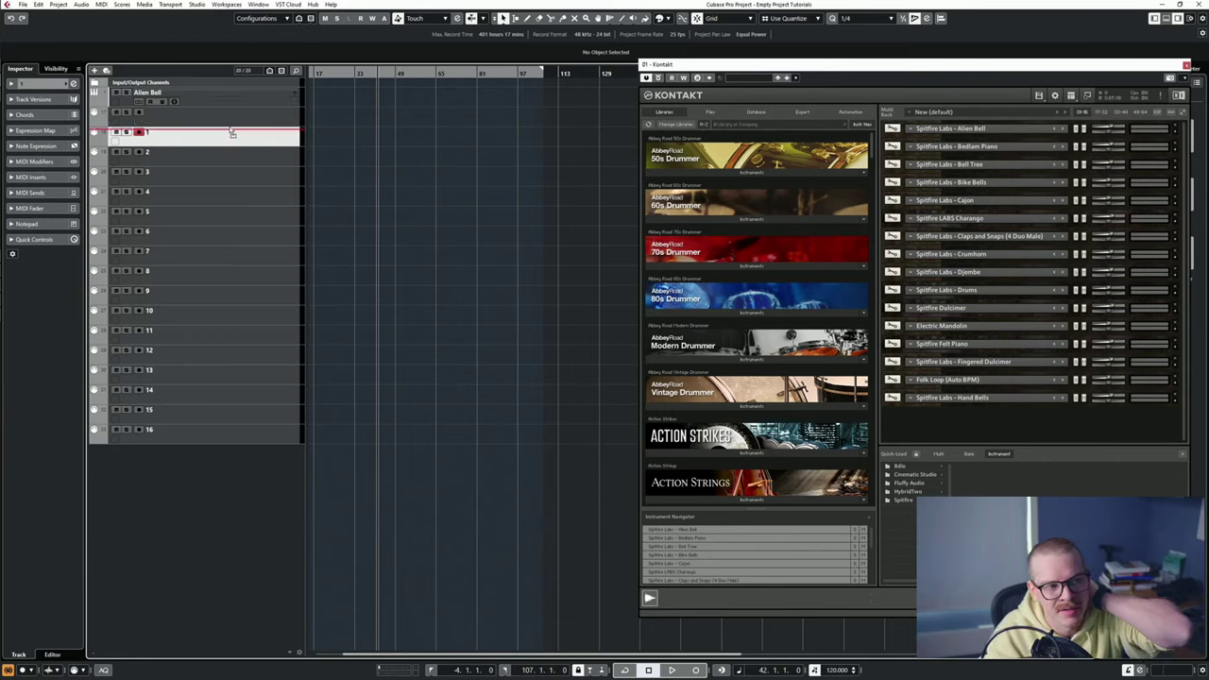
{"action": "left_click", "coordinate": [231, 115]}
{"action": "left_click", "coordinate": [231, 115]}
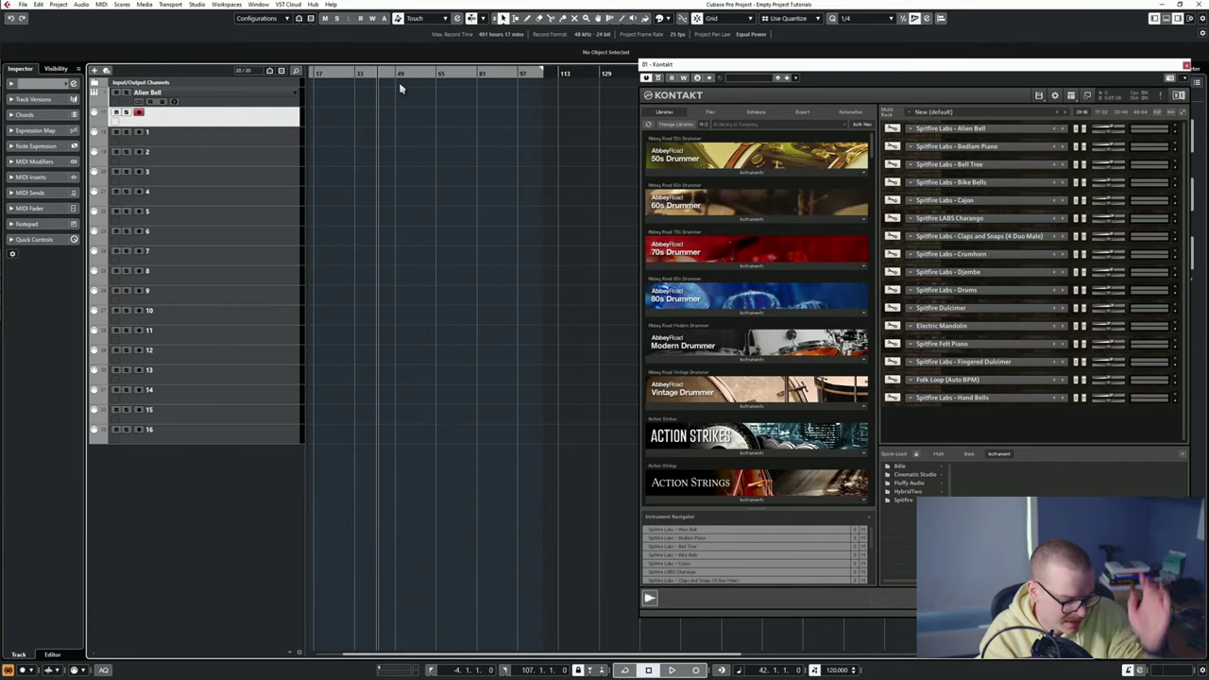
{"action": "key", "text": "Return"}
Select MIDI tracks 1–16, then select the Alien Bell instrument track.
{"action": "left_click", "coordinate": [244, 145]}
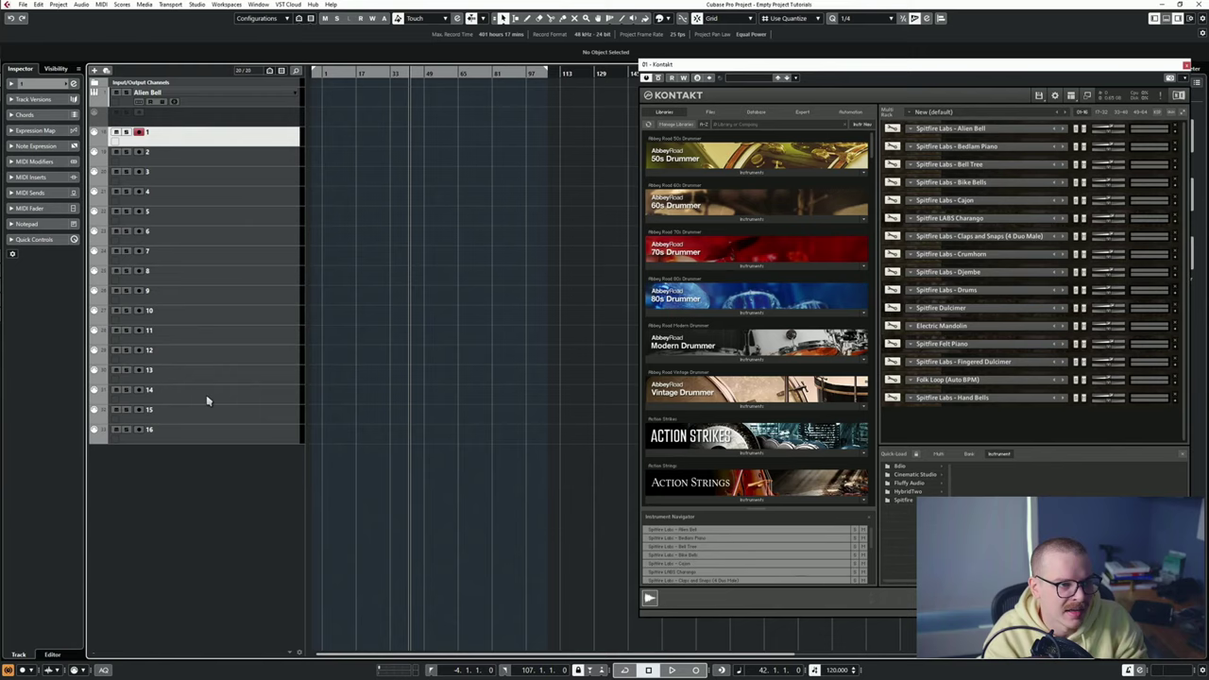
{"action": "left_click", "coordinate": [215, 425], "text": "shift"}
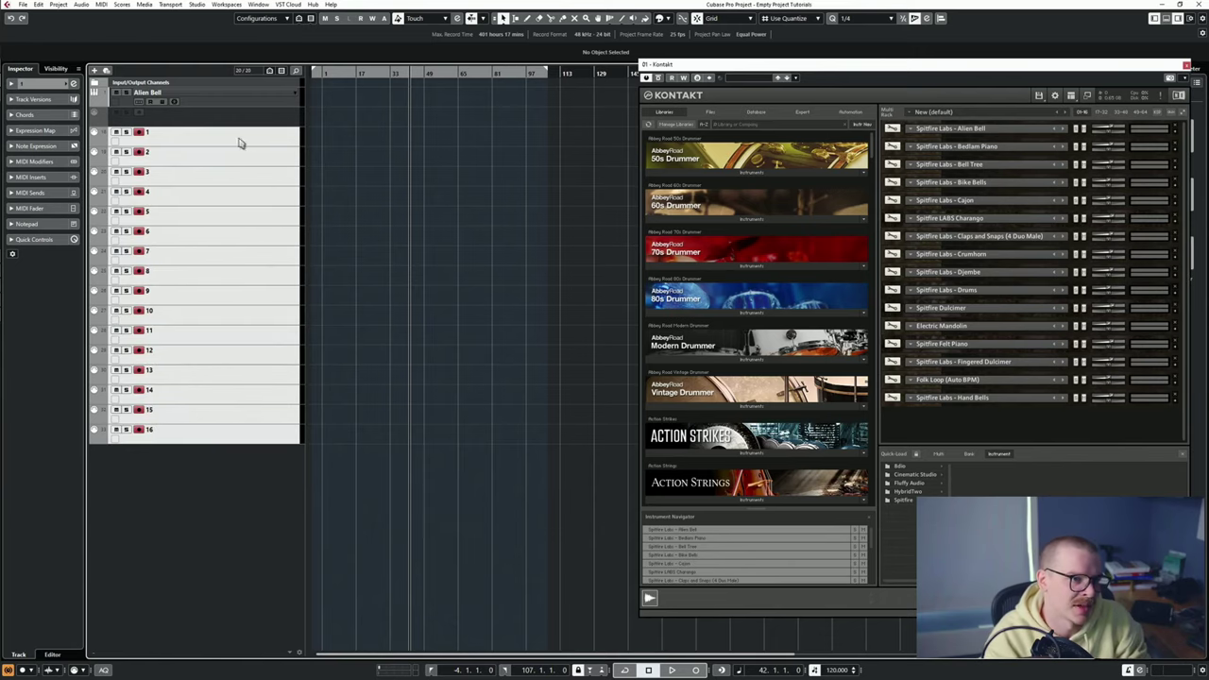
{"action": "left_click", "coordinate": [227, 101]}
{"action": "left_click", "coordinate": [201, 117]}
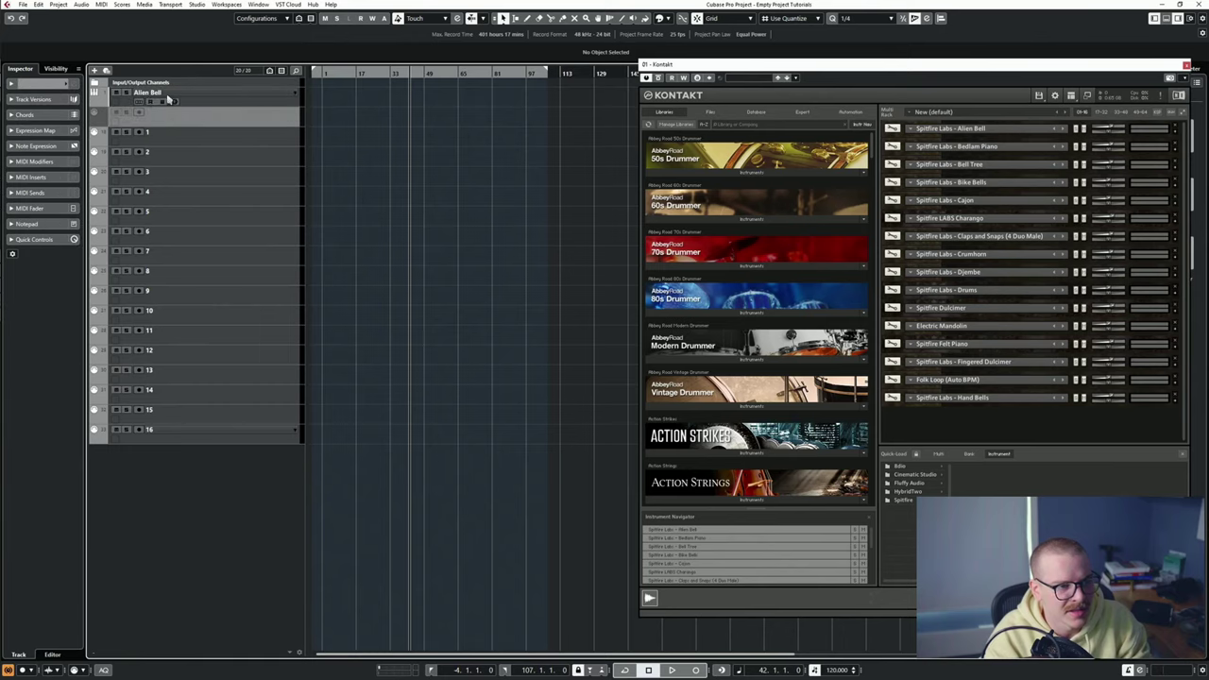
{"action": "left_click", "coordinate": [189, 101]}
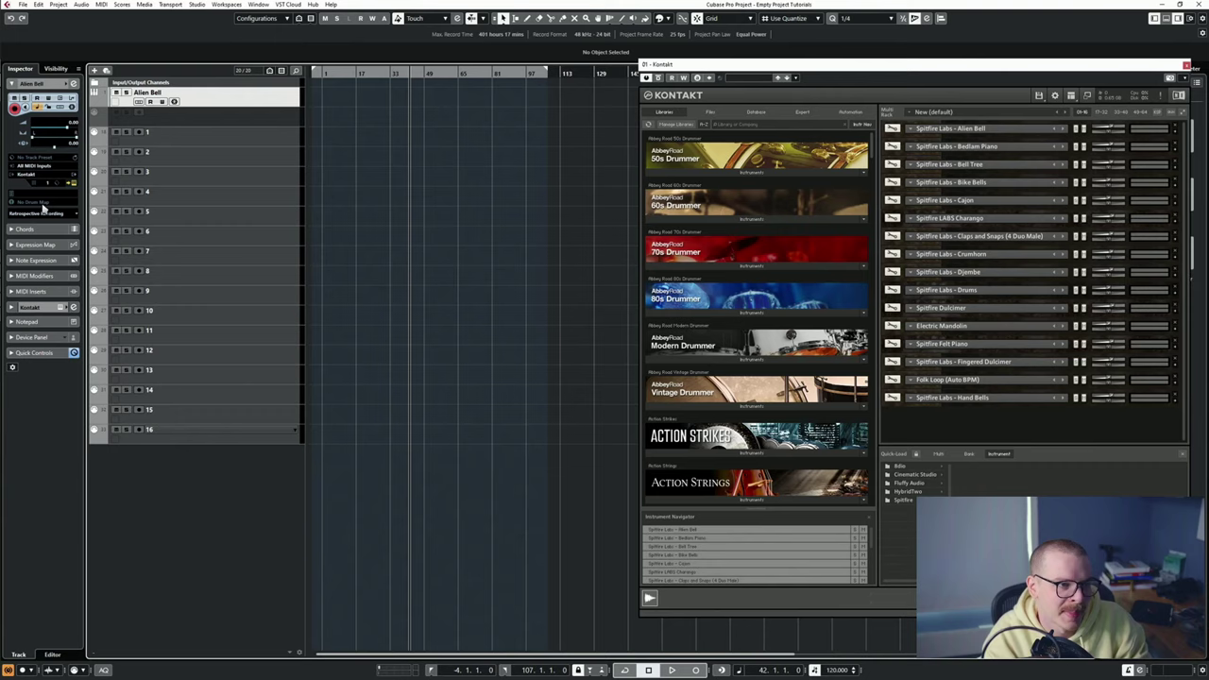
Rename the Alien Bell track to 'Spitfire Labs Multi' and reopen its Kontakt outputs list.
{"action": "left_click", "coordinate": [76, 183]}
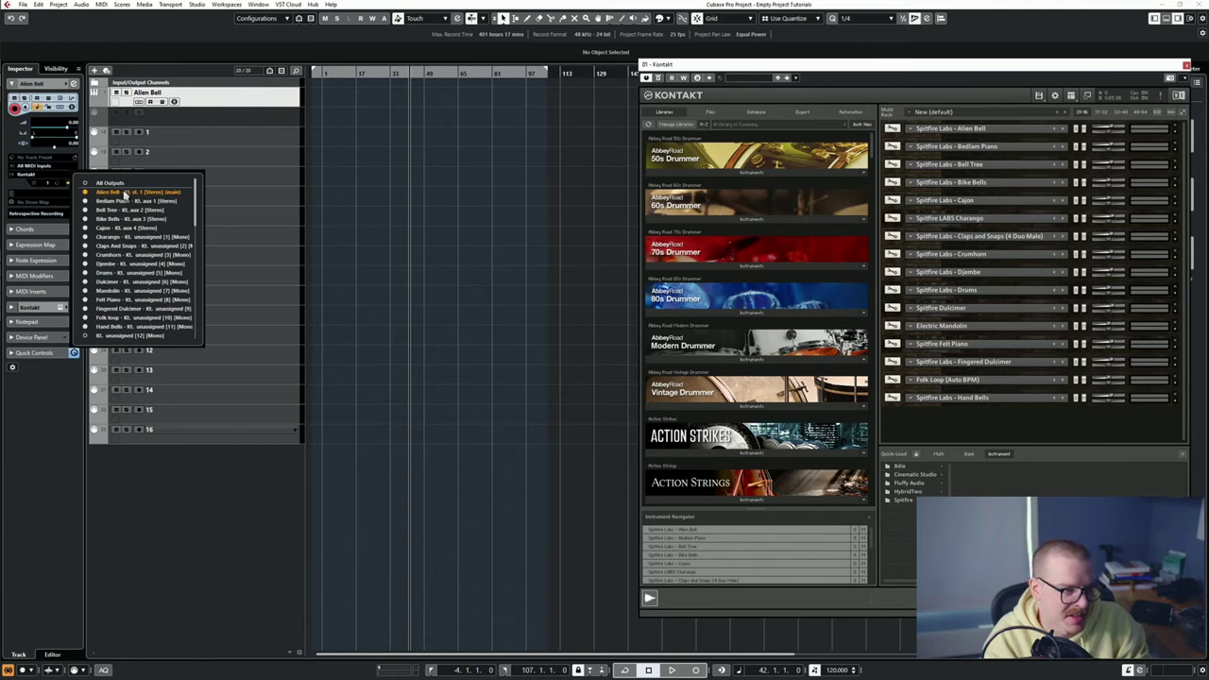
{"action": "left_click", "coordinate": [156, 96]}
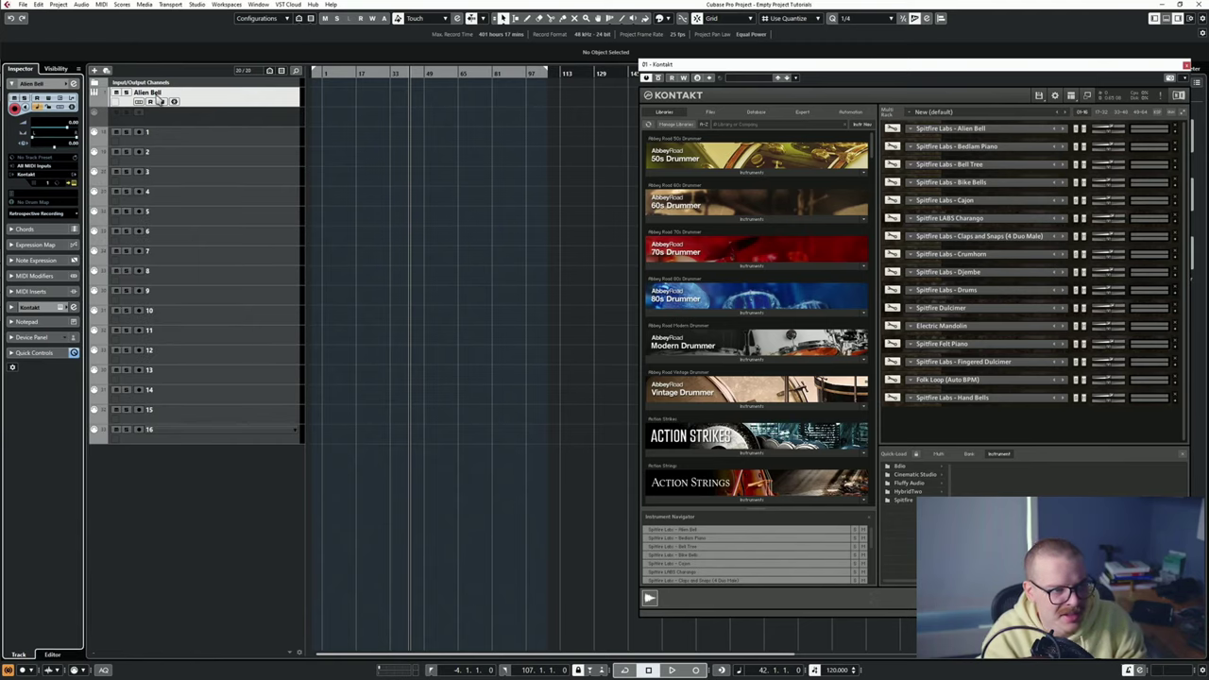
{"action": "double_click", "coordinate": [156, 95]}
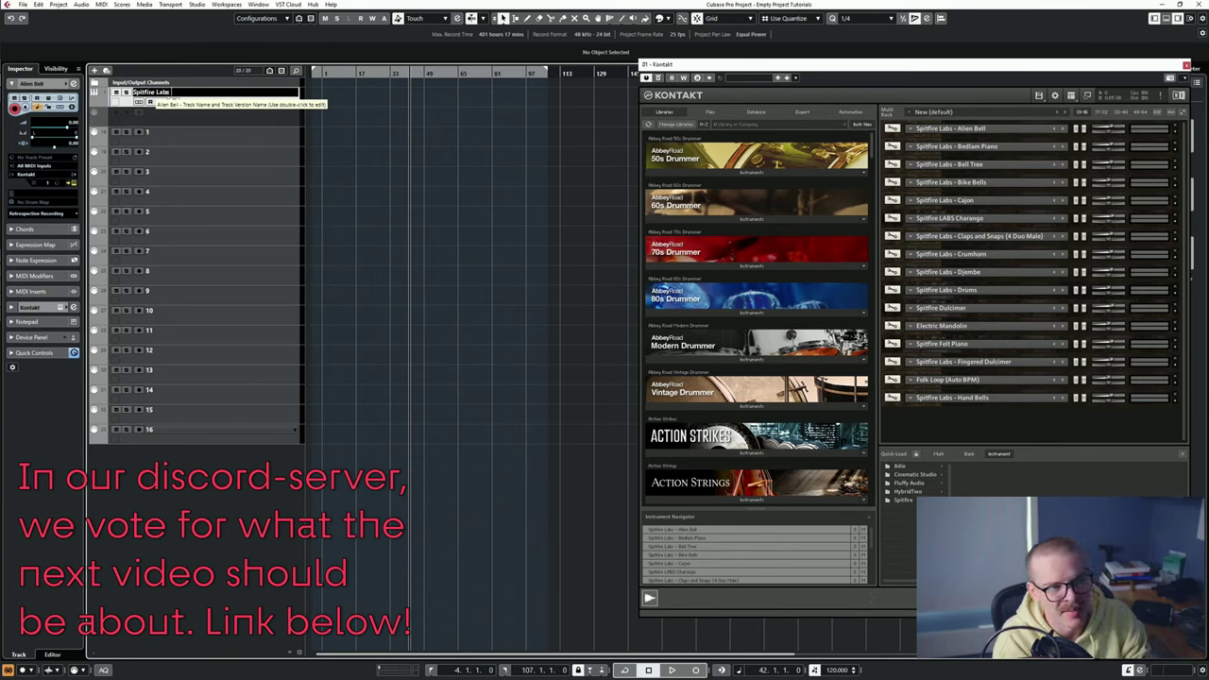
{"action": "type", "text": "Spitfire Labs Multi"}
{"action": "key", "text": "Return"}
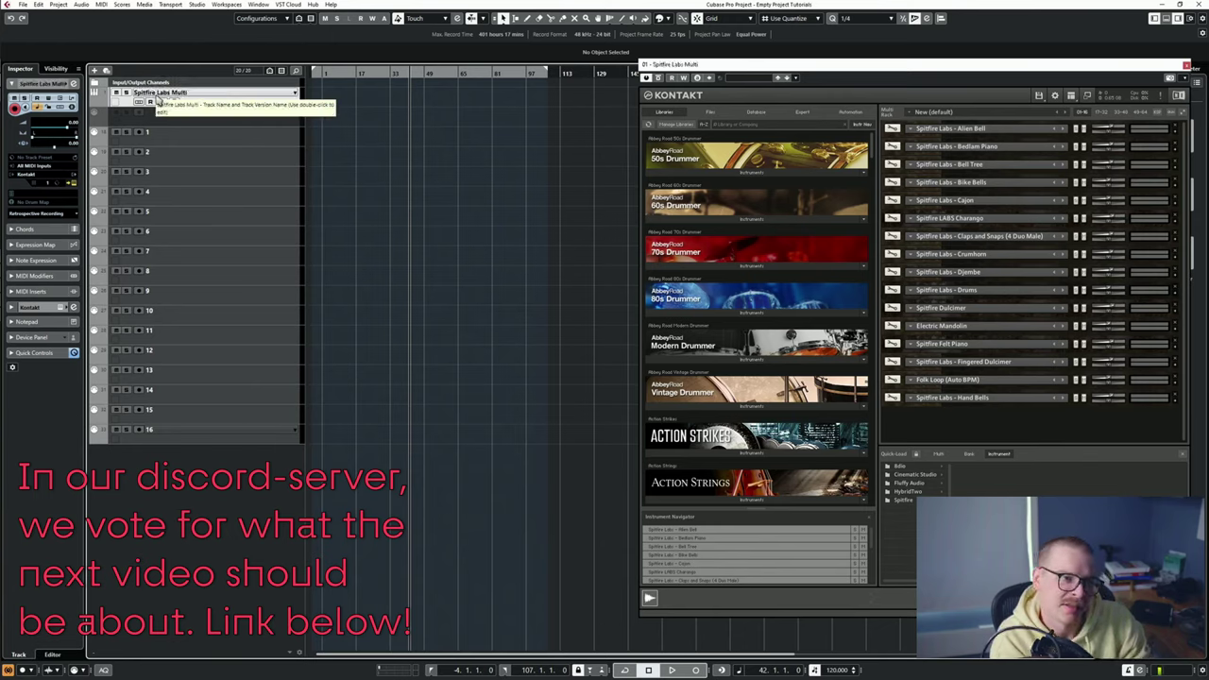
{"action": "left_click", "coordinate": [75, 177]}
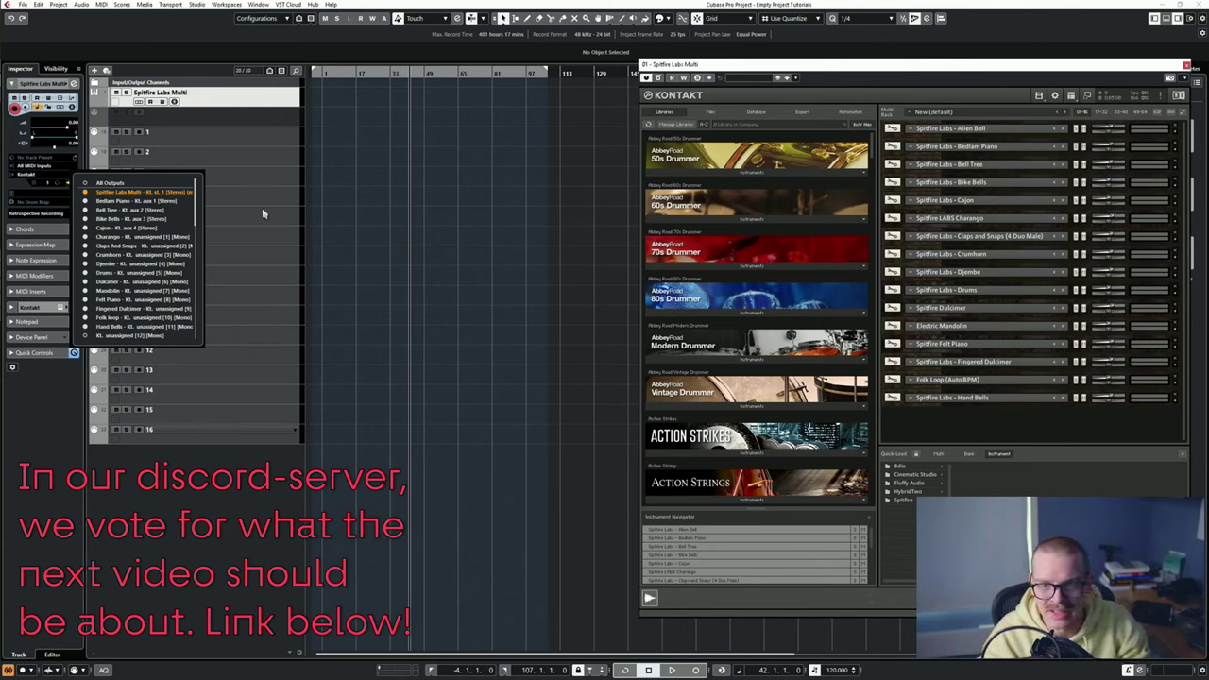
Route the MIDI output of tracks 1–16 to Spitfire Labs Multi.
{"action": "left_click", "coordinate": [255, 149]}
{"action": "left_click", "coordinate": [256, 140]}
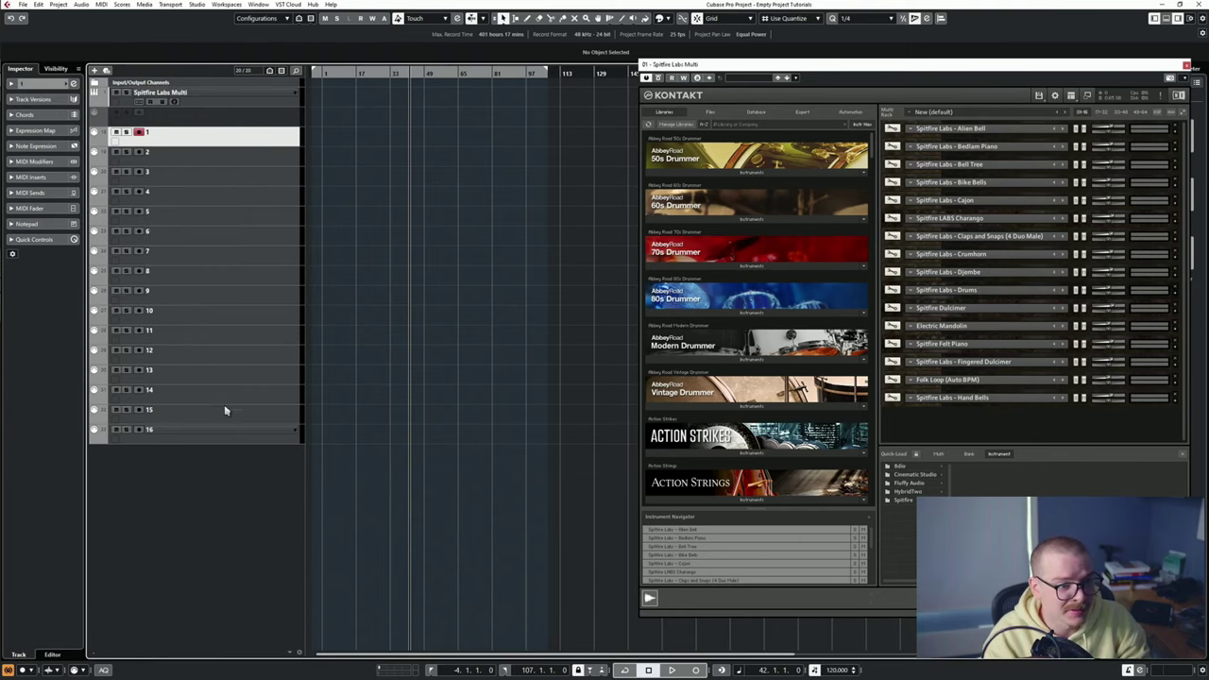
{"action": "left_click", "coordinate": [226, 433], "text": "shift"}
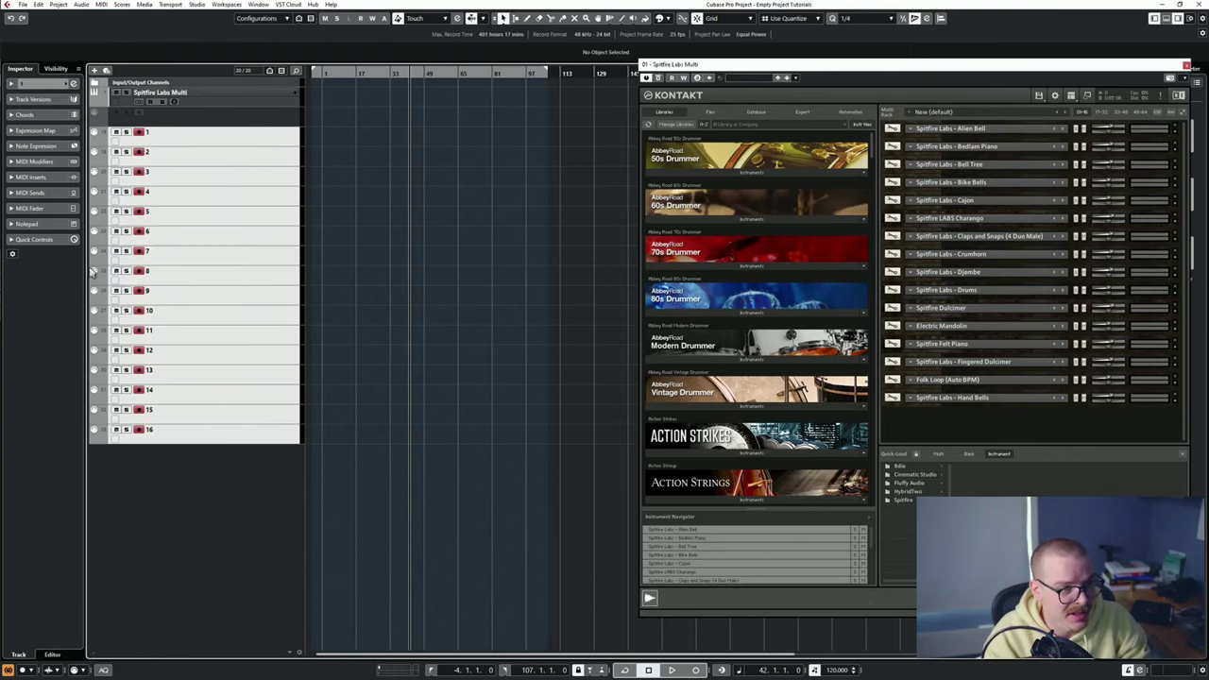
{"action": "left_click", "coordinate": [36, 85]}
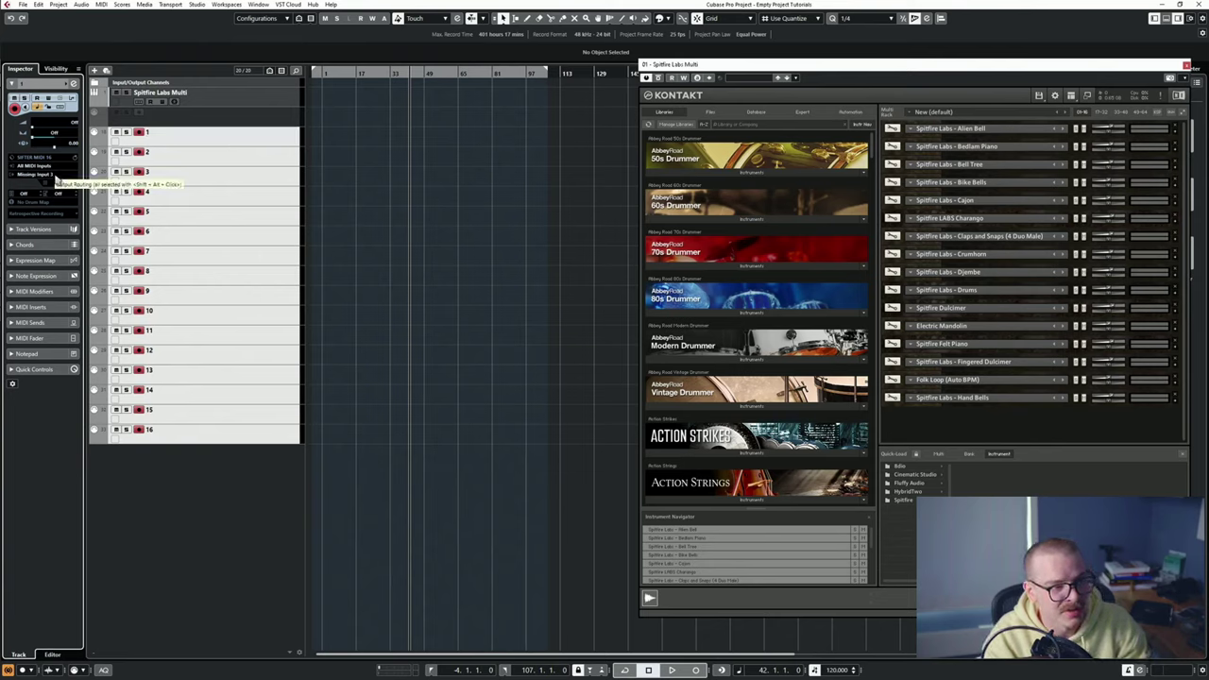
{"action": "left_click", "coordinate": [55, 178]}
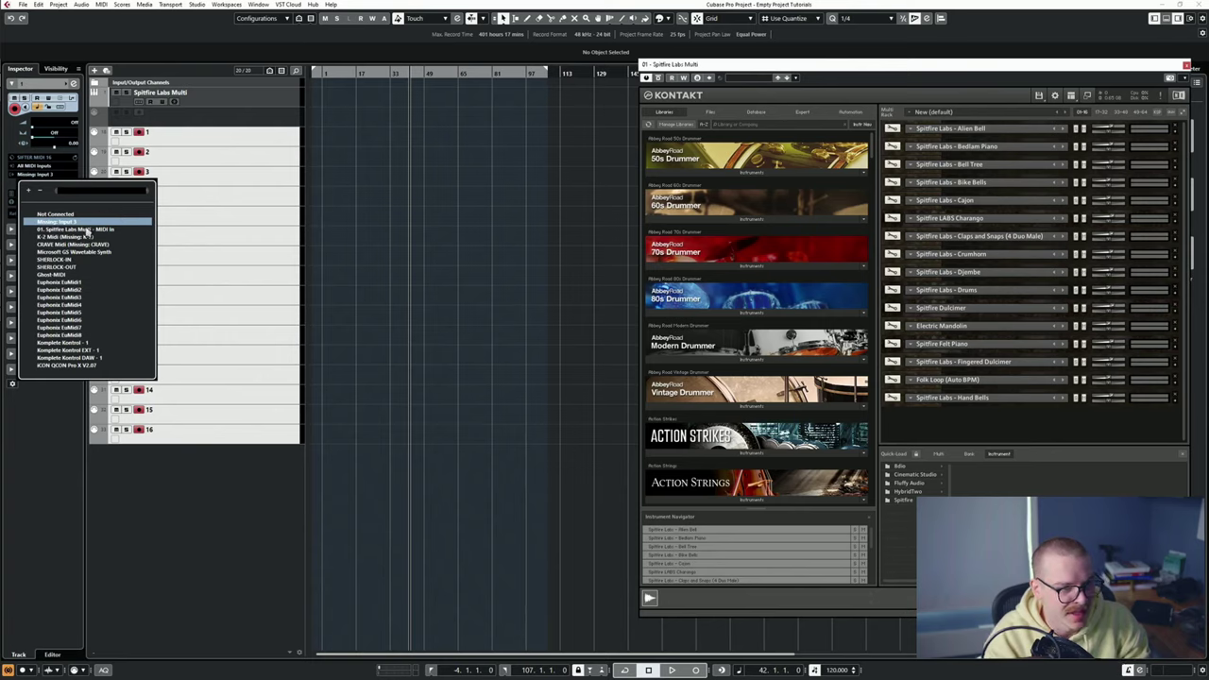
{"action": "left_click", "coordinate": [87, 229]}
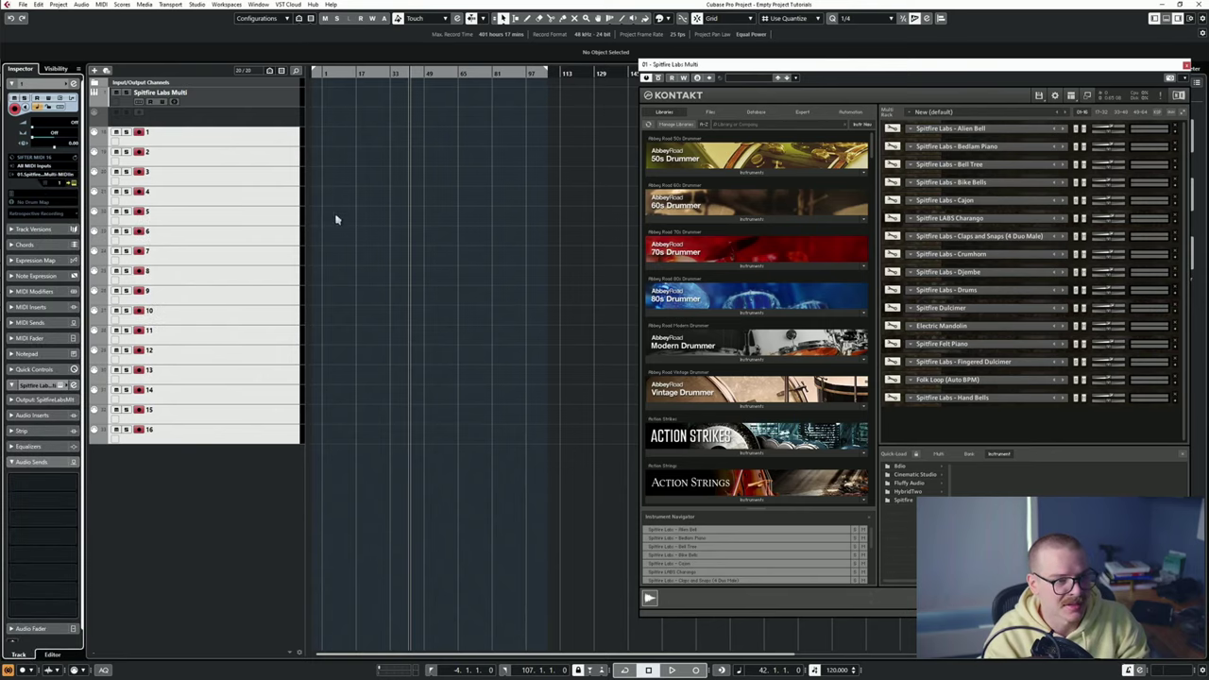
Step through the MIDI tracks checking each instrument, then bring up the MixConsole.
{"action": "left_click", "coordinate": [249, 177]}
{"action": "key", "text": "Down"}
{"action": "key", "text": "Down"}
{"action": "key", "text": "Down"}
{"action": "key", "text": "Down"}
{"action": "key", "text": "Down"}
{"action": "key", "text": "Down"}
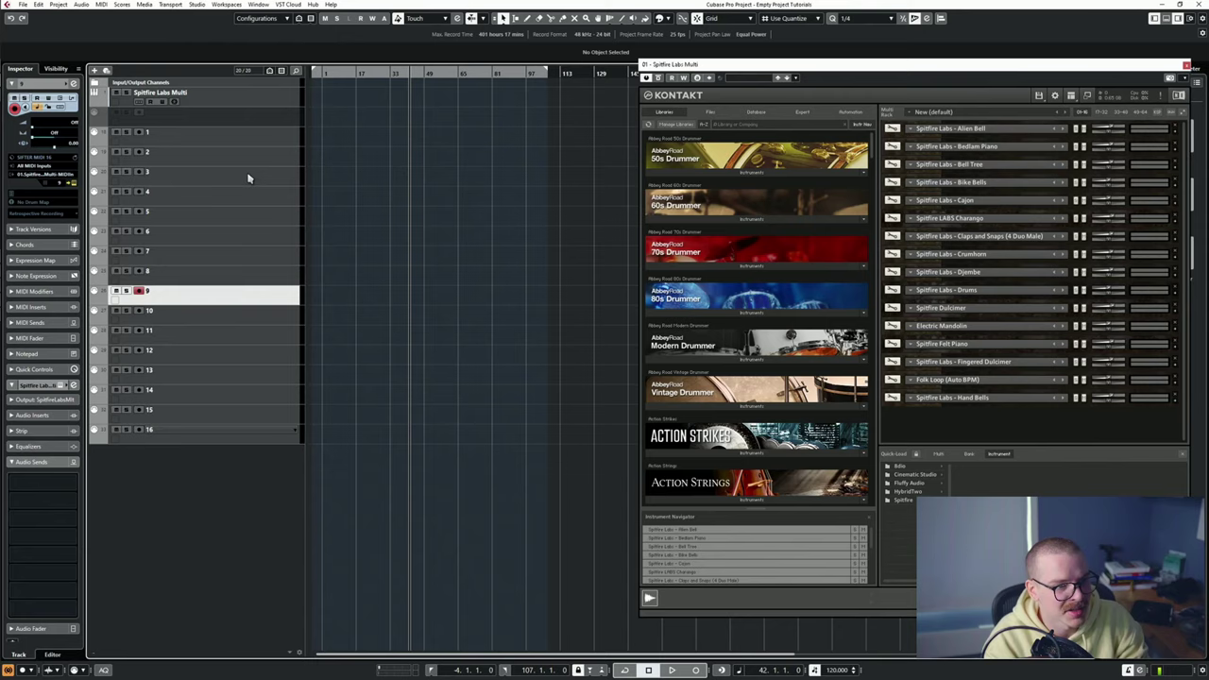
{"action": "key", "text": "Up"}
{"action": "key", "text": "Up"}
{"action": "key", "text": "Up"}
{"action": "key", "text": "Up"}
{"action": "key", "text": "Up"}
{"action": "key", "text": "Up"}
{"action": "key", "text": "Up"}
{"action": "key", "text": "Up"}
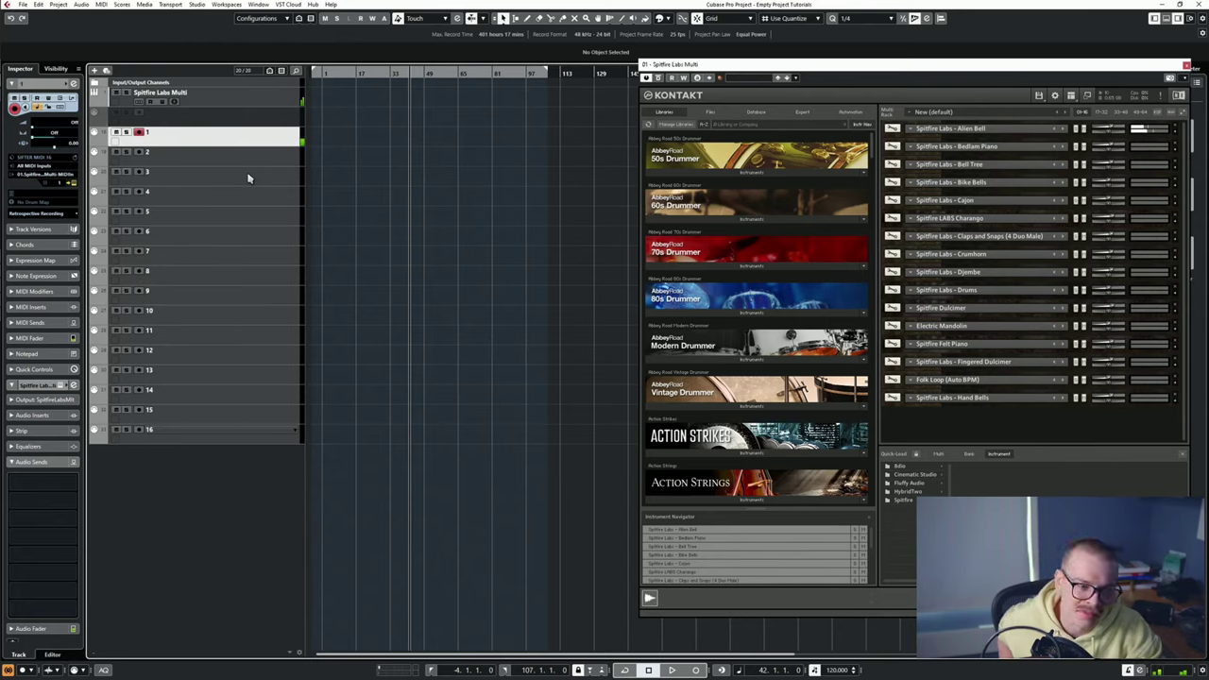
{"action": "key", "text": "Down"}
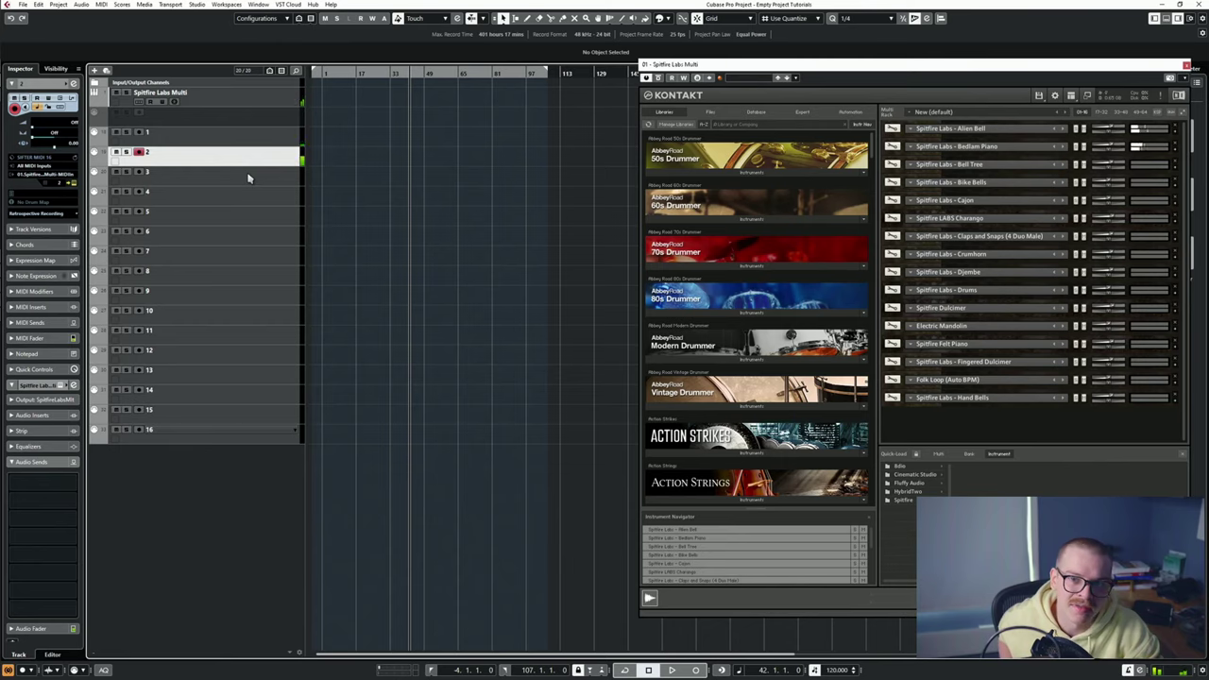
{"action": "key", "text": "Down"}
{"action": "key", "text": "Down"}
{"action": "key", "text": "Down"}
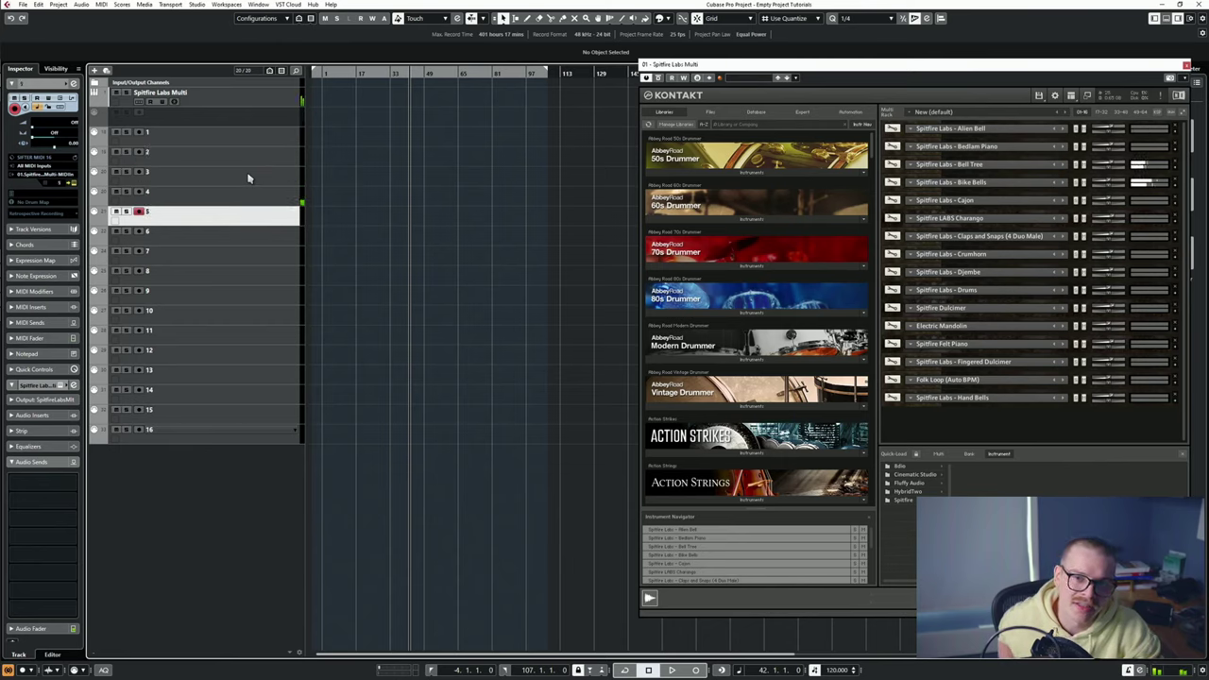
{"action": "key", "text": "Down"}
{"action": "key", "text": "Down"}
{"action": "key", "text": "Down"}
{"action": "key", "text": "Down"}
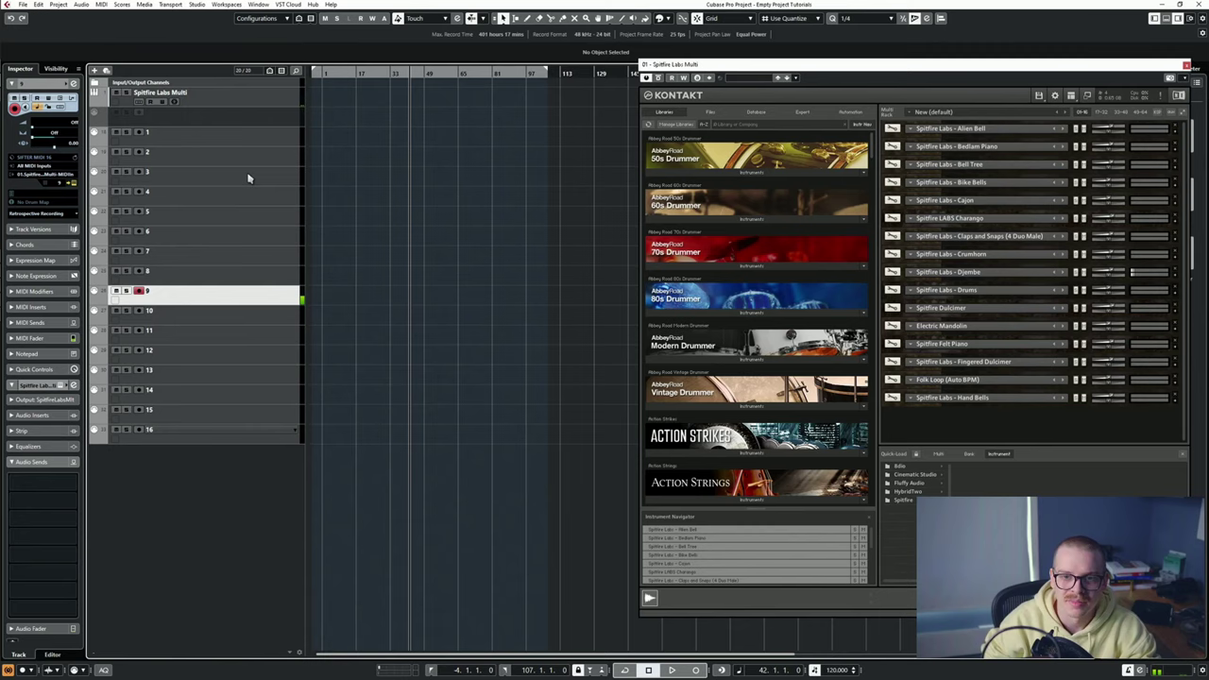
{"action": "key", "text": "Down"}
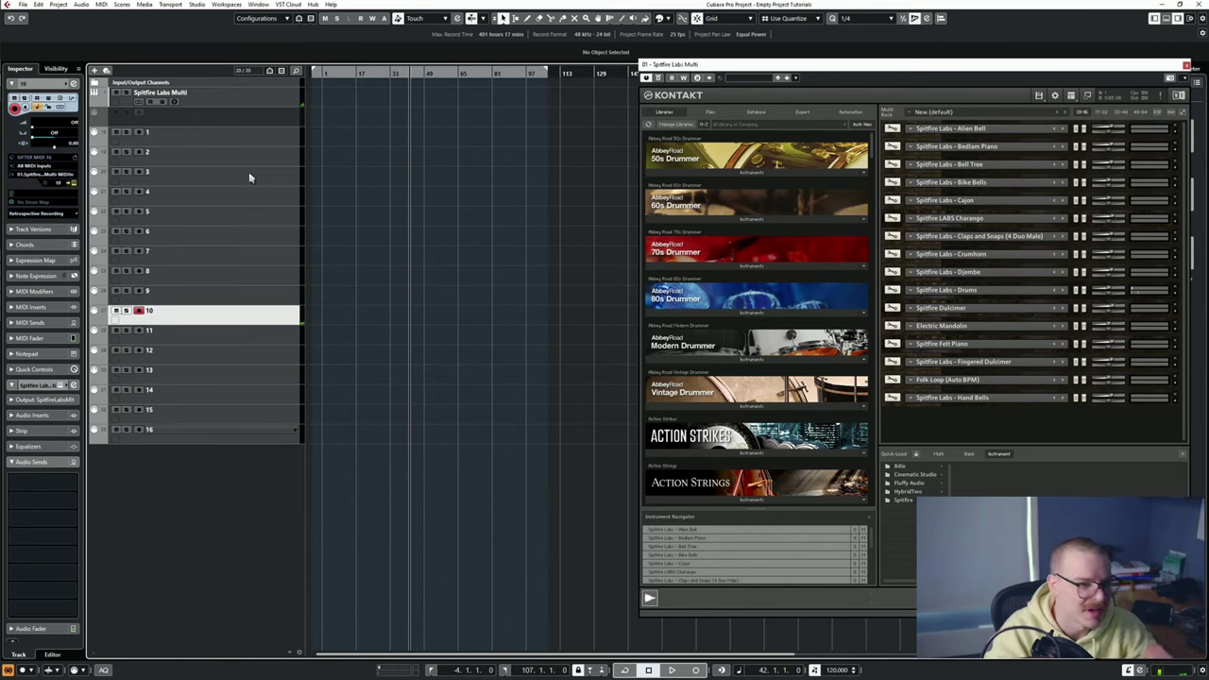
{"action": "key", "text": "F3"}
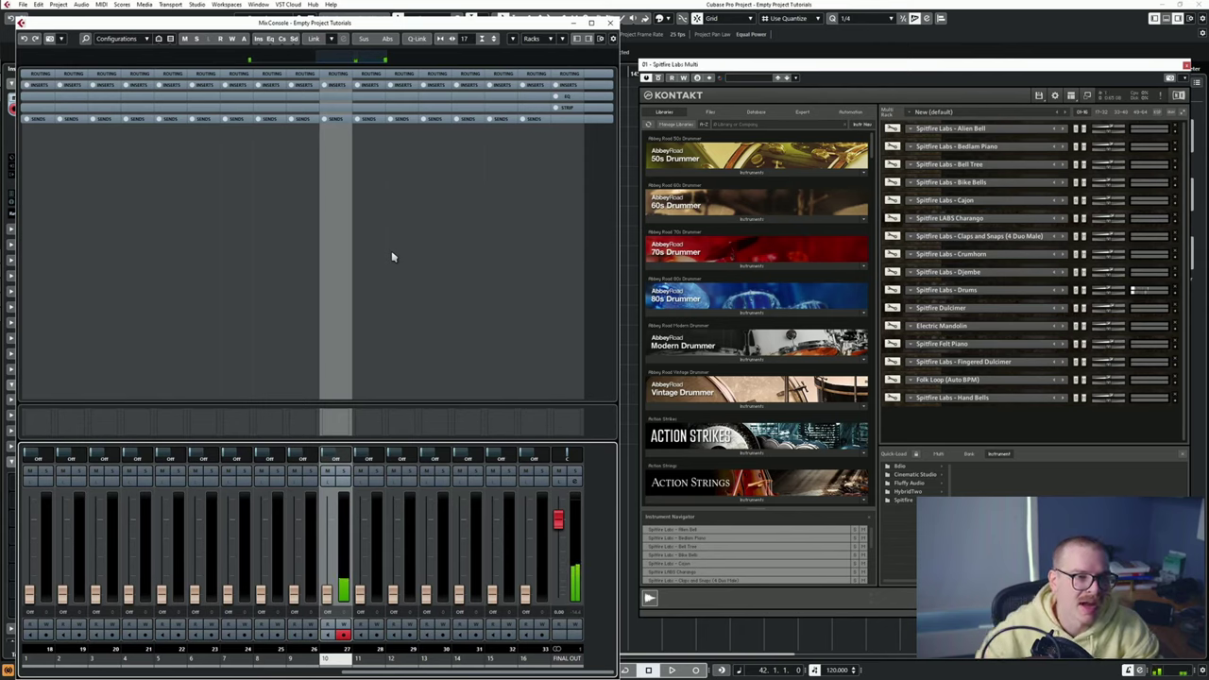
Filter out MIDI channels in the MixConsole, close it, and show the media browser.
{"action": "left_click", "coordinate": [170, 38]}
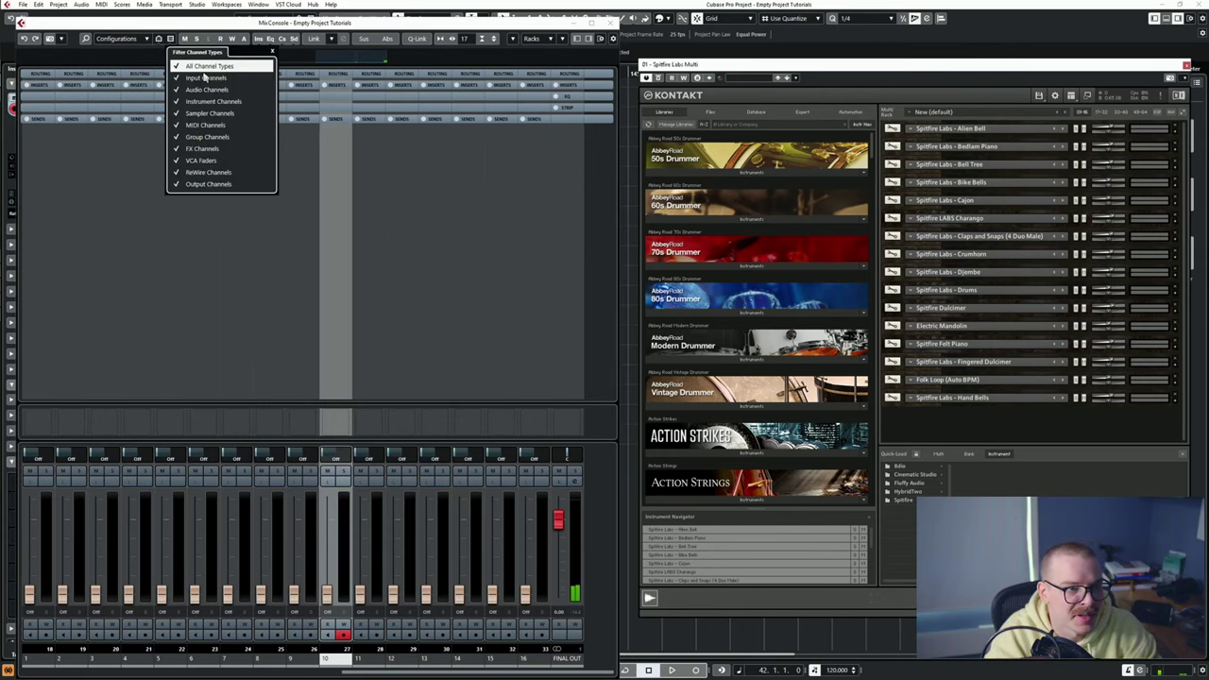
{"action": "left_click", "coordinate": [208, 125]}
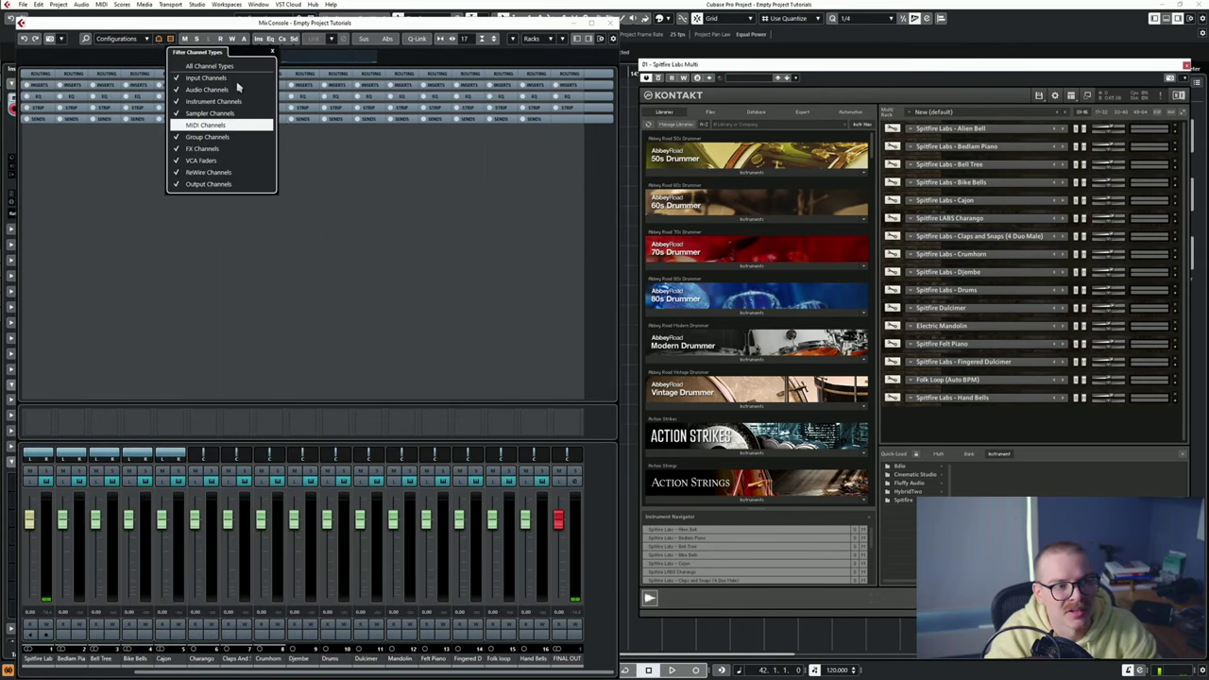
{"action": "left_click", "coordinate": [288, 31]}
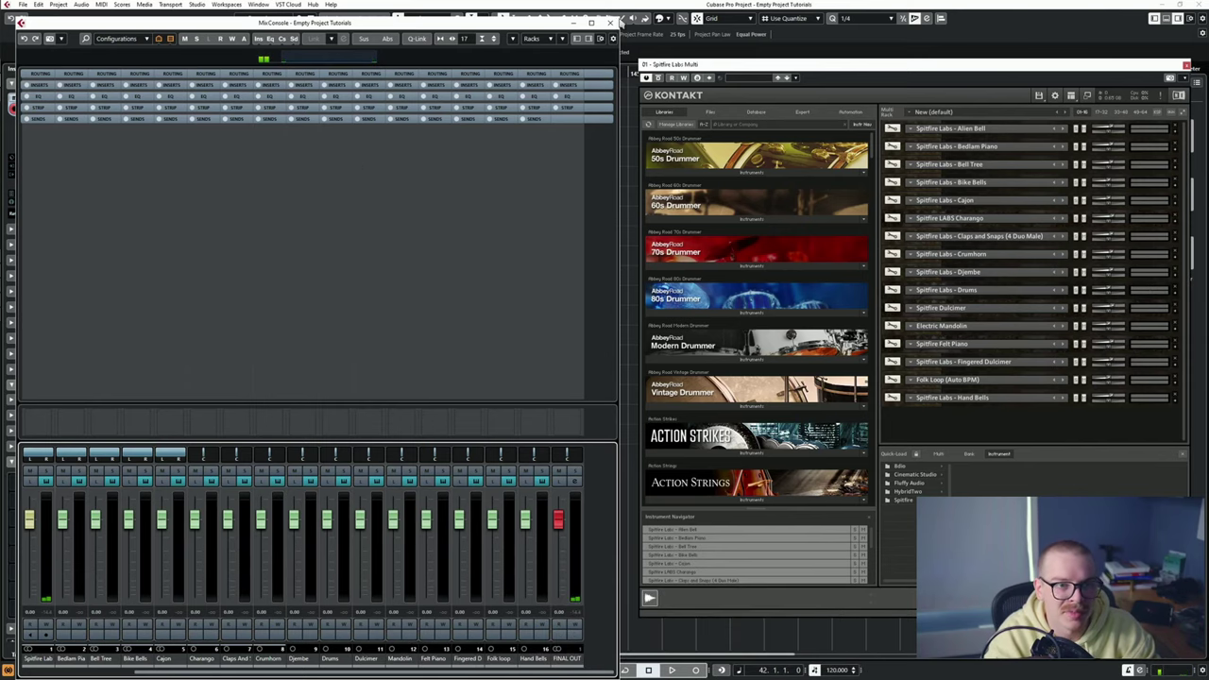
{"action": "left_click", "coordinate": [609, 23]}
{"action": "key", "text": "ctrl+alt+r"}
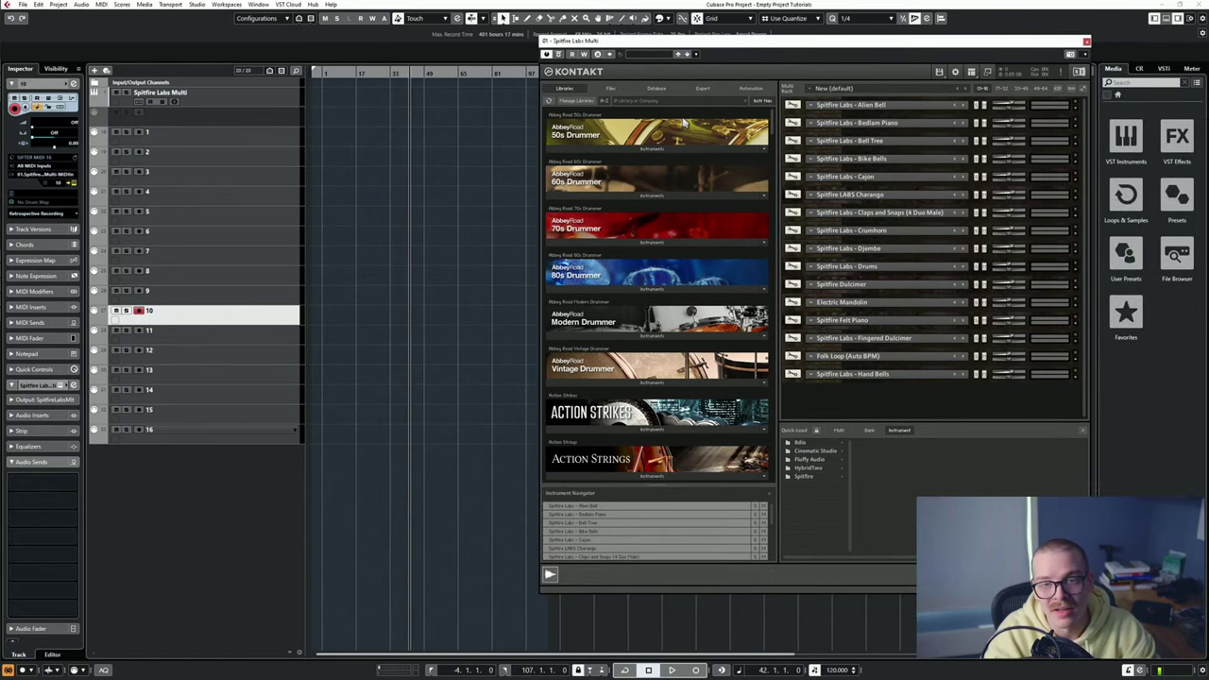
Swap Kontakt's Quick-Load panel for the Outputs section via the workspace menu.
{"action": "left_click", "coordinate": [1083, 89]}
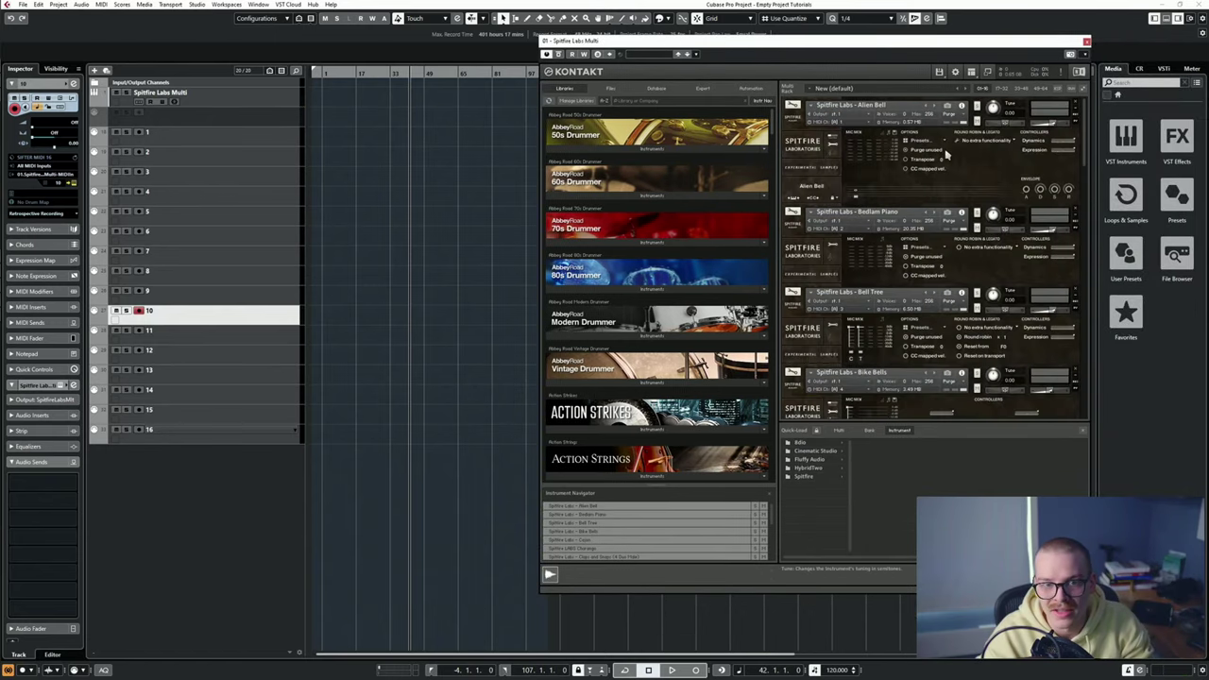
{"action": "left_click", "coordinate": [1081, 85]}
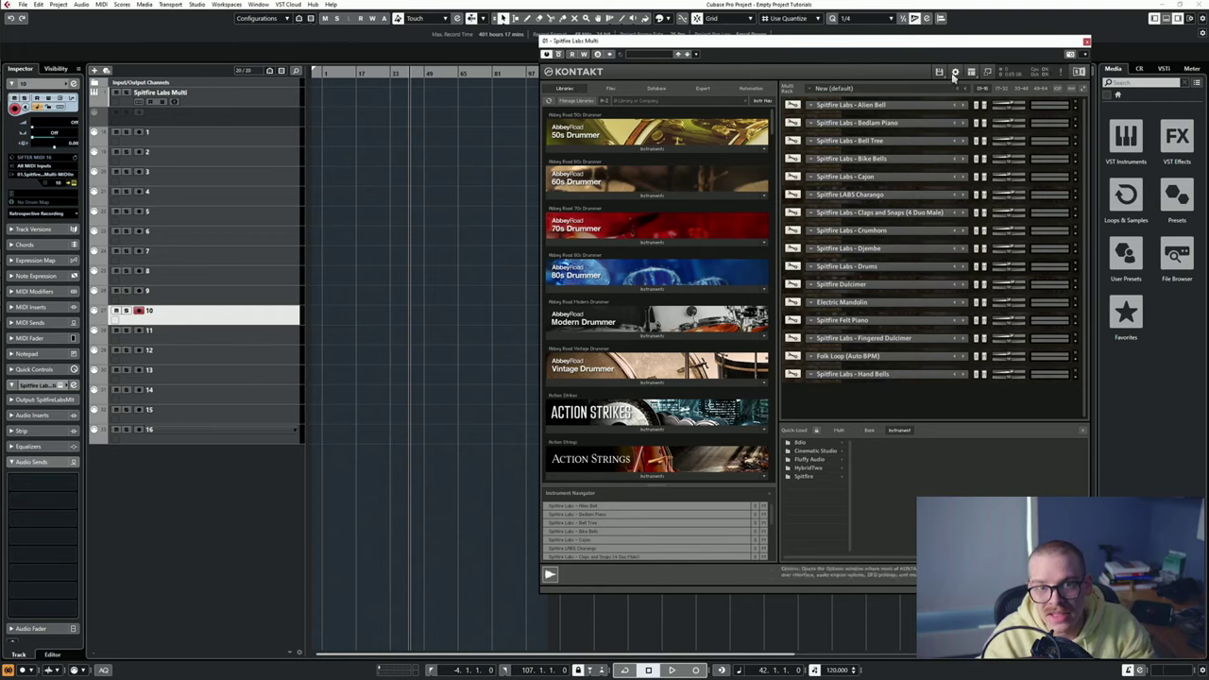
{"action": "left_click", "coordinate": [971, 73]}
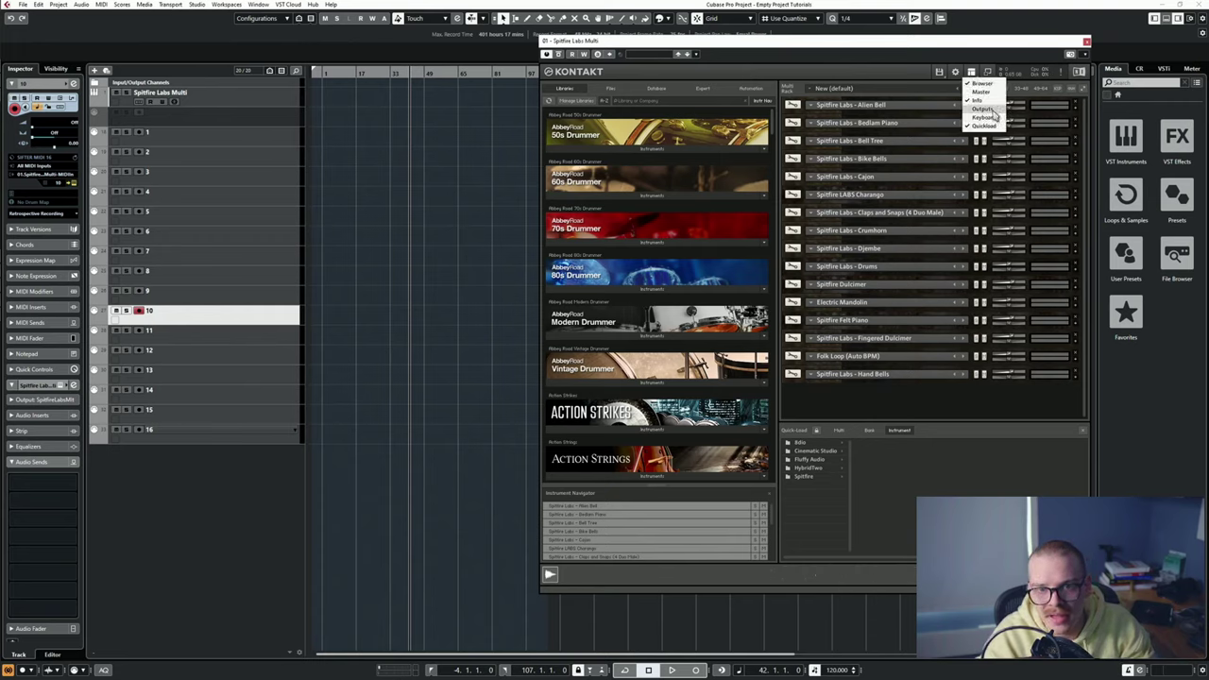
{"action": "left_click", "coordinate": [982, 117]}
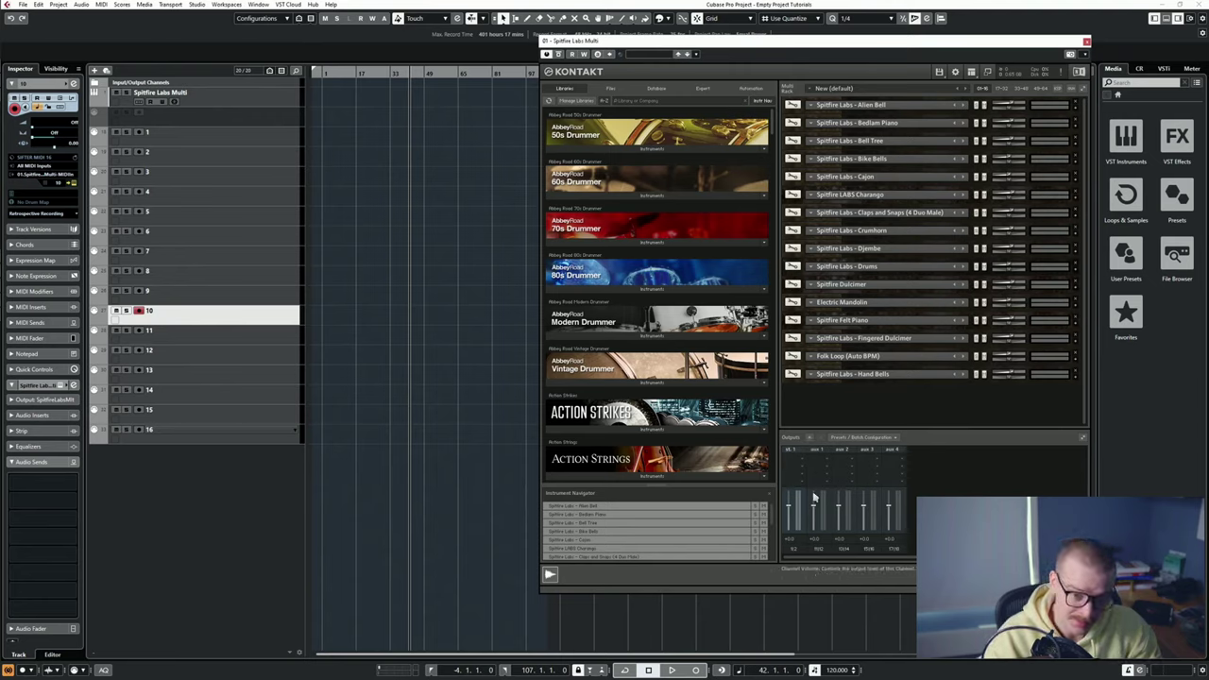
Clear Kontakt's output section and create one individual stereo channel per loaded instrument.
{"action": "left_click", "coordinate": [874, 438]}
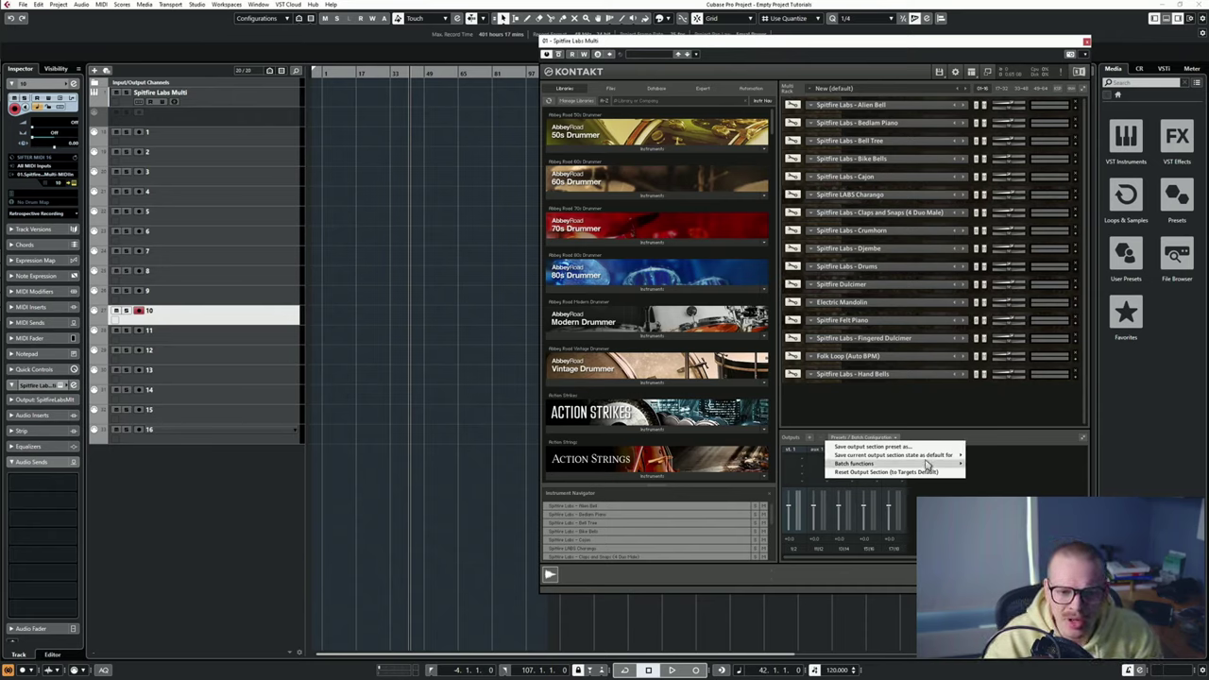
{"action": "mouse_move", "coordinate": [927, 465]}
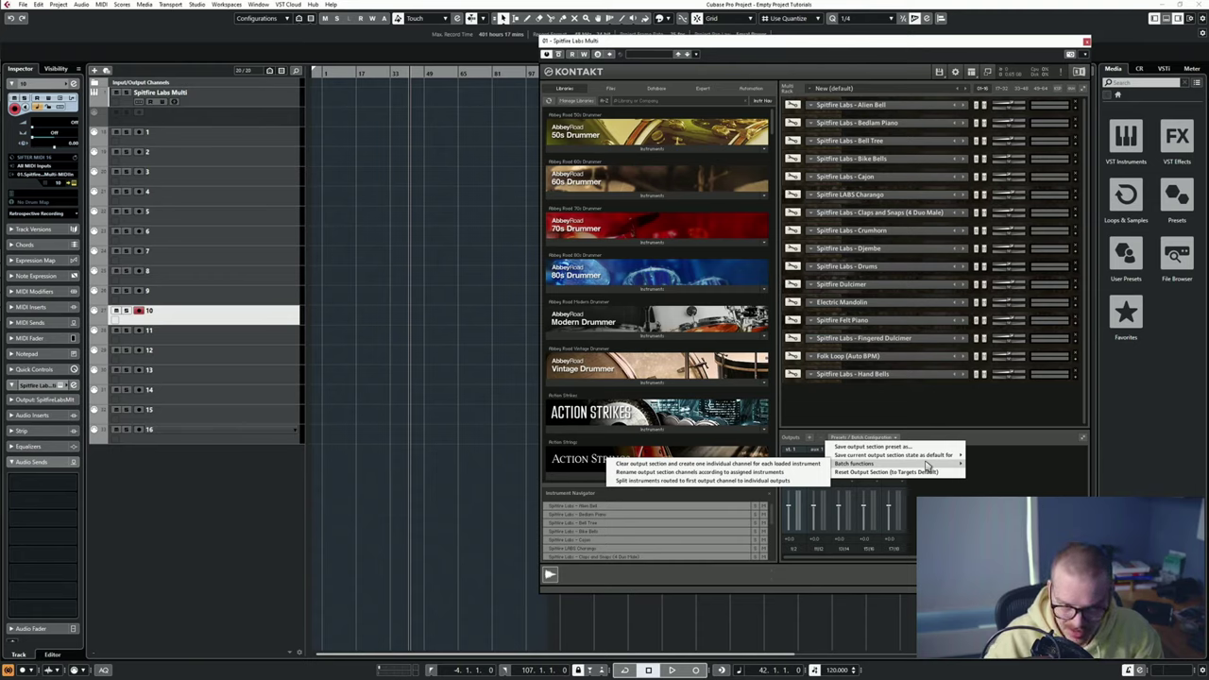
{"action": "mouse_move", "coordinate": [867, 459]}
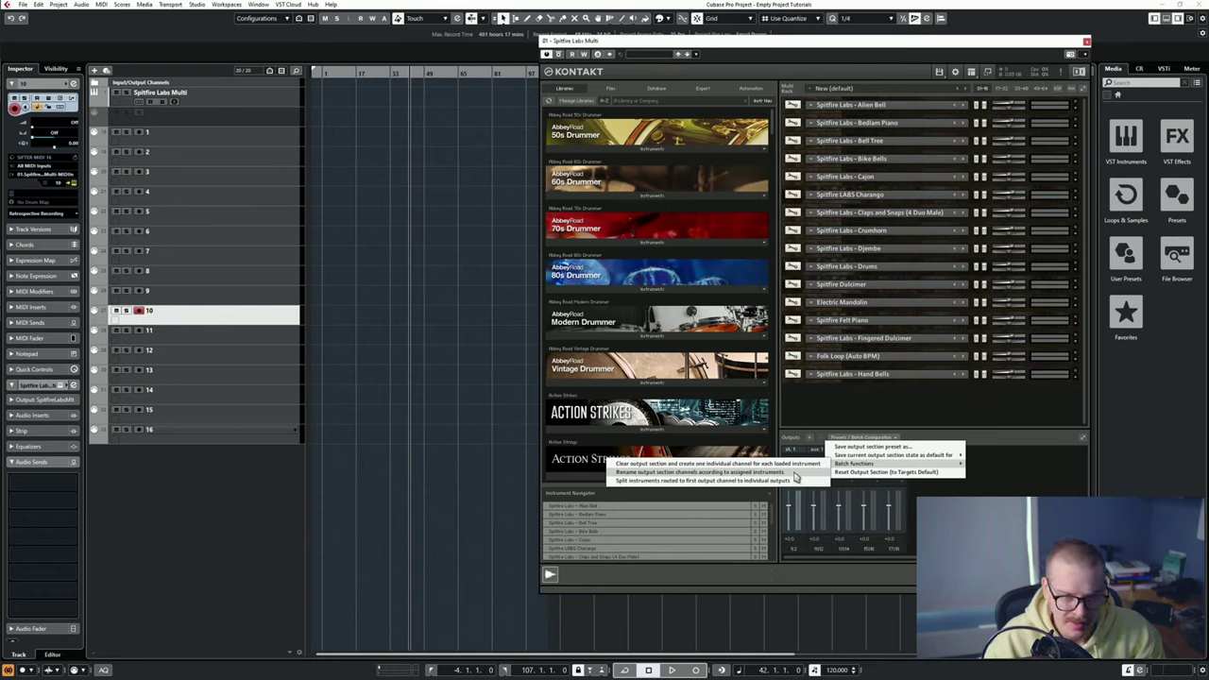
{"action": "left_click", "coordinate": [793, 467]}
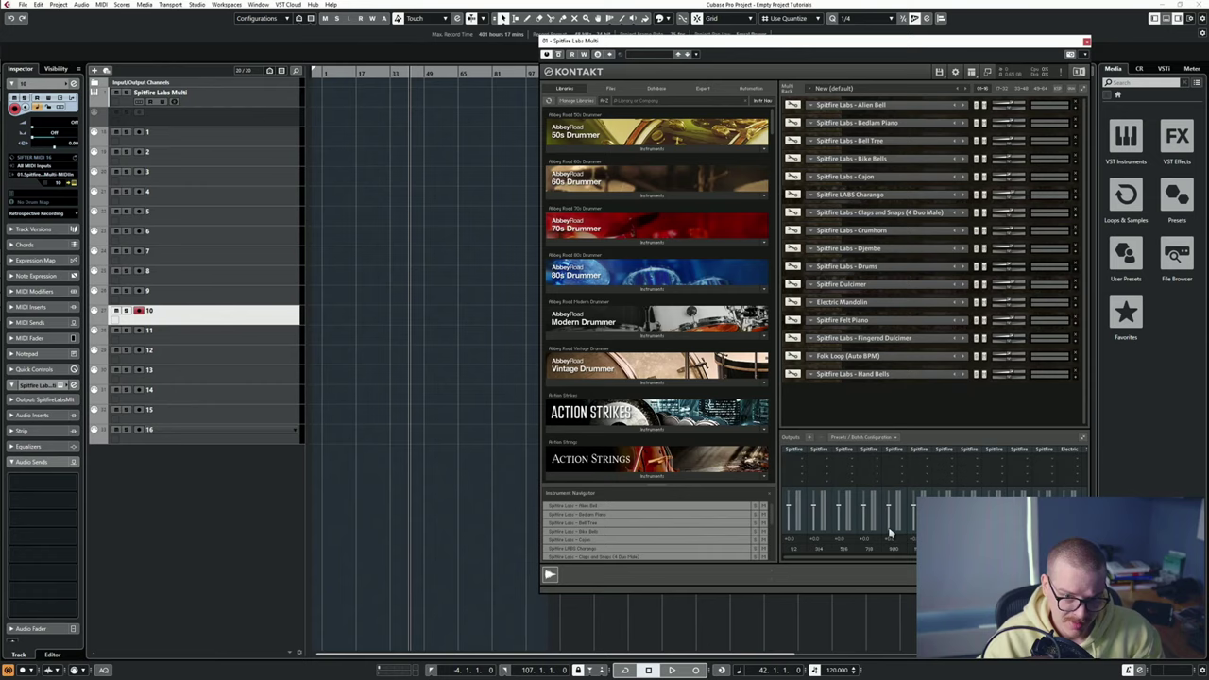
Rename the new output channels after their assigned Spitfire Labs instruments.
{"action": "mouse_move", "coordinate": [846, 561]}
{"action": "left_mouse_down"}
{"action": "mouse_move", "coordinate": [935, 561]}
{"action": "mouse_move", "coordinate": [850, 549]}
{"action": "left_mouse_up"}
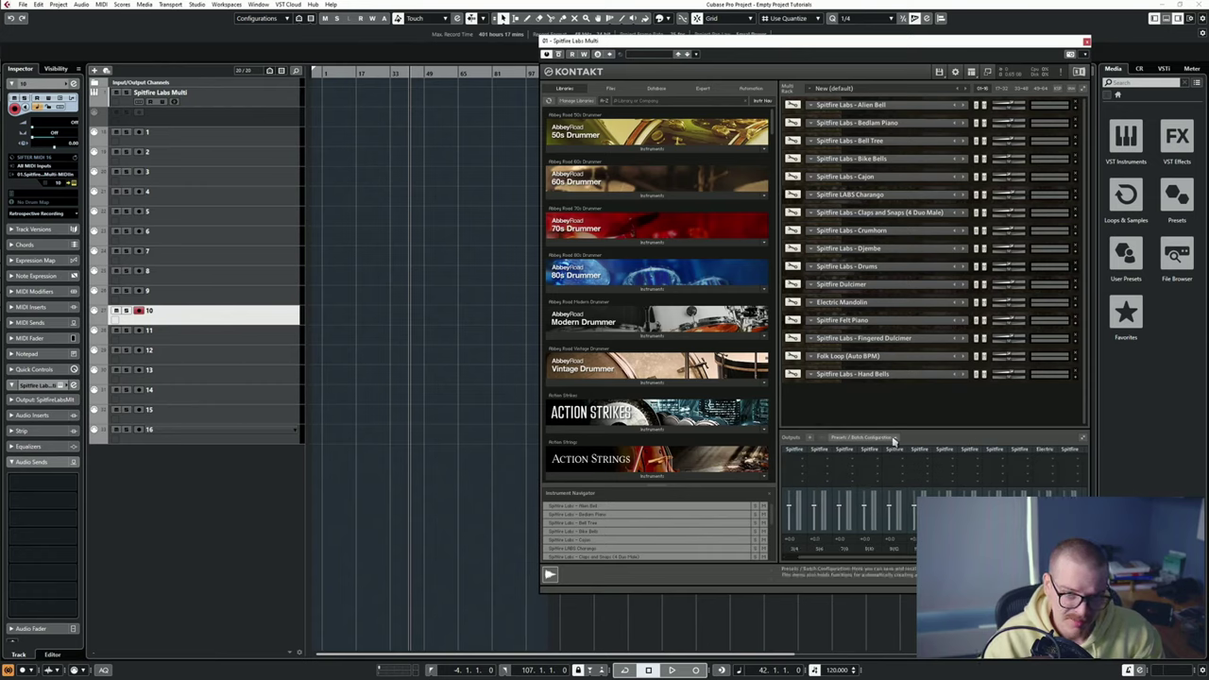
{"action": "left_click", "coordinate": [861, 437]}
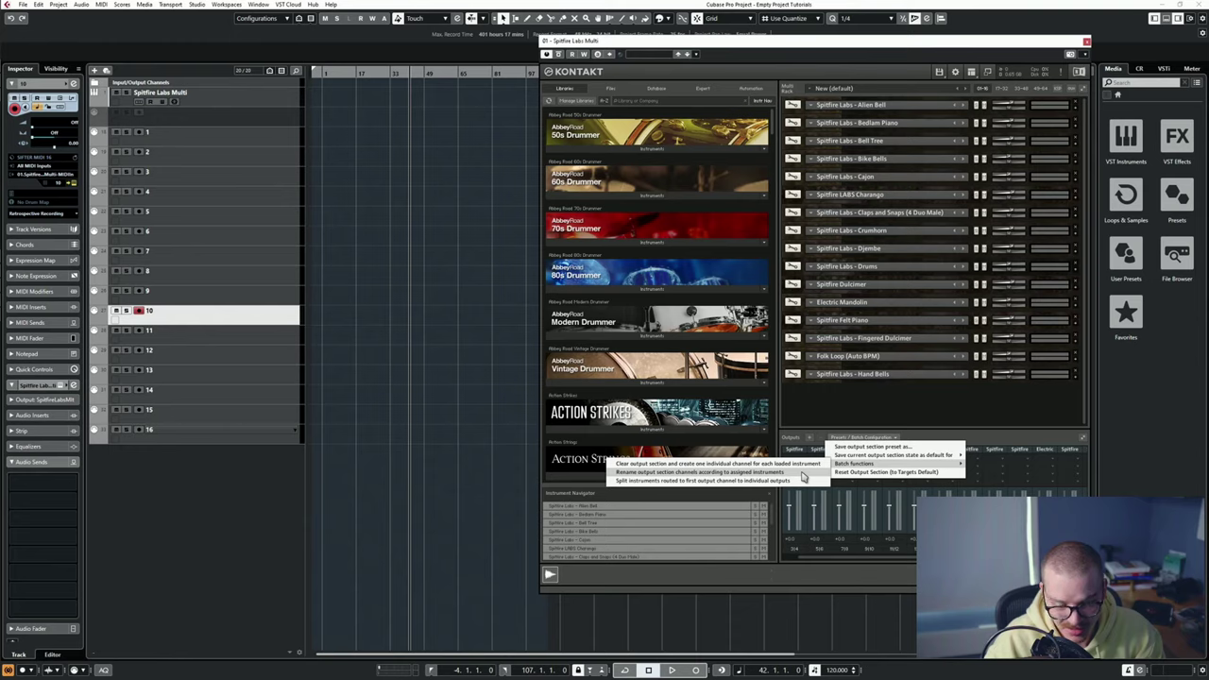
{"action": "left_click", "coordinate": [801, 473]}
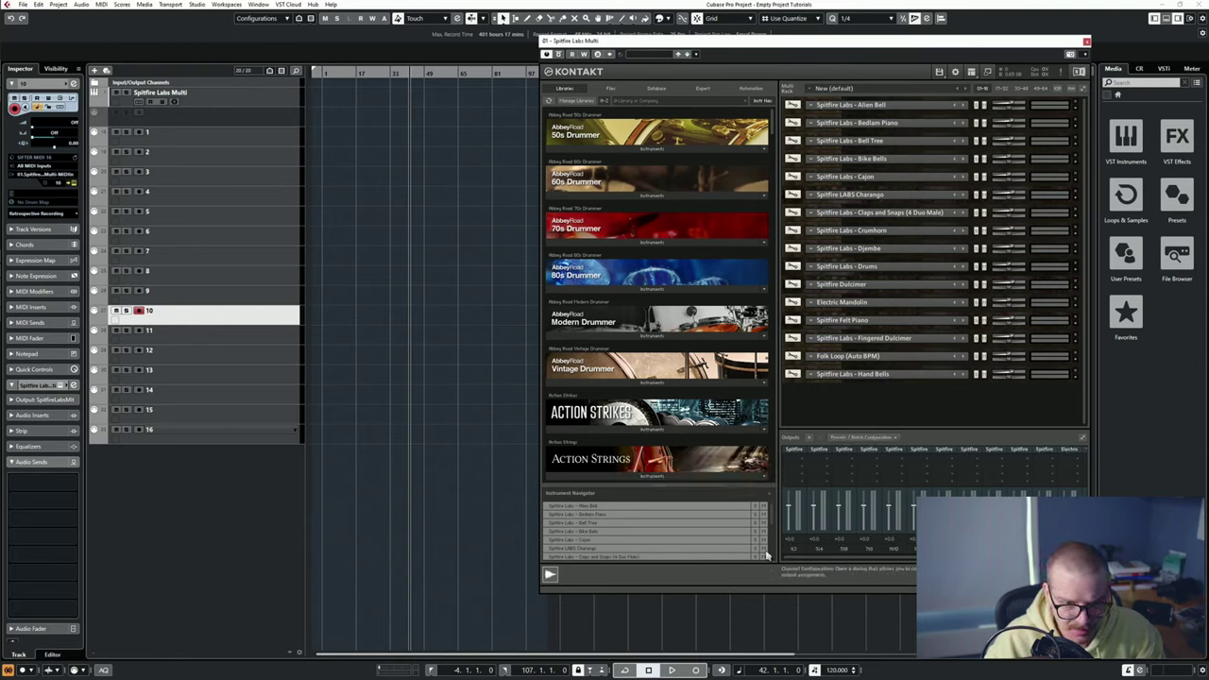
{"action": "left_click", "coordinate": [1082, 91]}
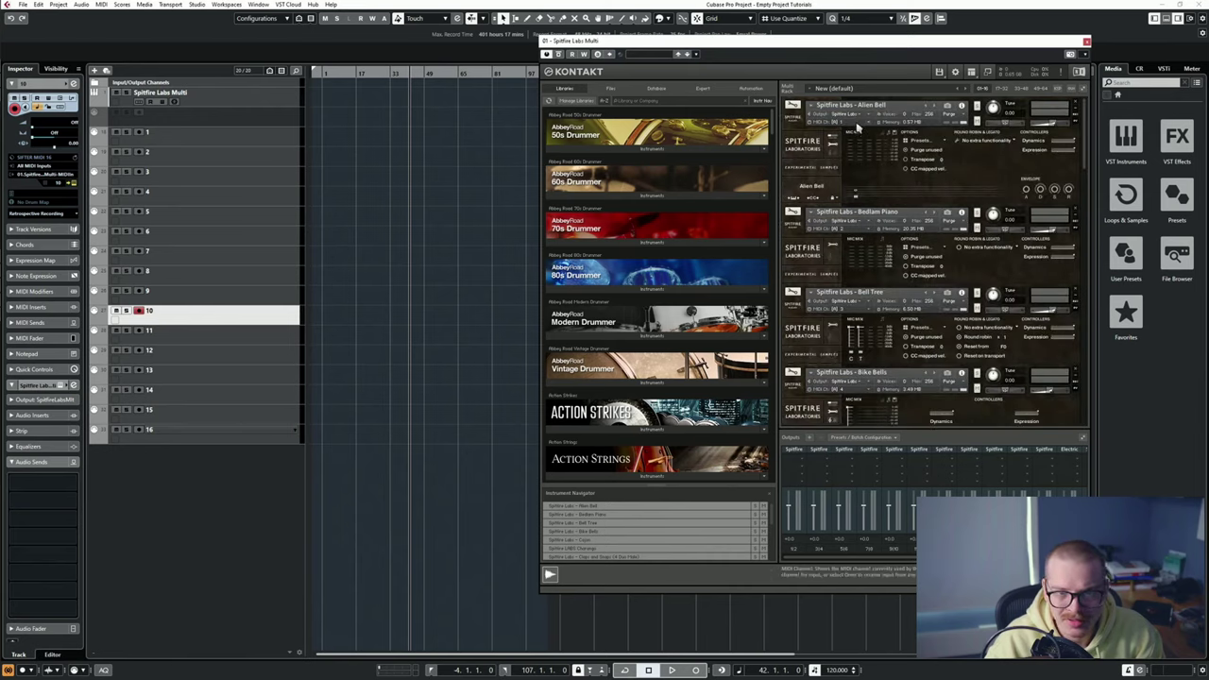
{"action": "left_click", "coordinate": [864, 222]}
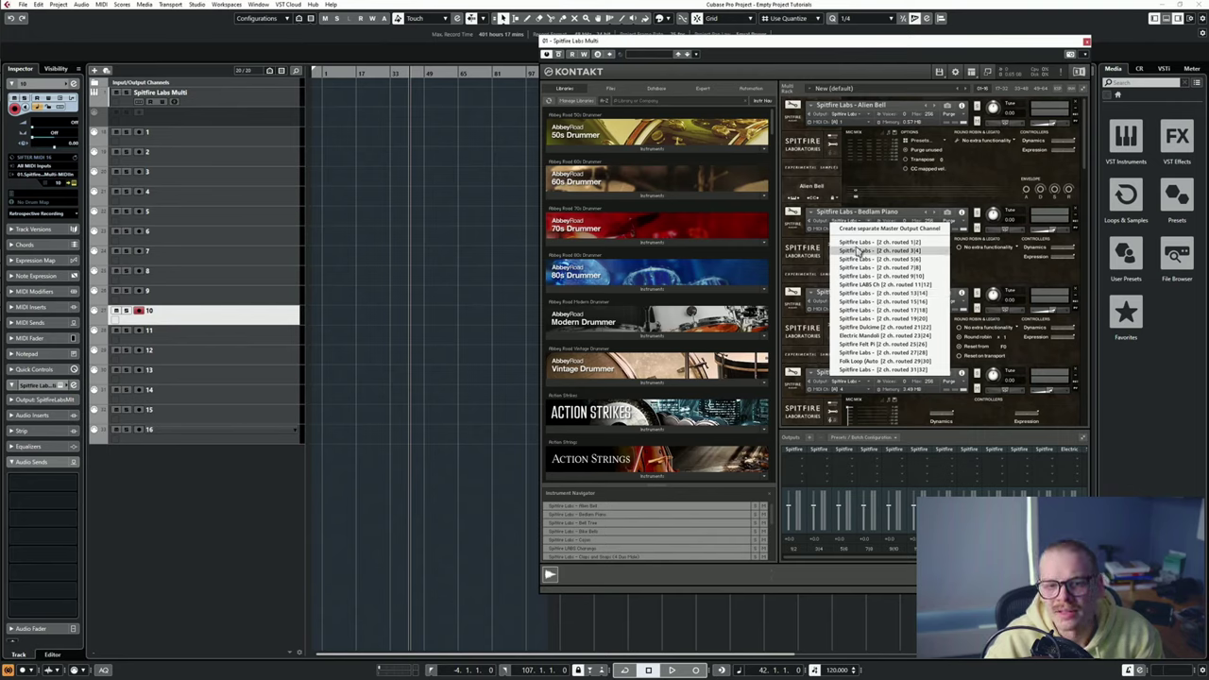
{"action": "left_click", "coordinate": [805, 166]}
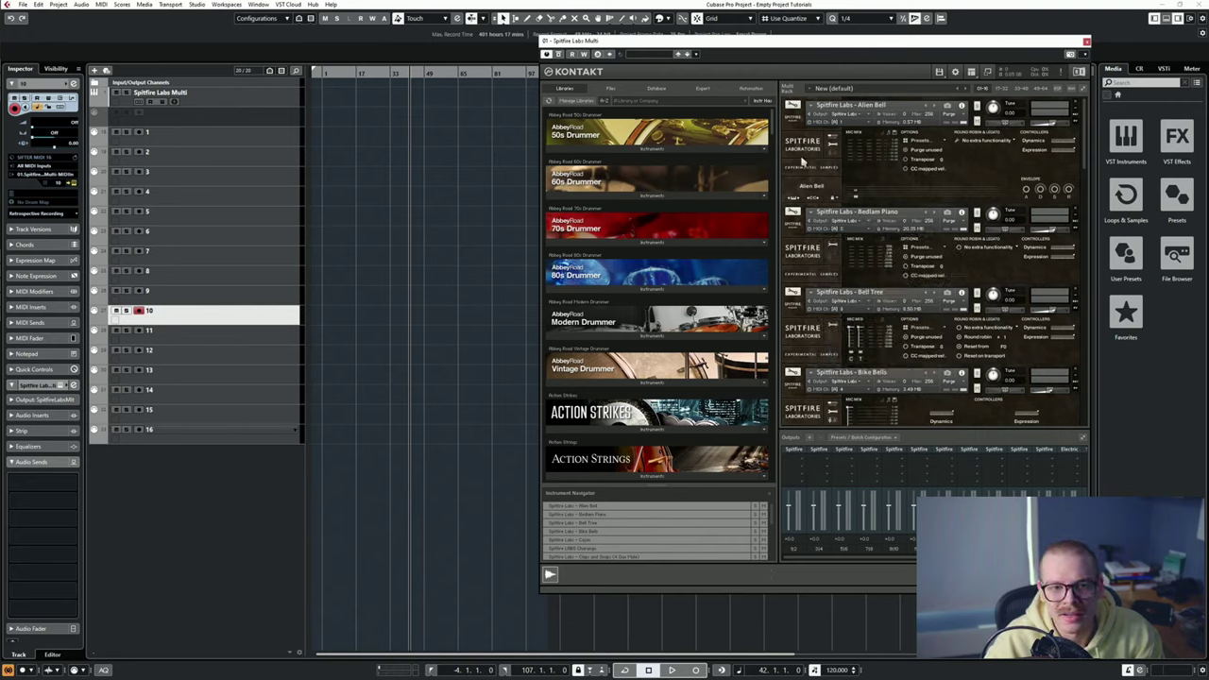
{"action": "left_click", "coordinate": [792, 105]}
{"action": "left_click", "coordinate": [794, 142]}
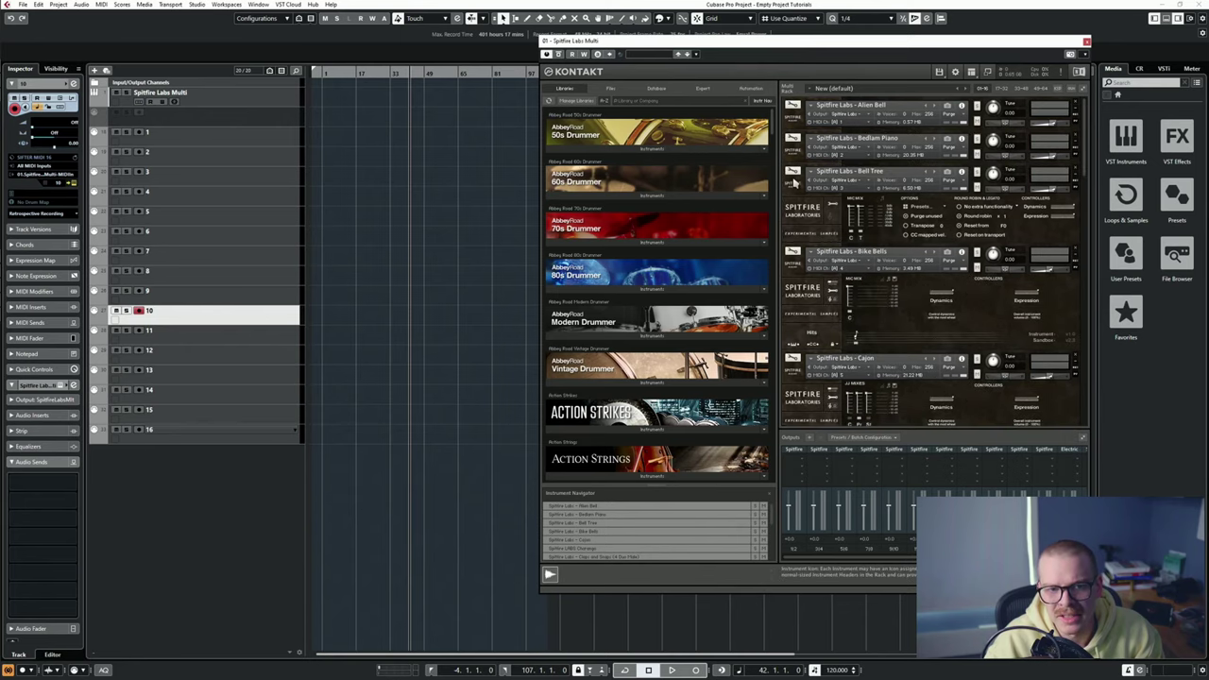
{"action": "left_click", "coordinate": [792, 175]}
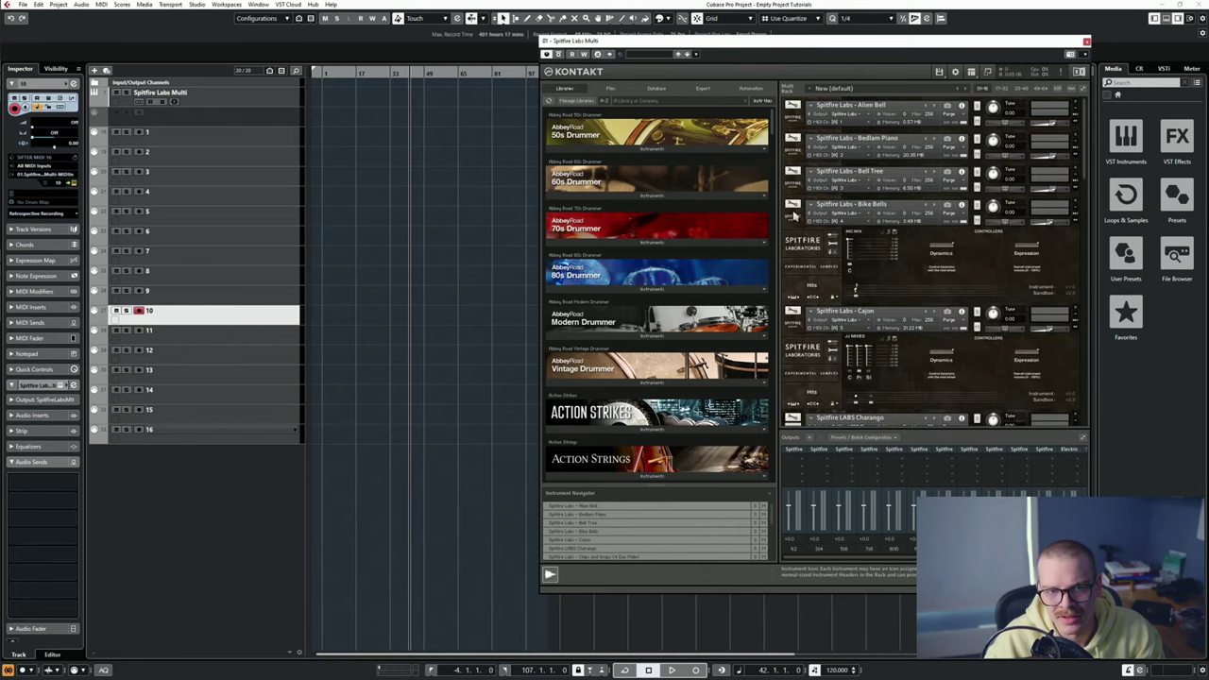
{"action": "left_click", "coordinate": [1082, 90]}
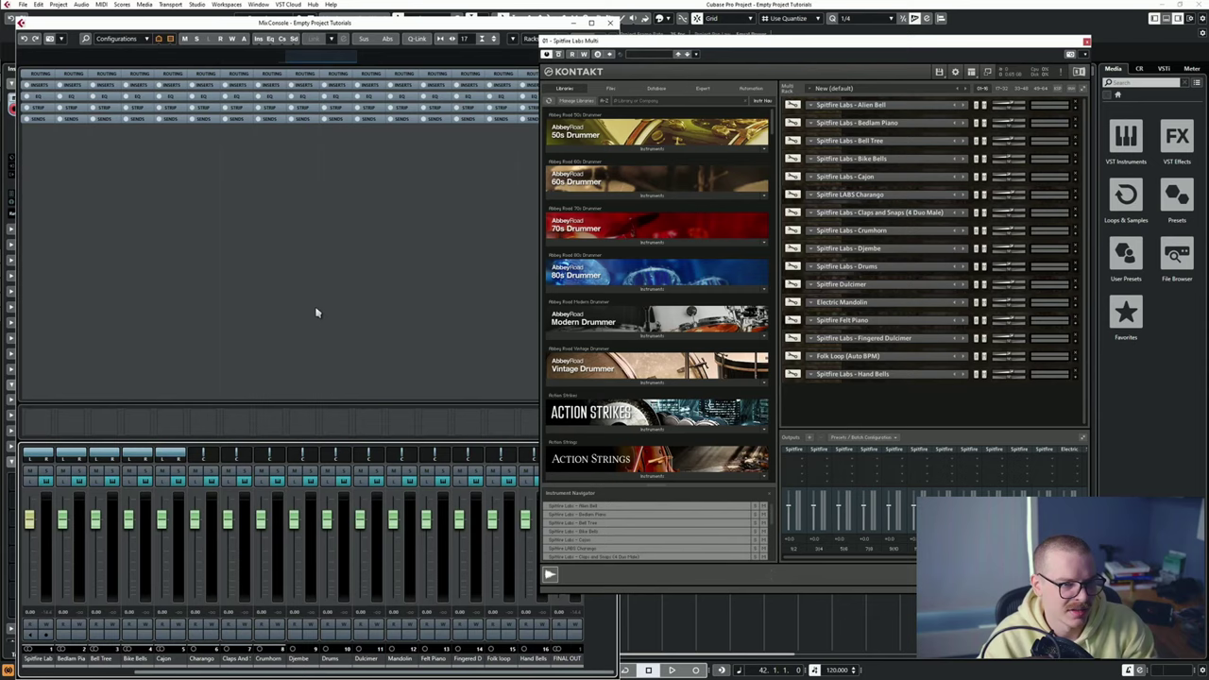
Open the MixConsole with F3 and reopen the Spitfire Labs Multi's Kontakt window.
{"action": "key", "text": "F3"}
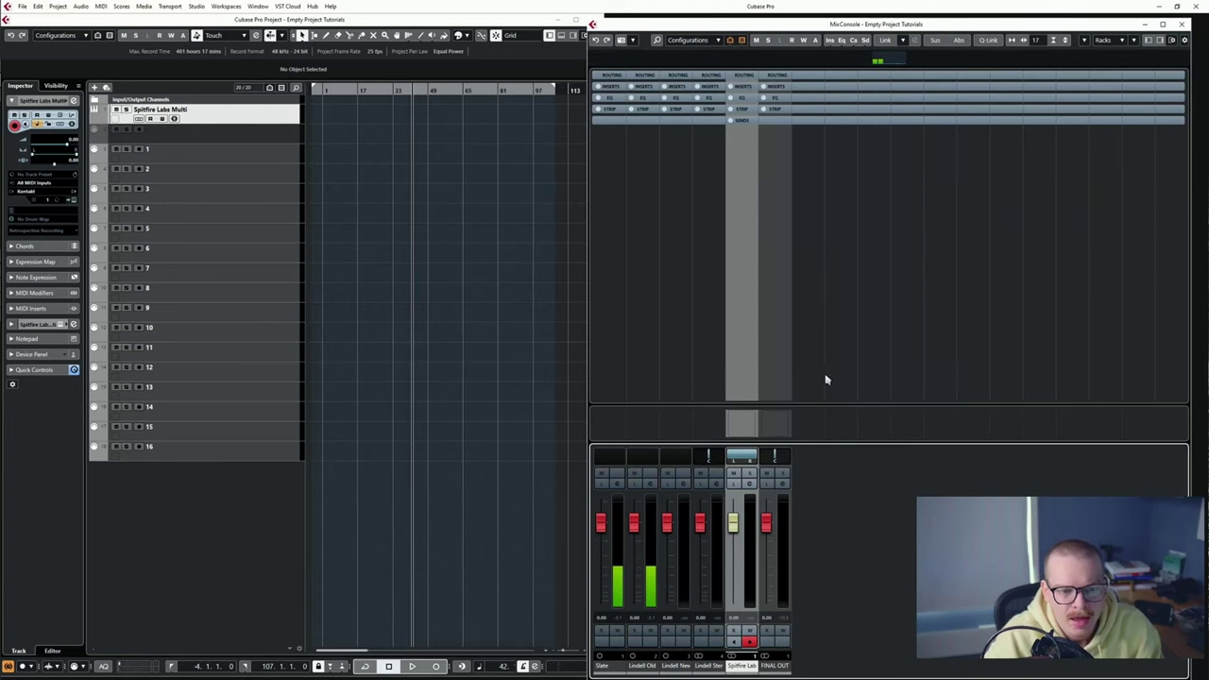
{"action": "left_click", "coordinate": [286, 133]}
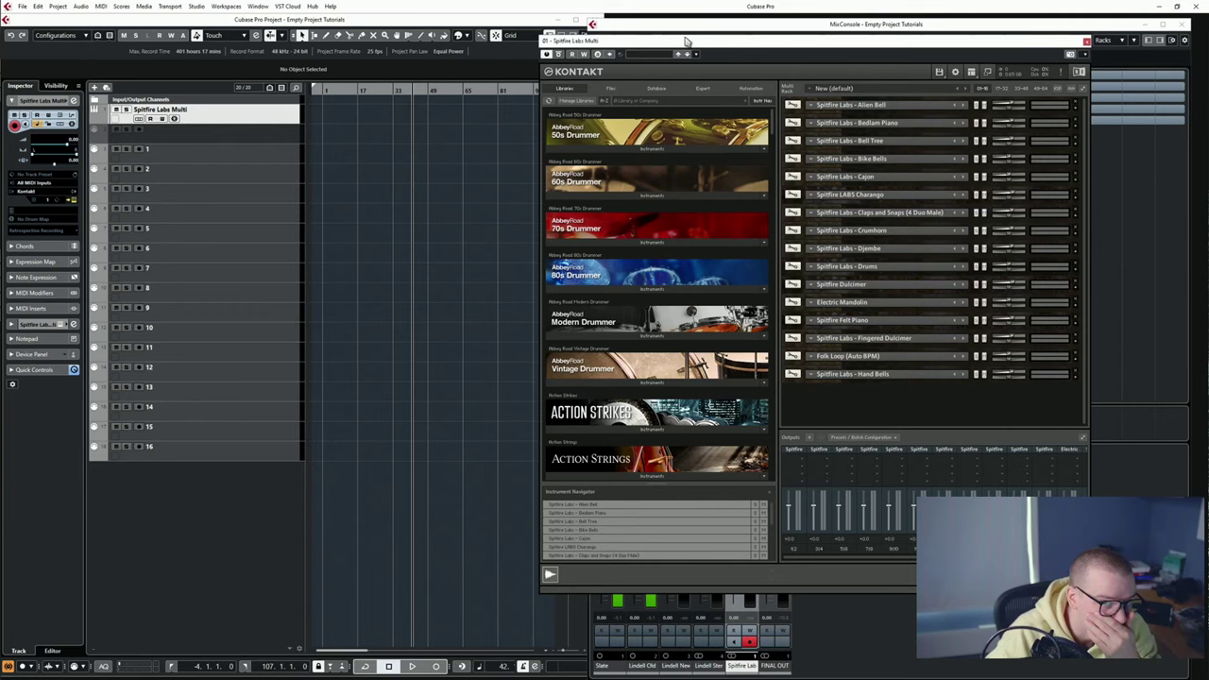
Move the Kontakt window left and up and enlarge it until the full Outputs section shows.
{"action": "left_click_drag", "start_coordinate": [686, 46], "coordinate": [602, 41]}
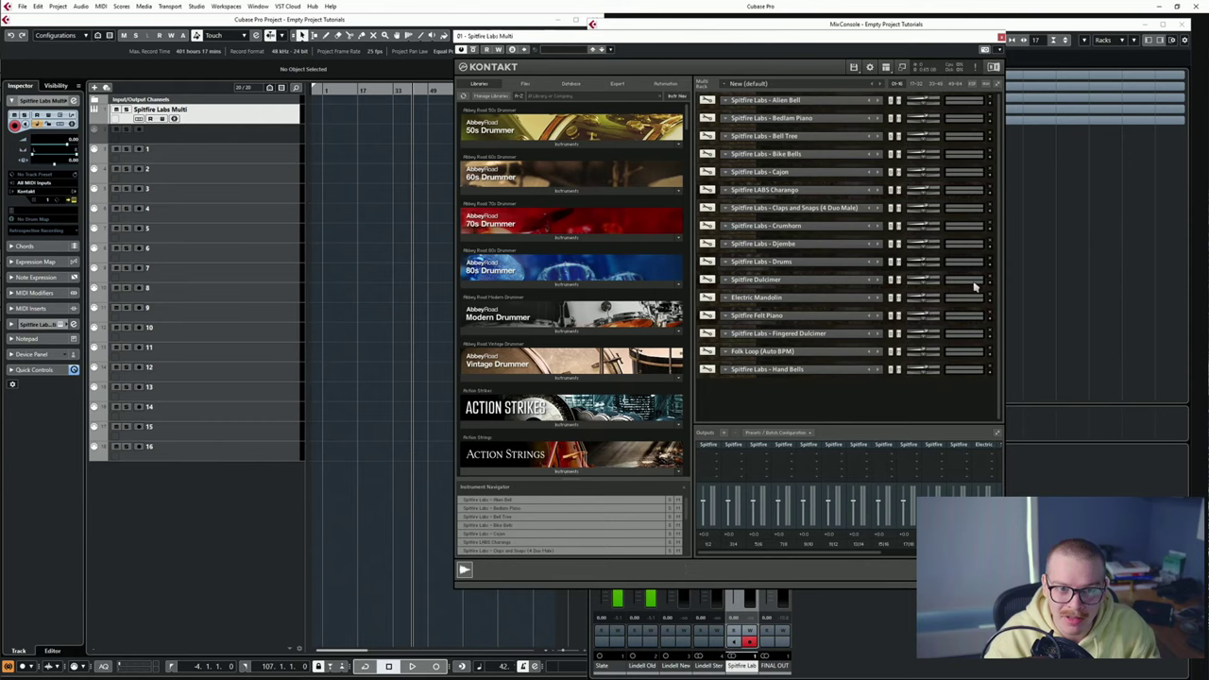
{"action": "left_click_drag", "start_coordinate": [922, 40], "coordinate": [878, 28]}
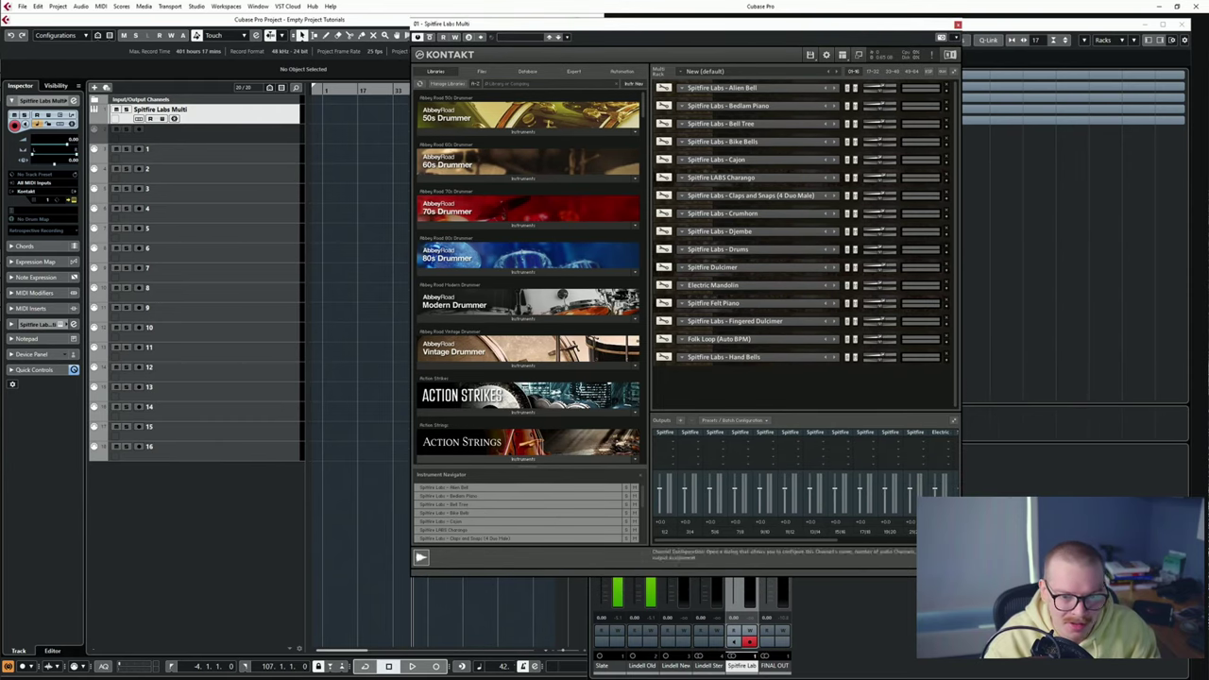
{"action": "left_click_drag", "start_coordinate": [958, 566], "coordinate": [980, 604]}
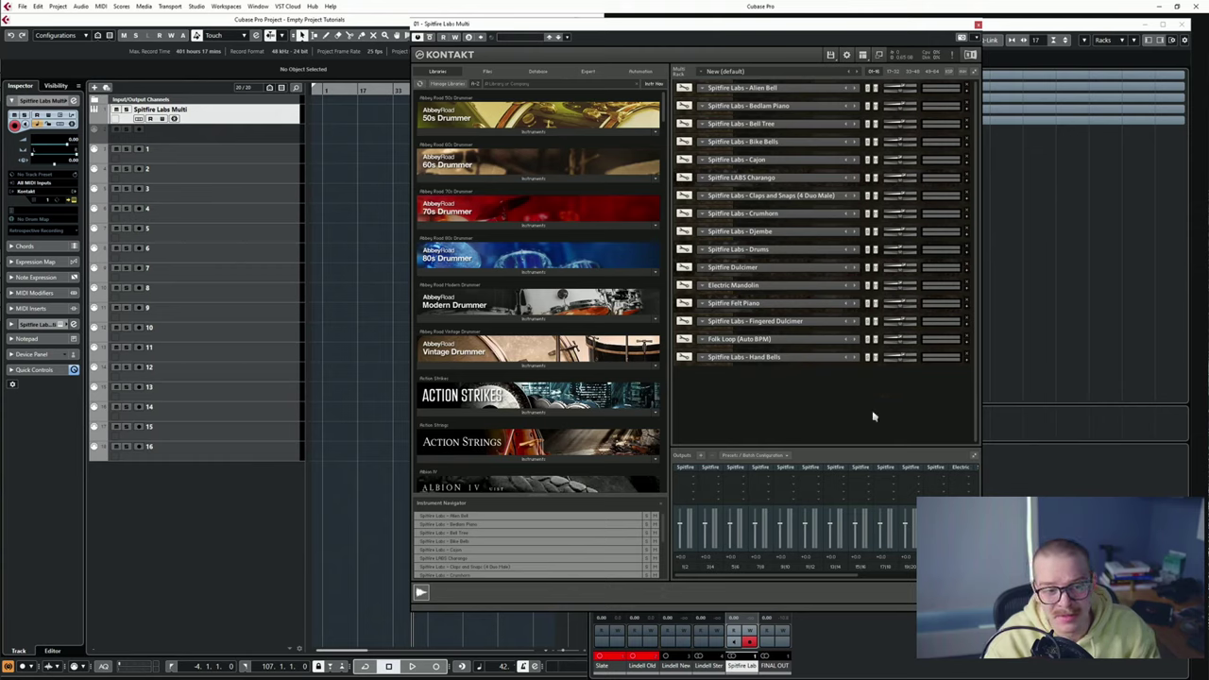
{"action": "left_click_drag", "start_coordinate": [810, 572], "coordinate": [753, 569]}
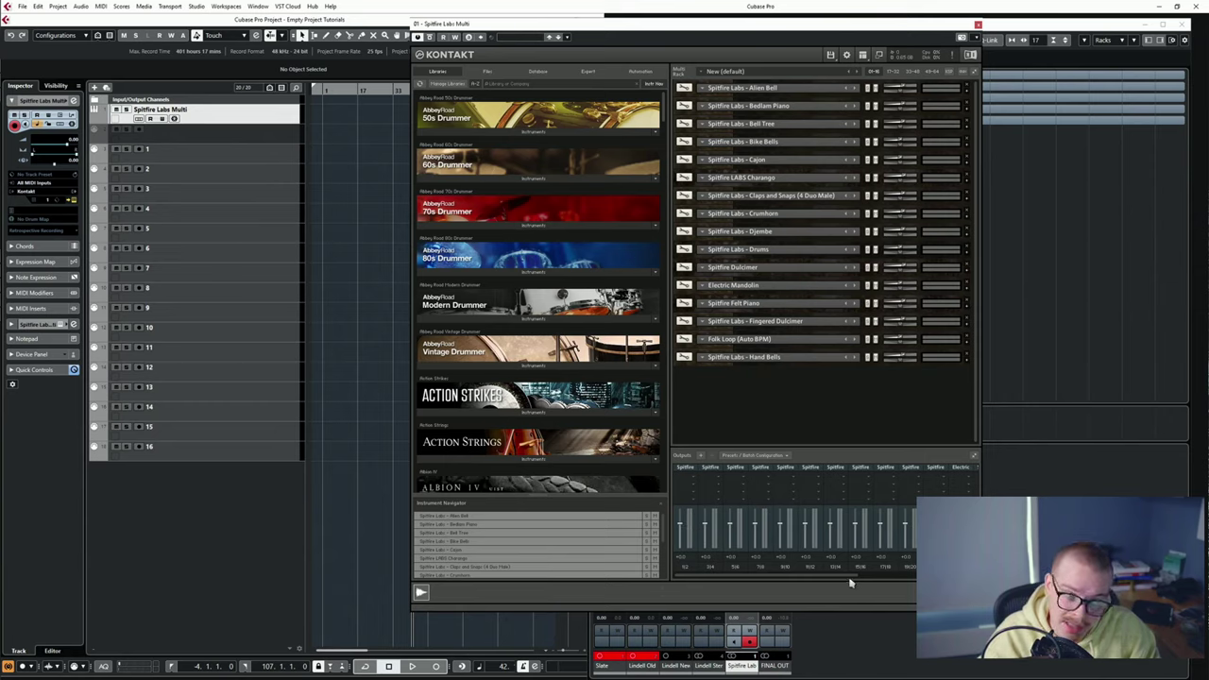
{"action": "left_click", "coordinate": [73, 193]}
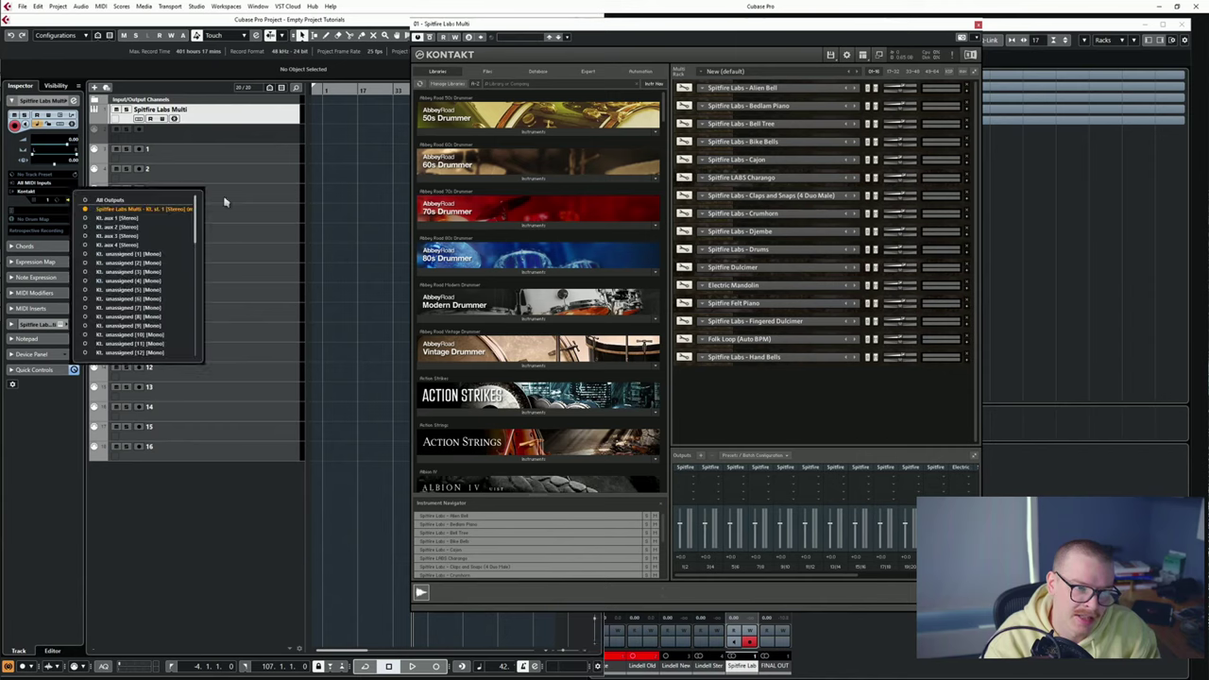
{"action": "scroll", "coordinate": [197, 227], "scroll_direction": "down", "scroll_amount": 1}
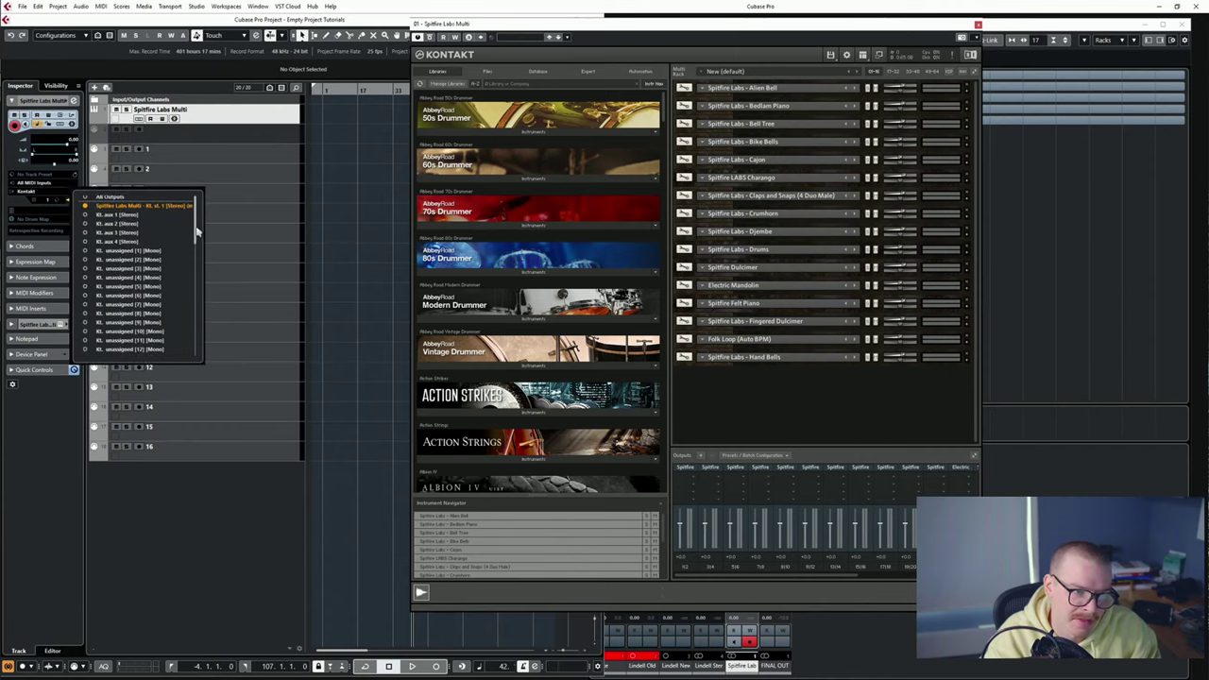
{"action": "scroll", "coordinate": [179, 225], "scroll_direction": "up", "scroll_amount": 1}
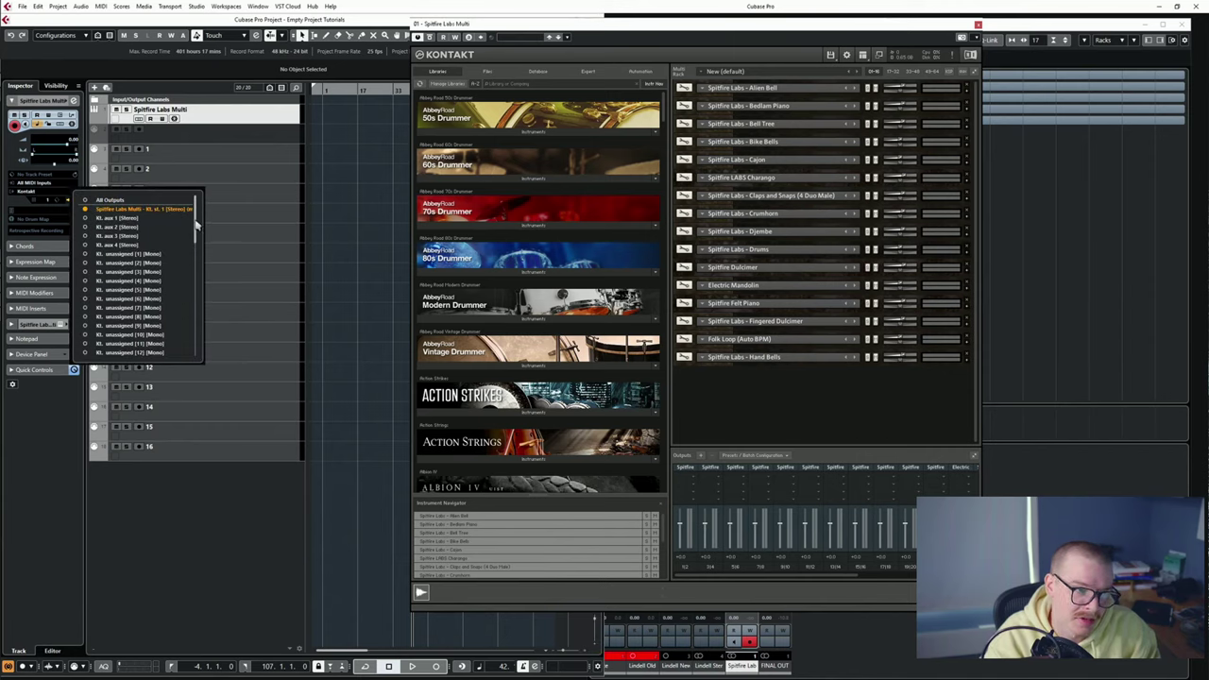
{"action": "scroll", "coordinate": [197, 227], "scroll_direction": "down", "scroll_amount": 3}
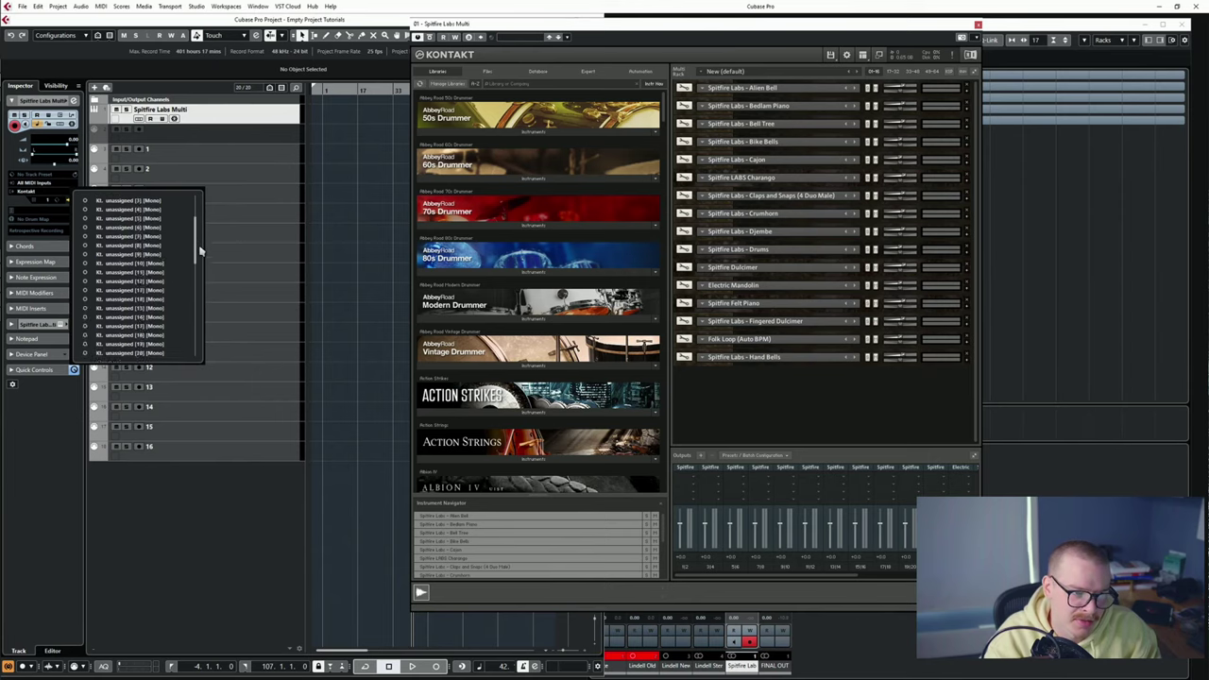
{"action": "scroll", "coordinate": [200, 264], "scroll_direction": "down", "scroll_amount": 2}
{"action": "scroll", "coordinate": [217, 331], "scroll_direction": "up", "scroll_amount": 5}
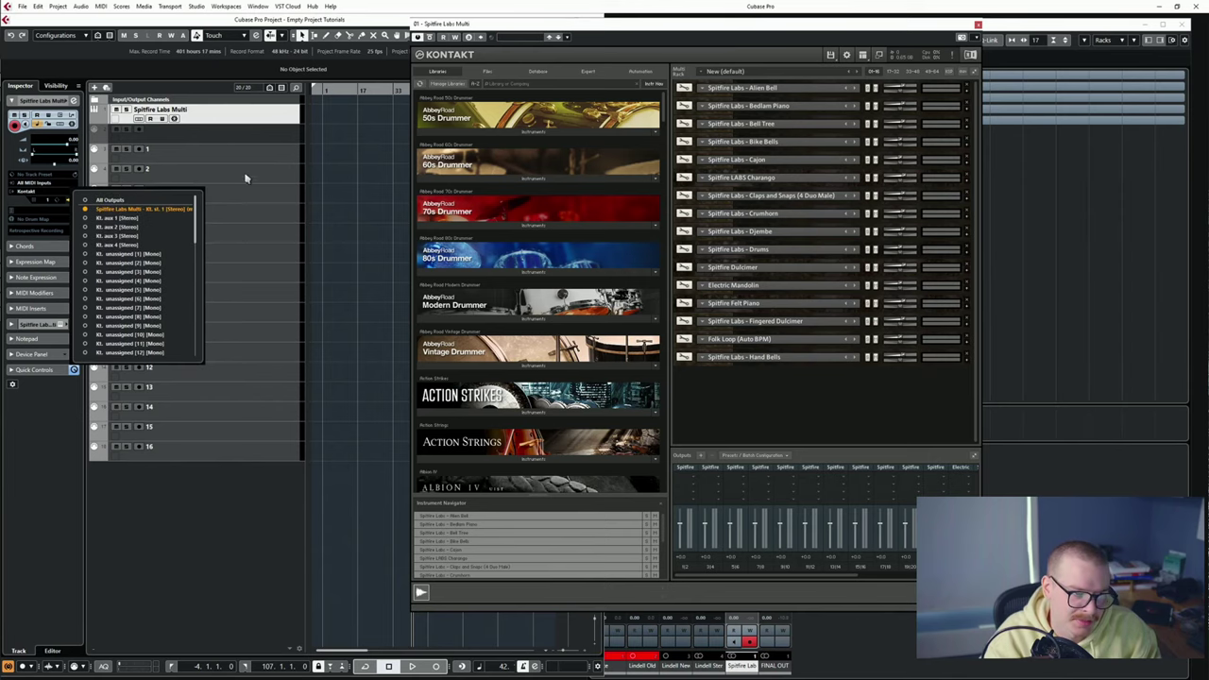
{"action": "left_click", "coordinate": [748, 425]}
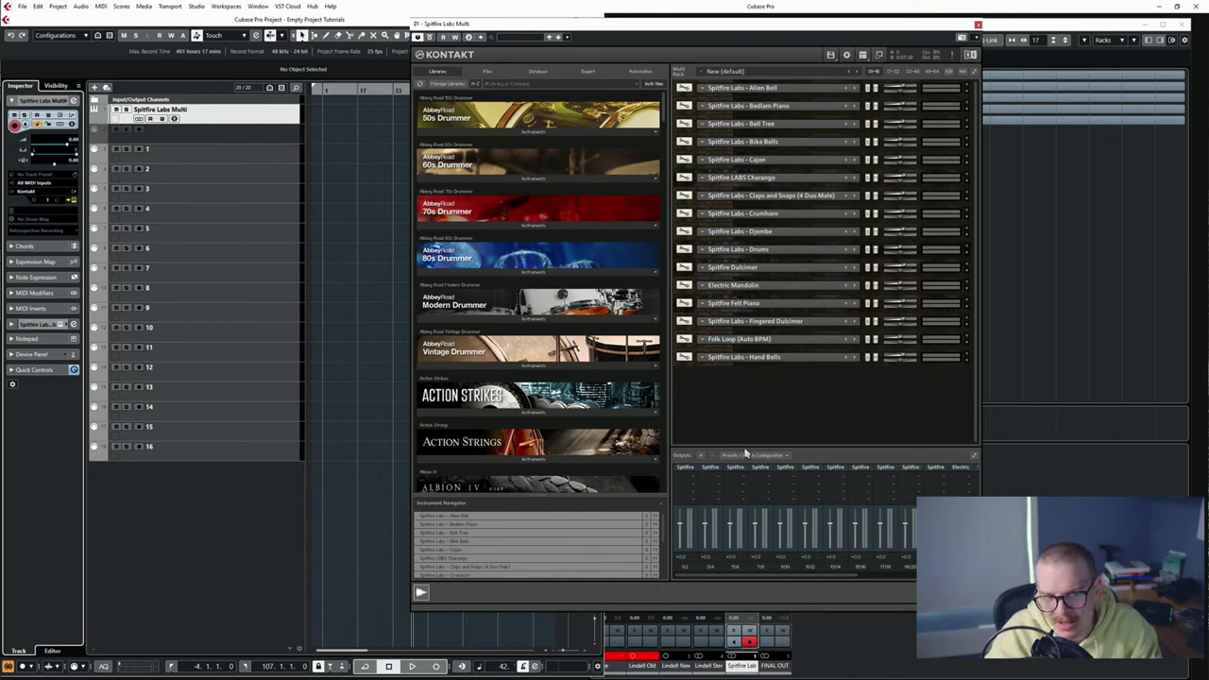
Save the instrument-named output section state as the Kontakt default for All Formats.
{"action": "left_click", "coordinate": [746, 454]}
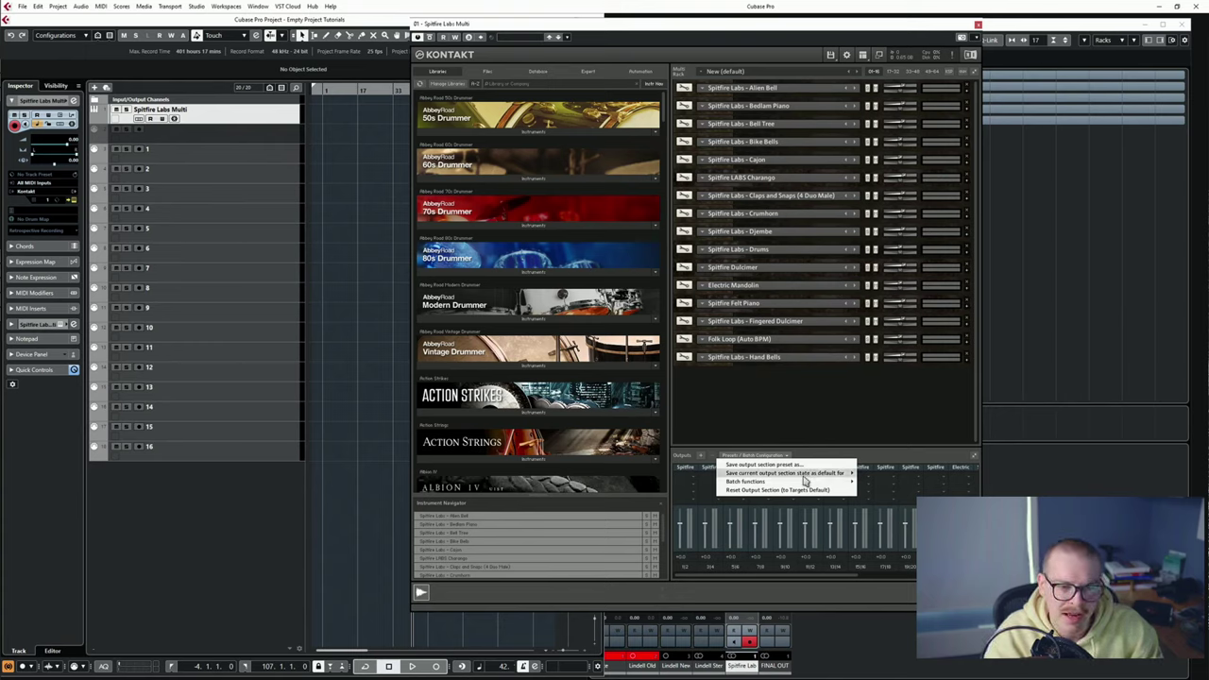
{"action": "mouse_move", "coordinate": [806, 479]}
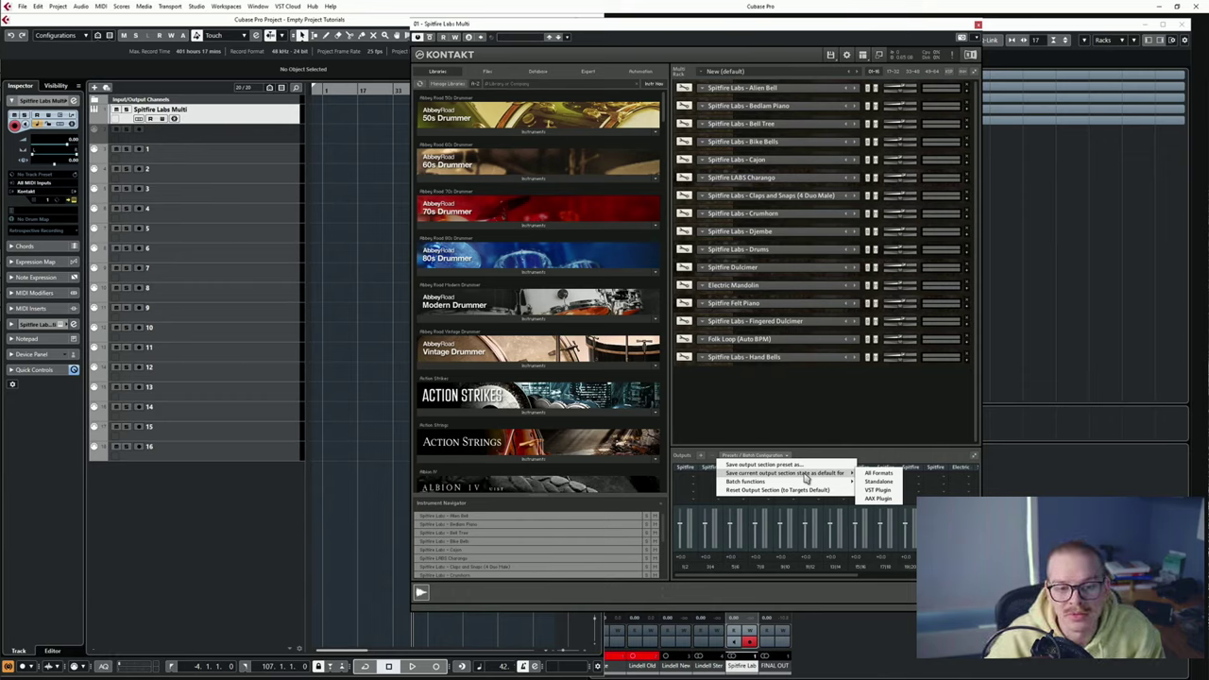
{"action": "mouse_move", "coordinate": [850, 473]}
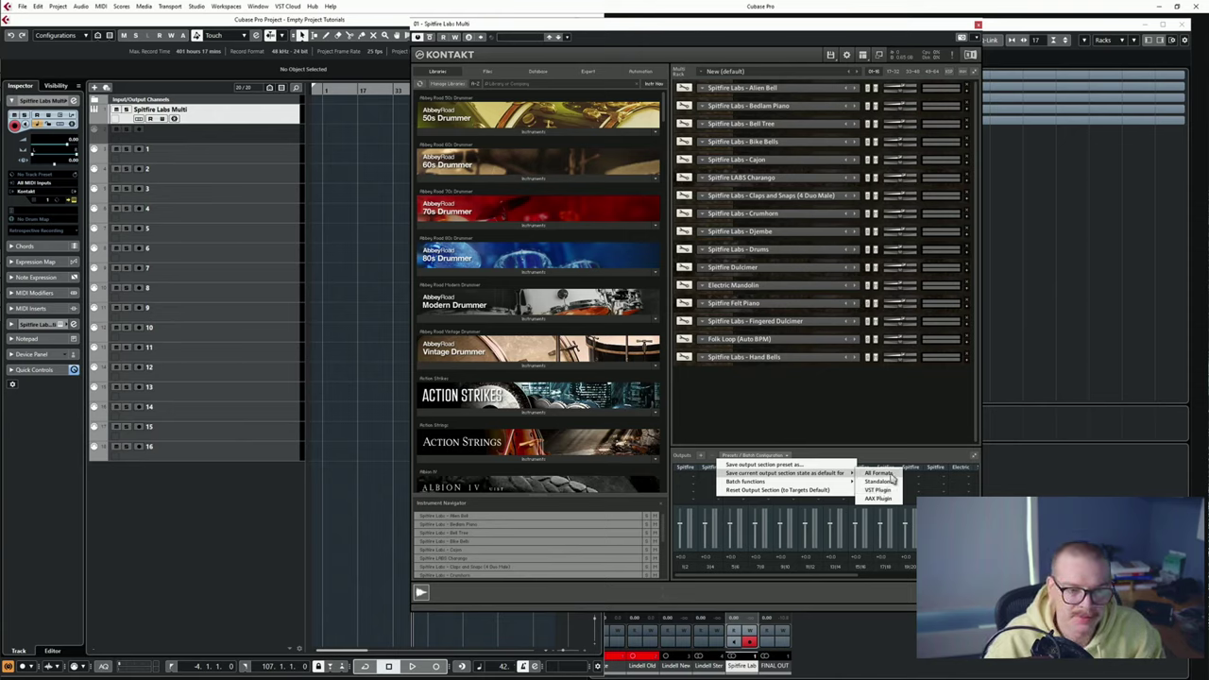
{"action": "left_click", "coordinate": [891, 476]}
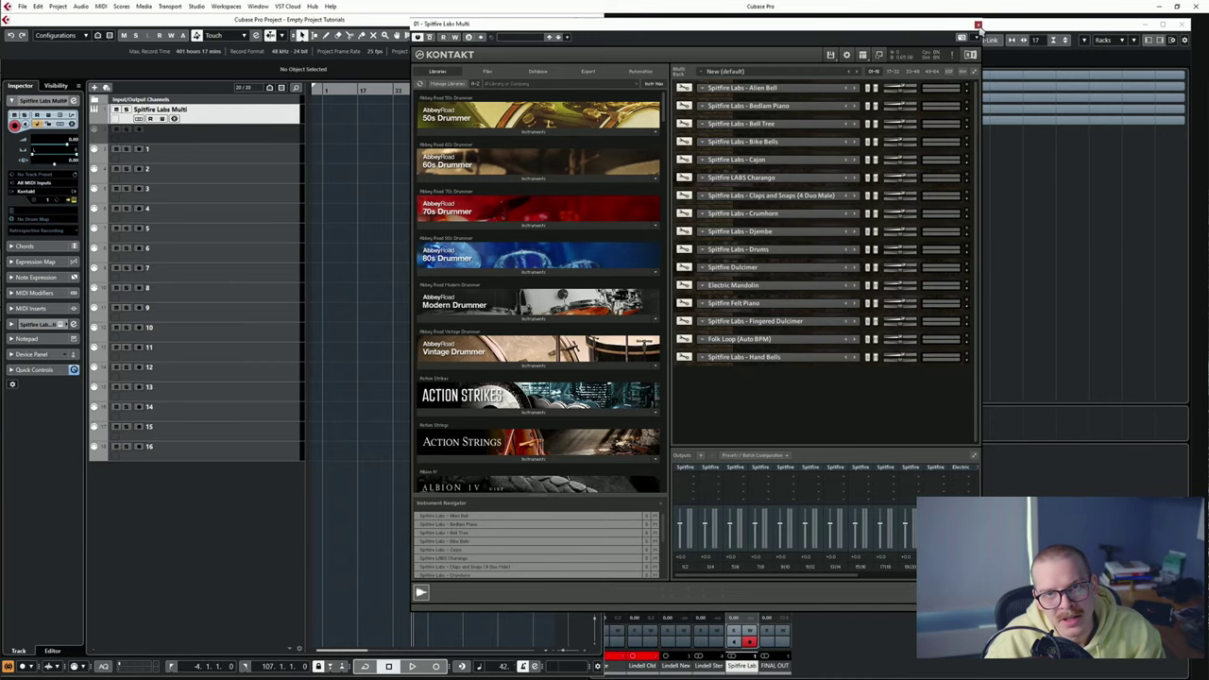
Close the Kontakt window and the project, then bring up the File > Open dialog.
{"action": "left_click", "coordinate": [978, 25]}
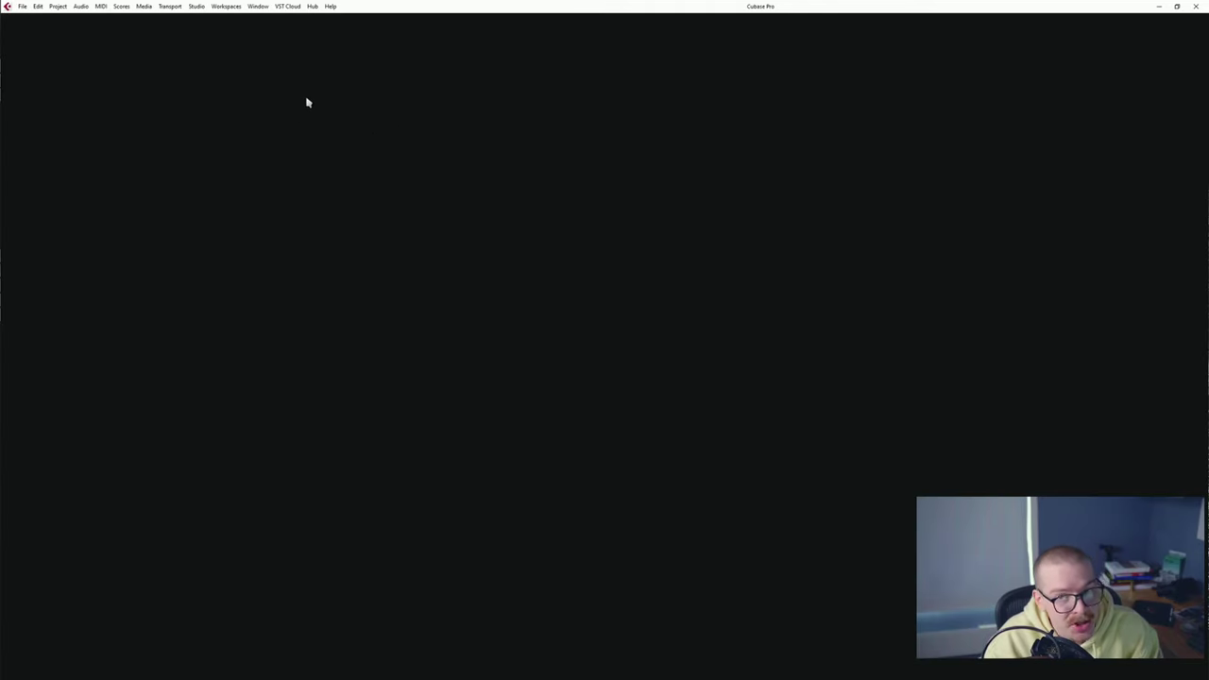
{"action": "left_click", "coordinate": [21, 7]}
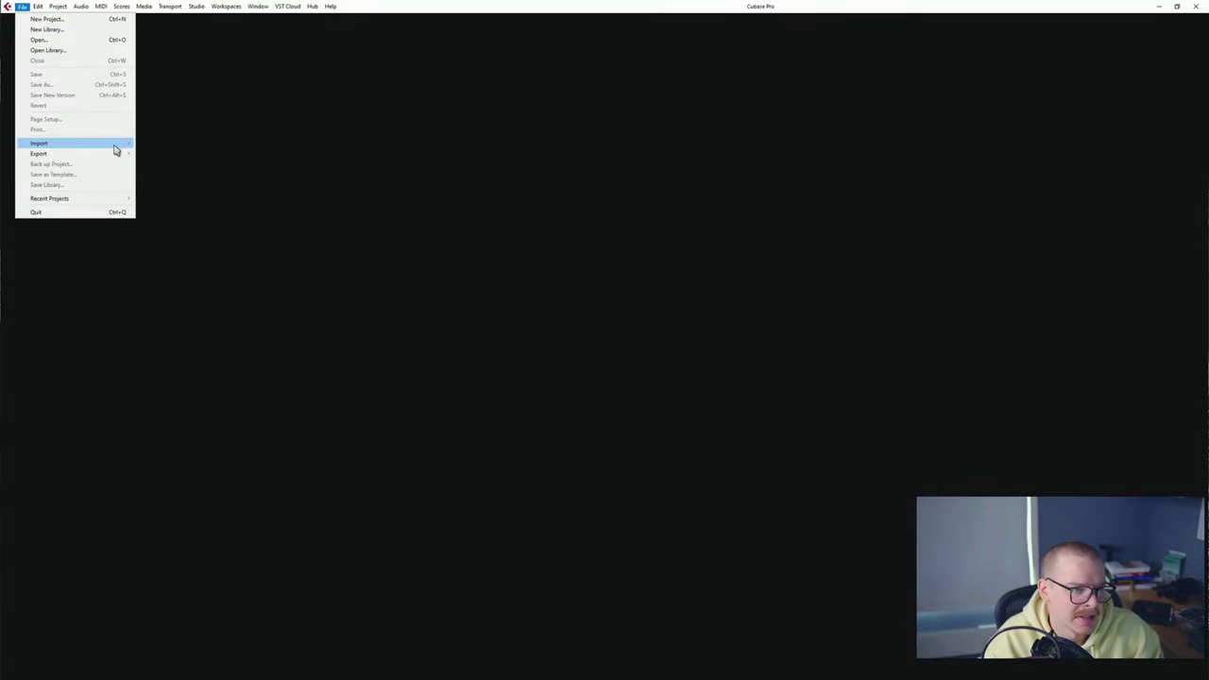
{"action": "mouse_move", "coordinate": [116, 151]}
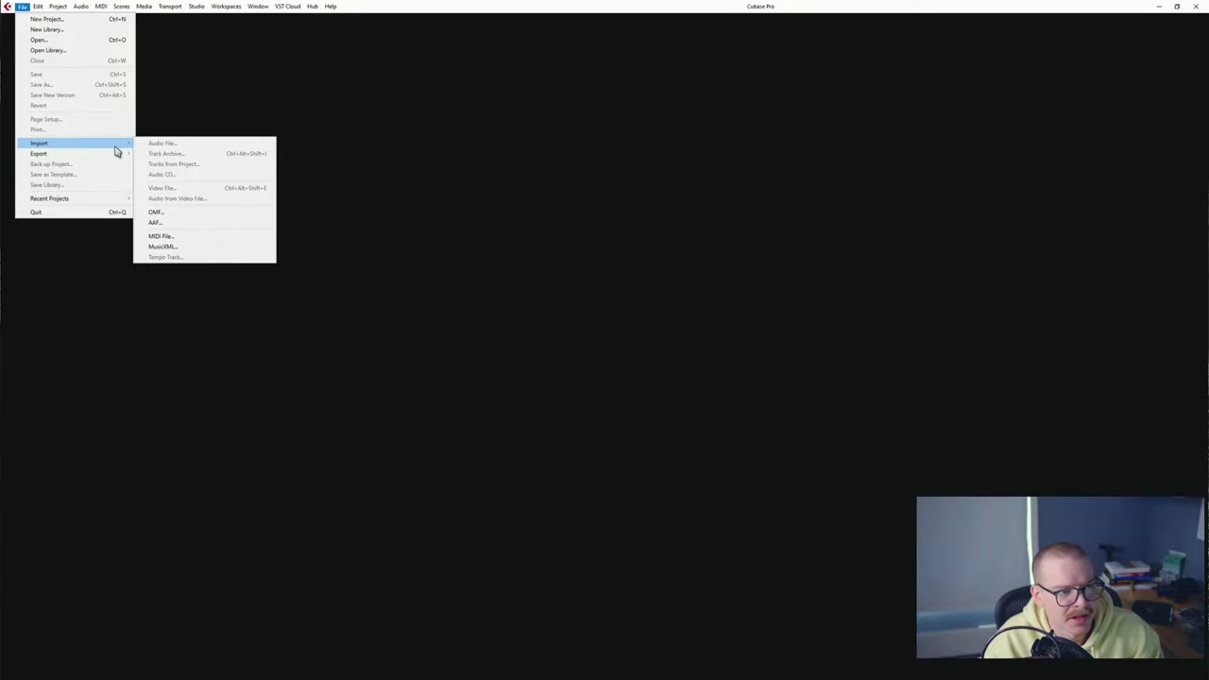
{"action": "left_click", "coordinate": [114, 43]}
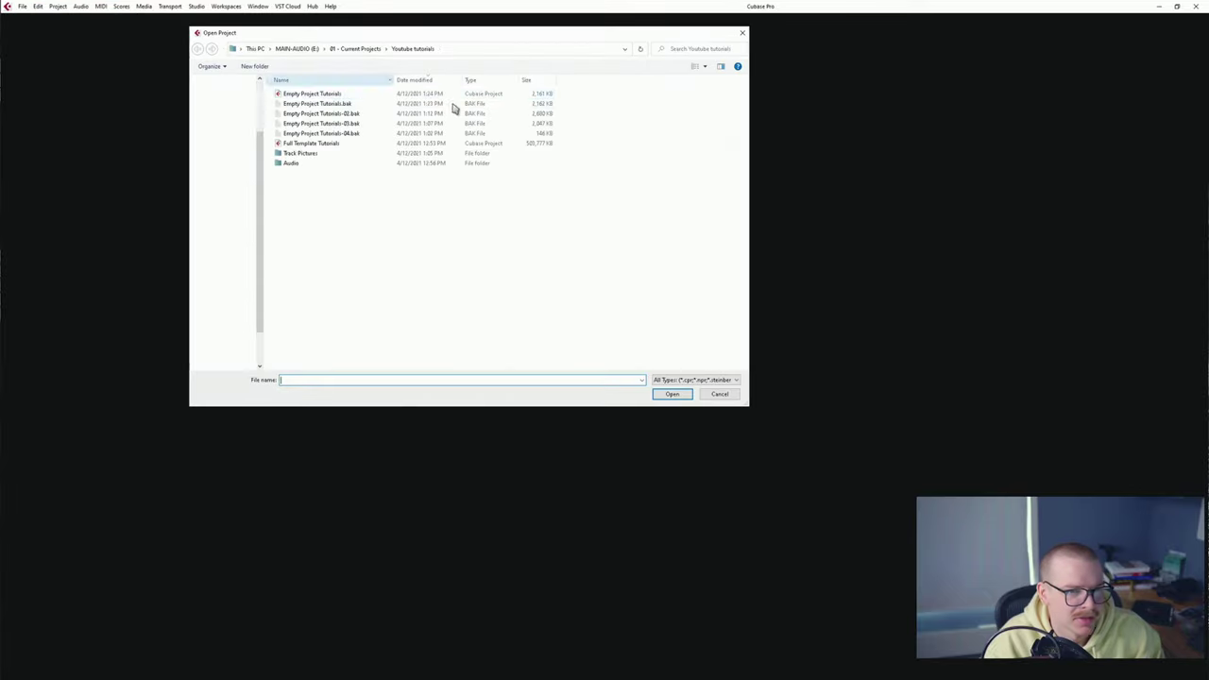
Open Empty Project Tutorials, accept Missing Ports, and check the multi's instrument-named outputs.
{"action": "double_click", "coordinate": [382, 95]}
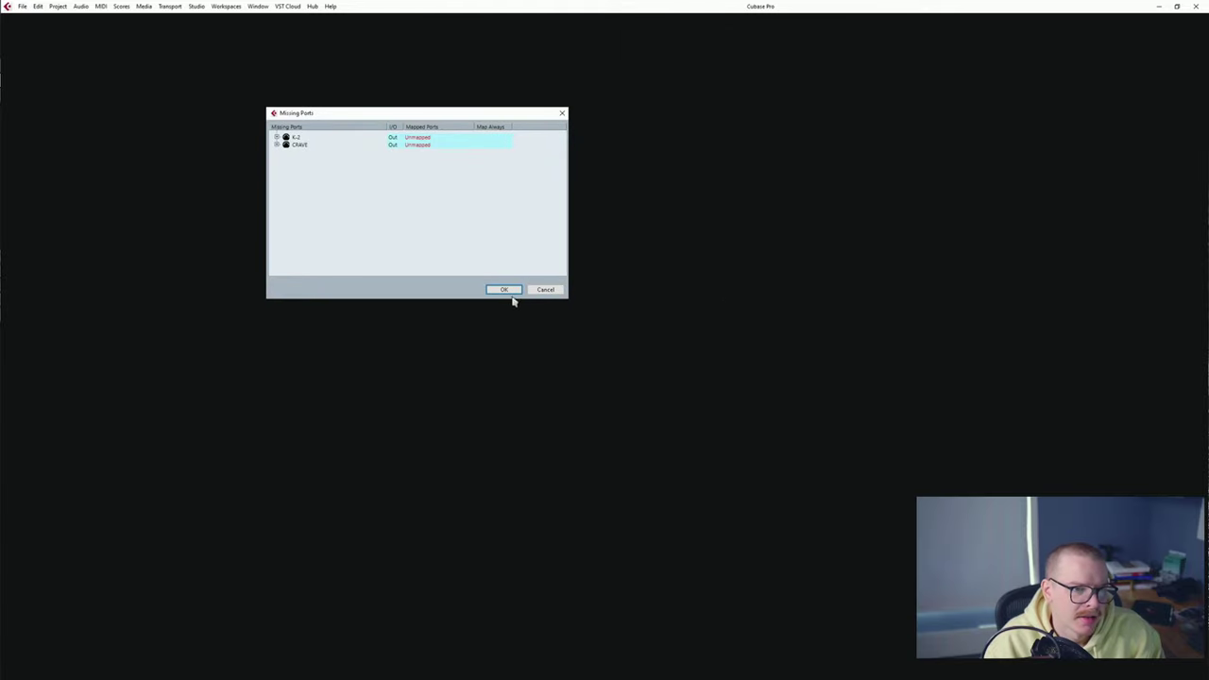
{"action": "left_click", "coordinate": [505, 289]}
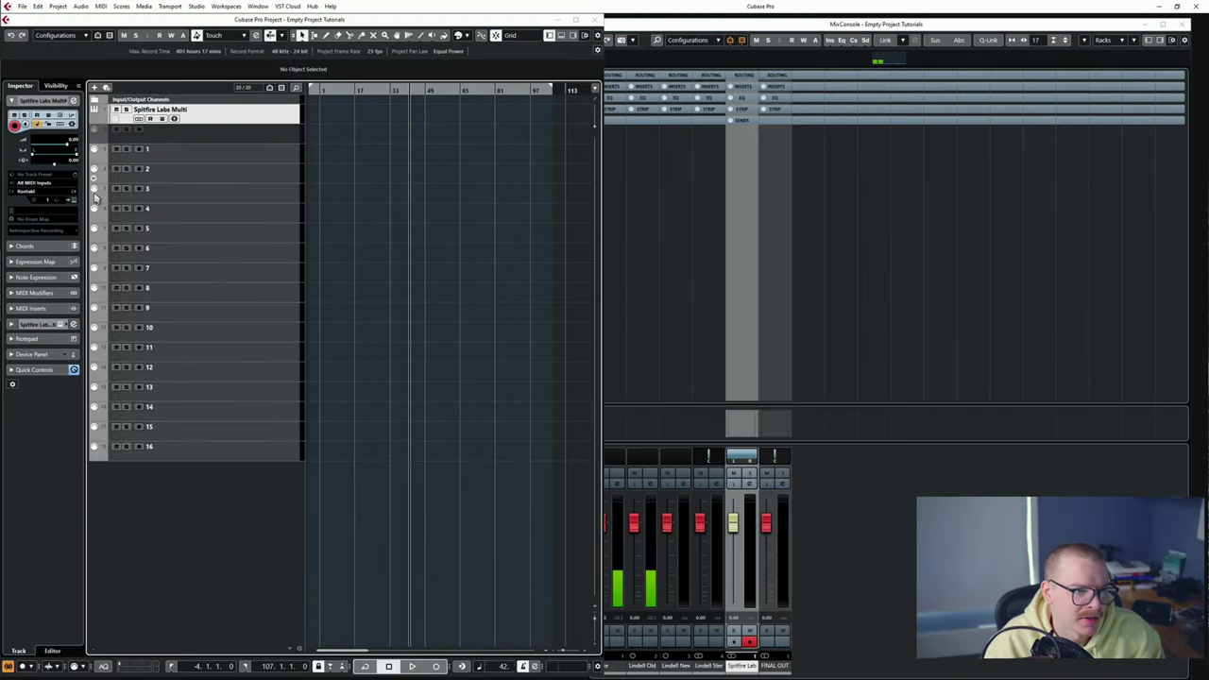
{"action": "left_click", "coordinate": [76, 193]}
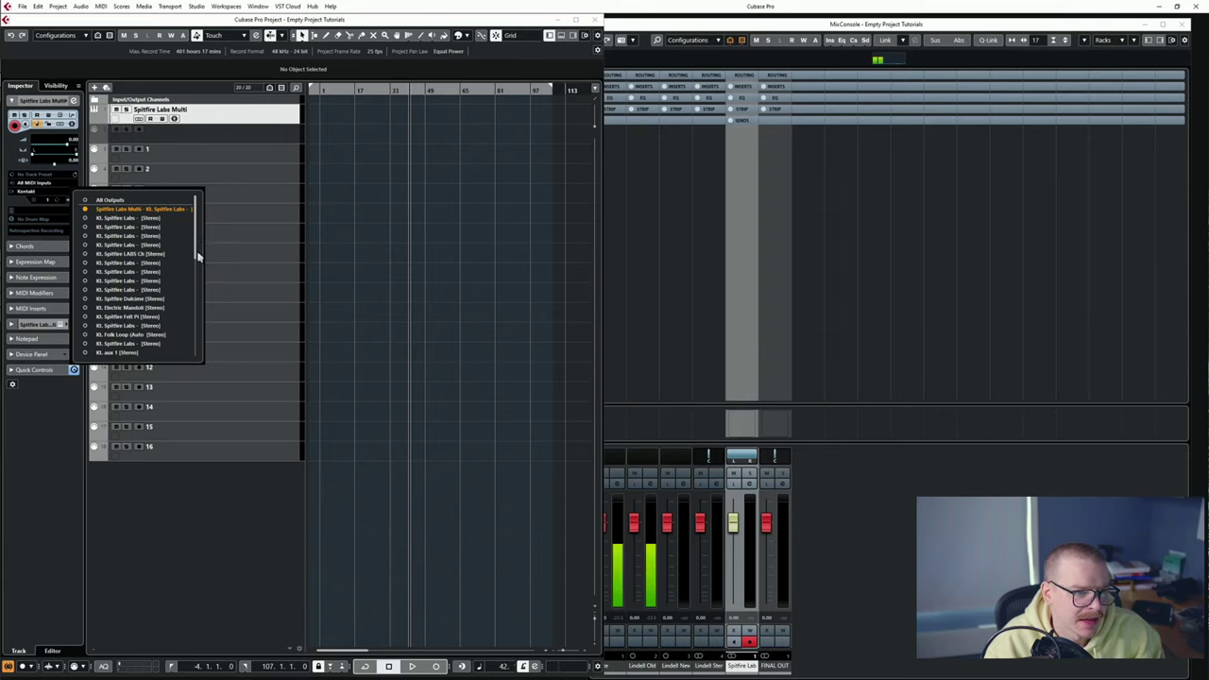
{"action": "mouse_move", "coordinate": [196, 250]}
{"action": "left_mouse_down"}
{"action": "mouse_move", "coordinate": [197, 294]}
{"action": "mouse_move", "coordinate": [206, 246]}
{"action": "left_mouse_up"}
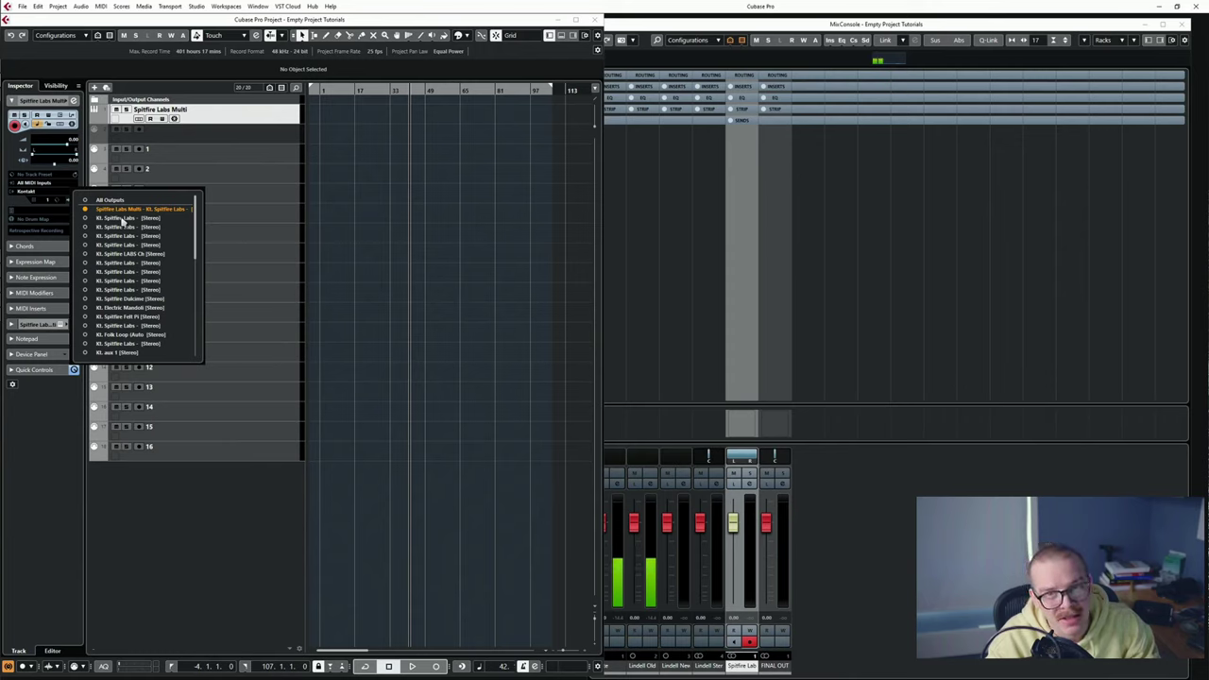
Add a Kontakt instrument track, Kontakt 01, below MIDI track 16.
{"action": "left_click", "coordinate": [244, 168]}
{"action": "left_click", "coordinate": [210, 450]}
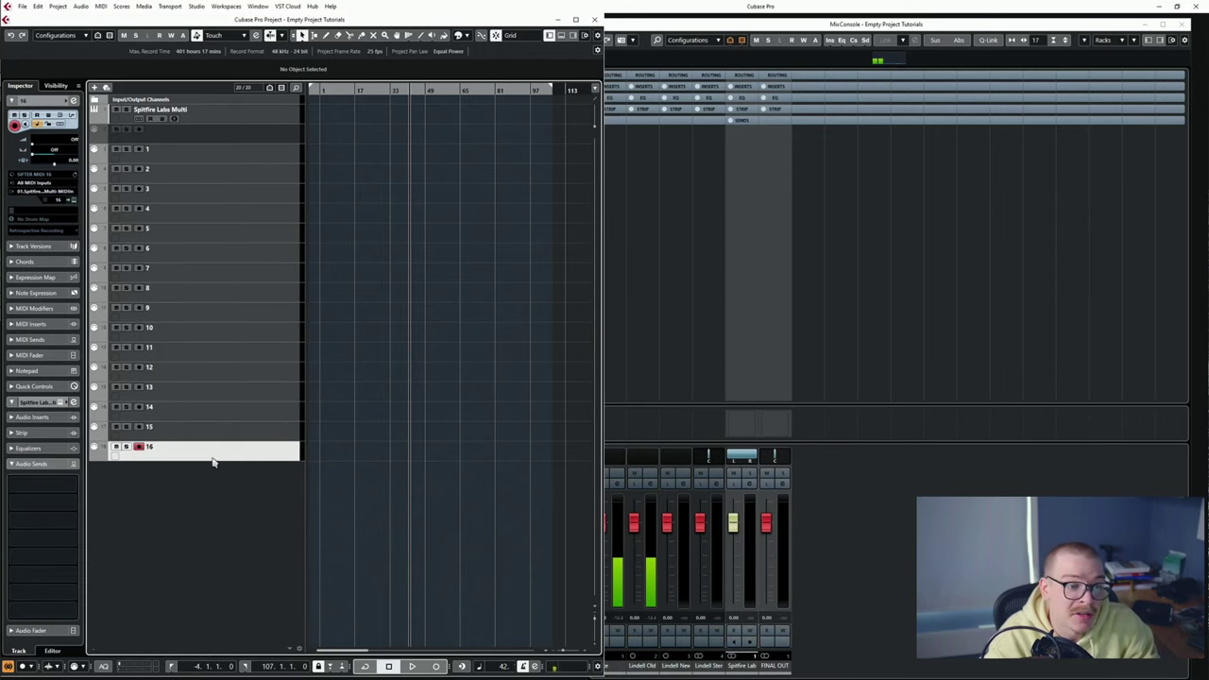
{"action": "right_click", "coordinate": [213, 466]}
{"action": "mouse_move", "coordinate": [287, 468]}
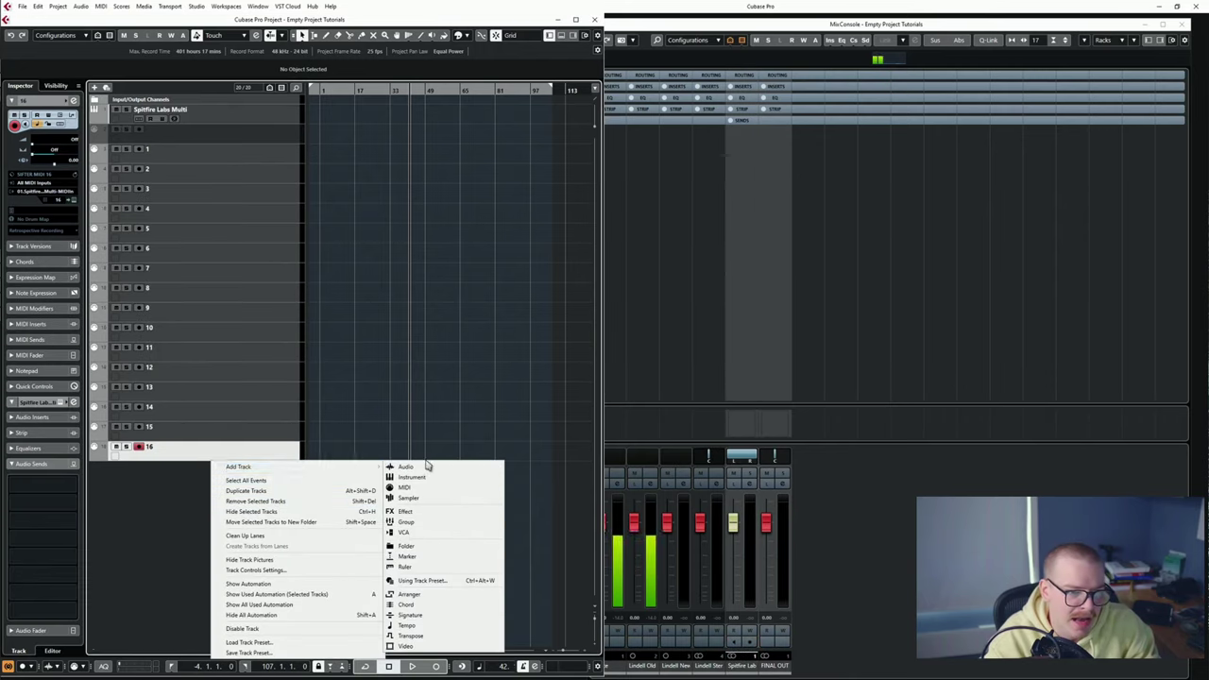
{"action": "left_click", "coordinate": [427, 479]}
{"action": "left_click", "coordinate": [661, 357]}
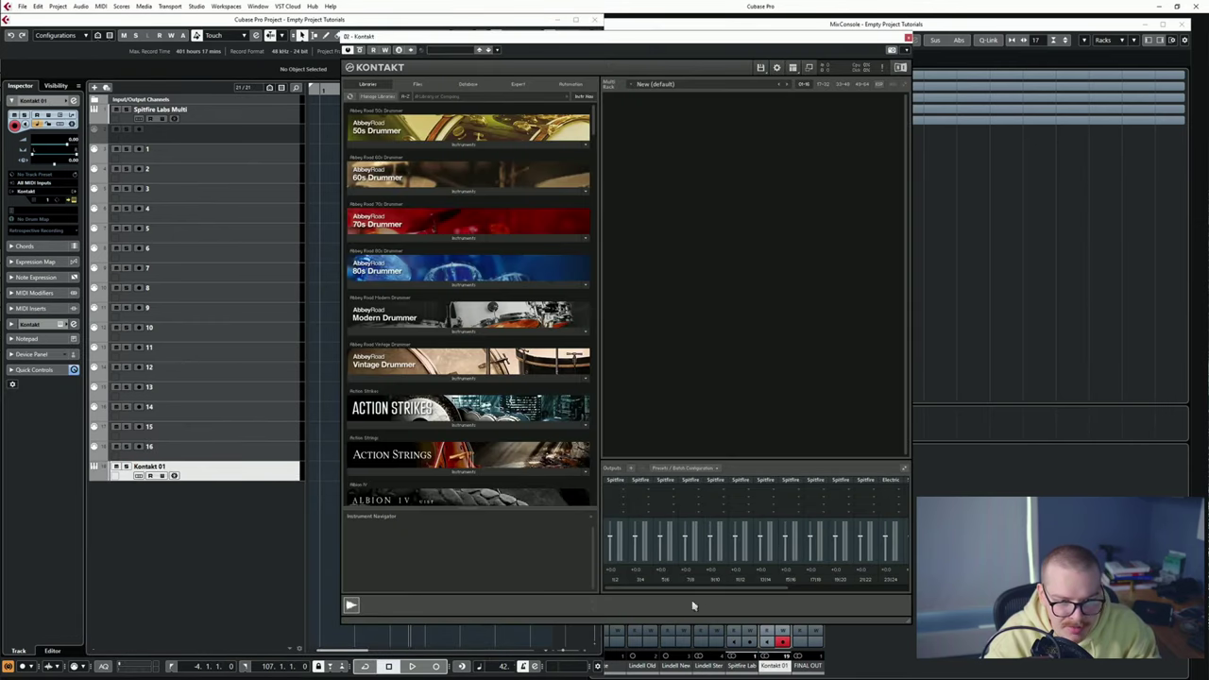
{"action": "left_click_drag", "start_coordinate": [687, 591], "coordinate": [531, 576]}
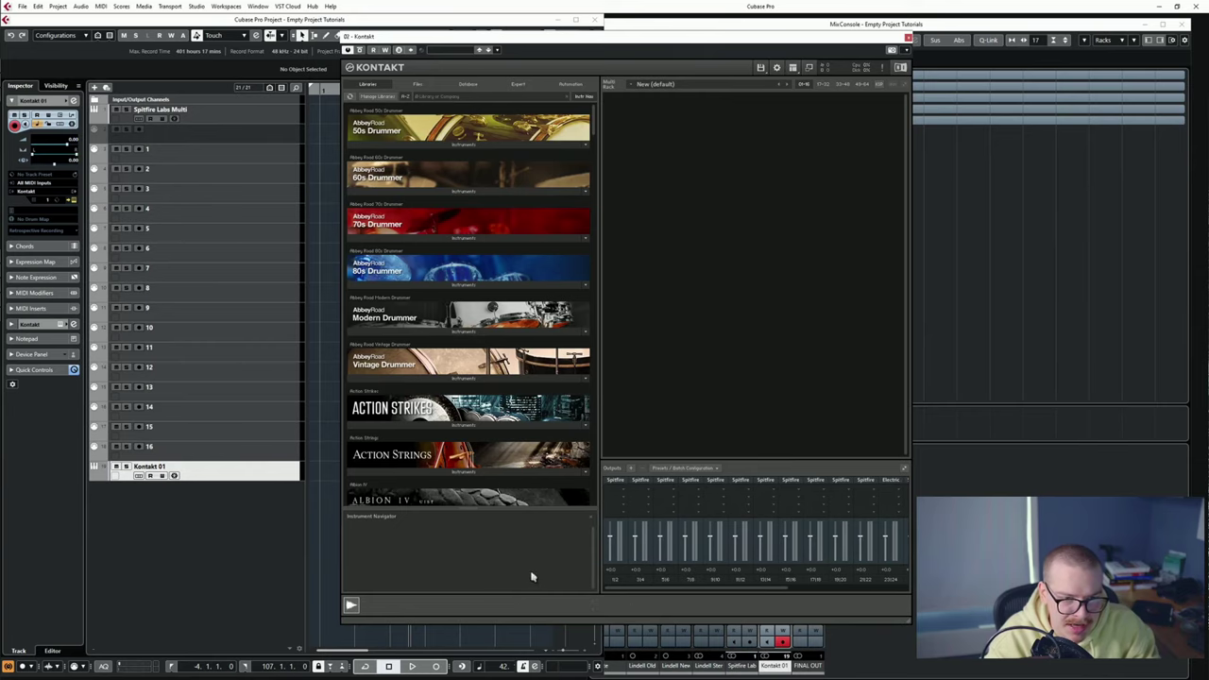
Apply Kontakt's batch output function to the new instance and close its window.
{"action": "left_click", "coordinate": [681, 467]}
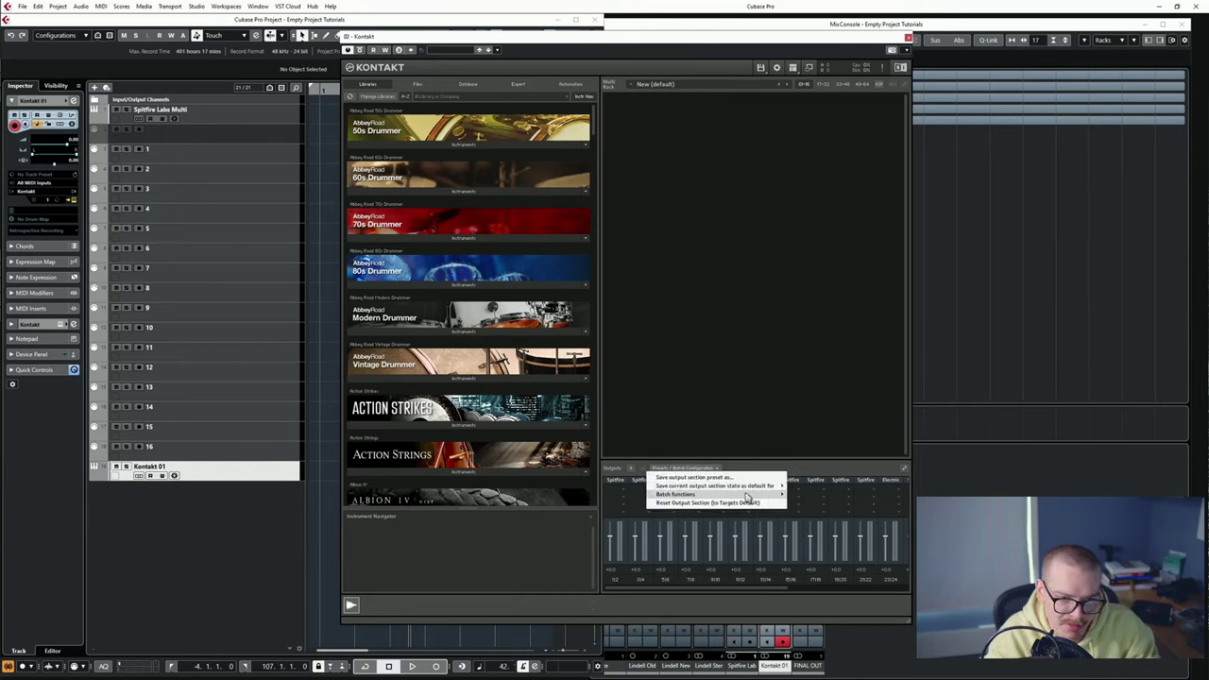
{"action": "mouse_move", "coordinate": [746, 497]}
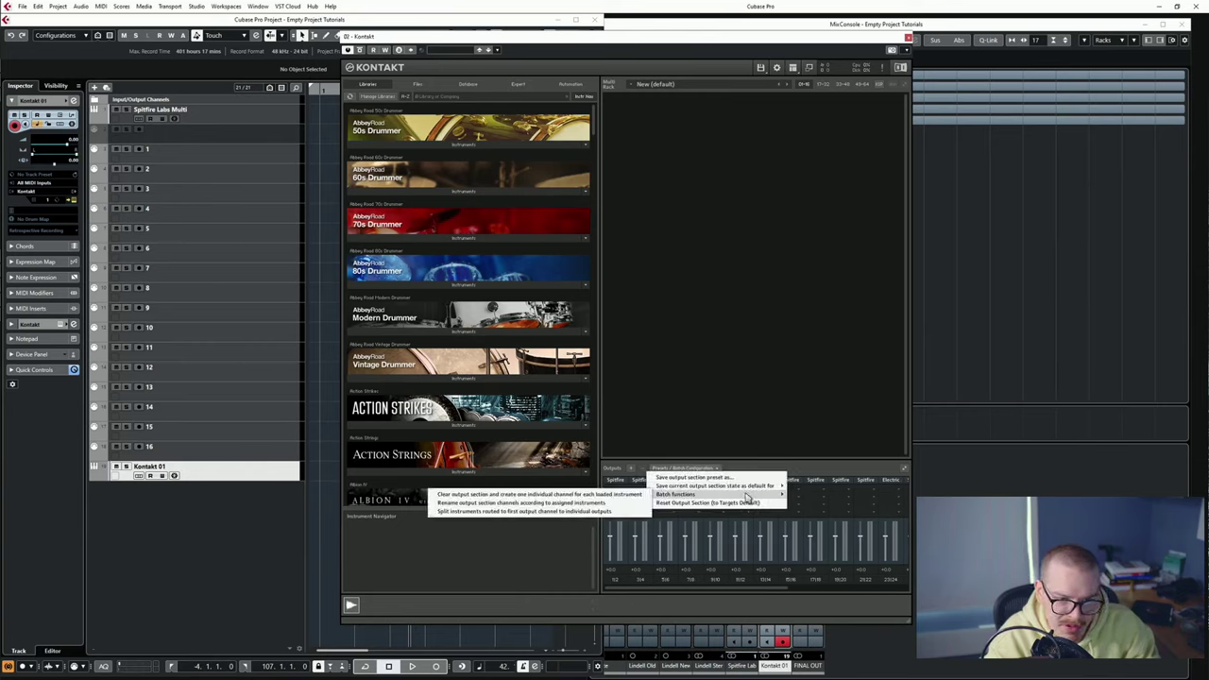
{"action": "left_click", "coordinate": [556, 505]}
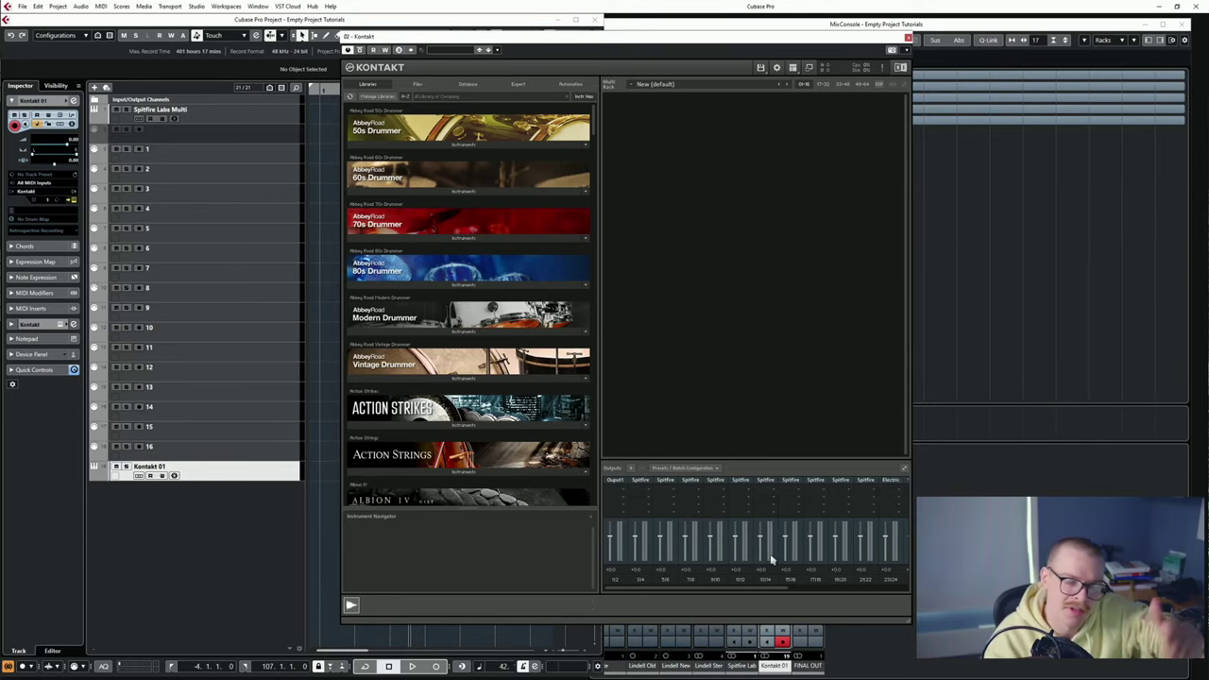
{"action": "left_click", "coordinate": [909, 38]}
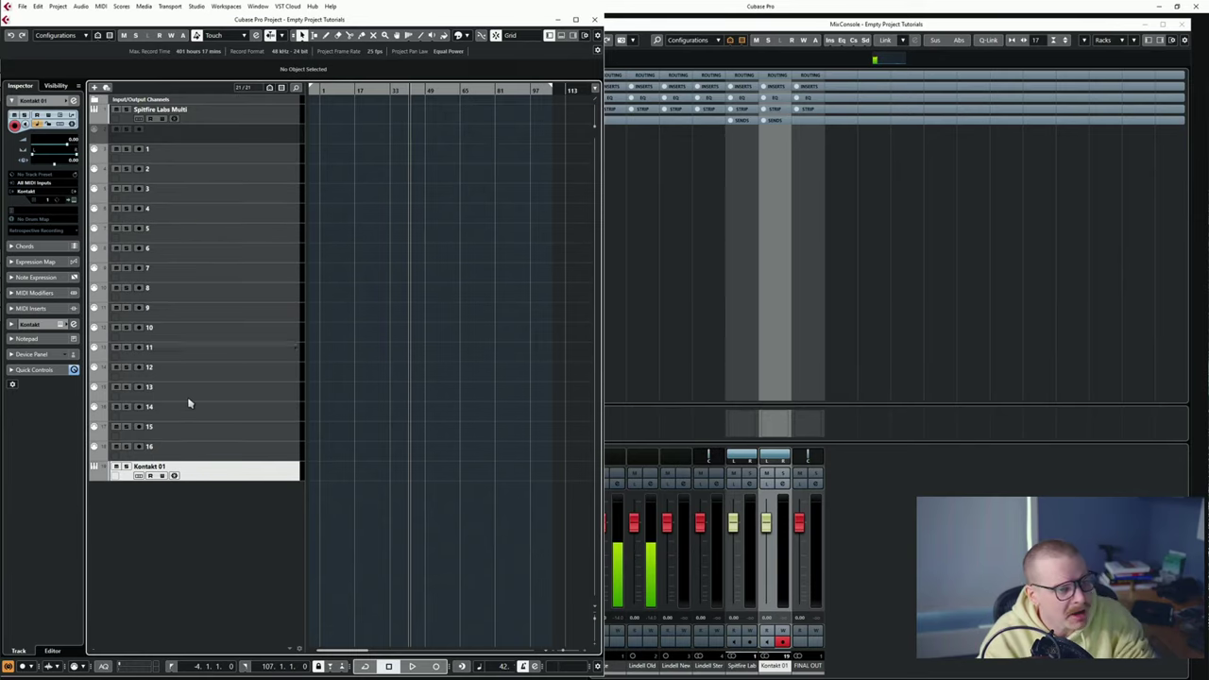
Activate all Kl. Spitfire Labs outputs of the multi from the Inspector's output list.
{"action": "left_click", "coordinate": [272, 152]}
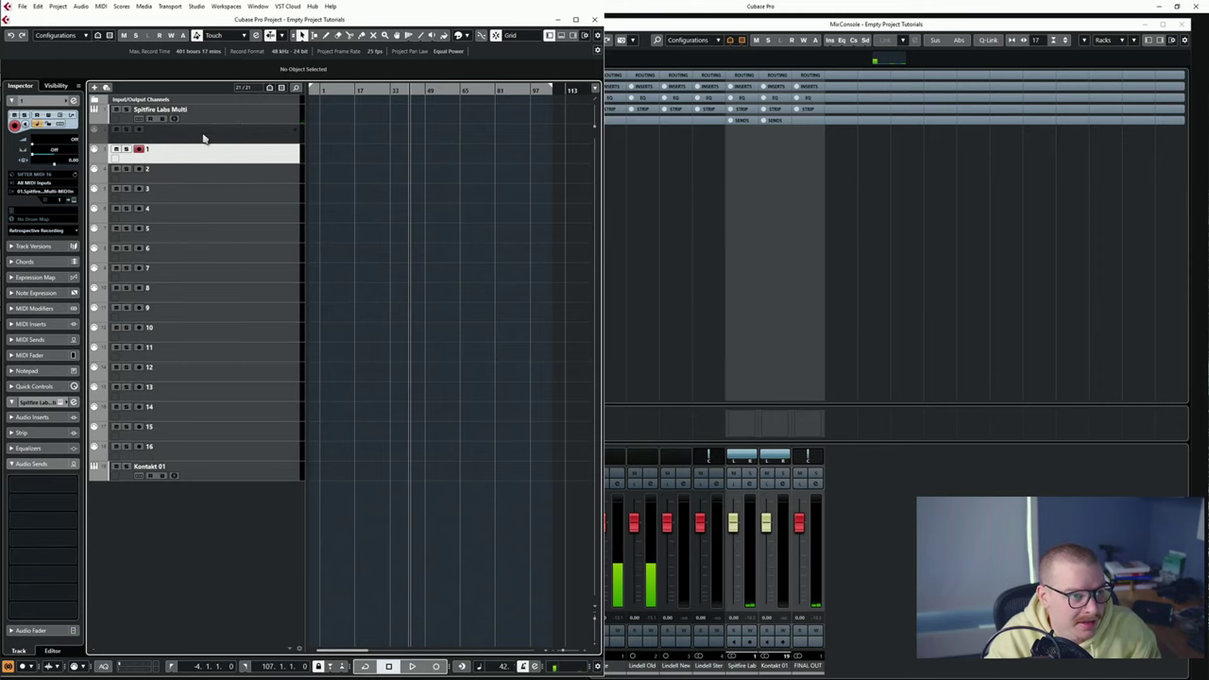
{"action": "left_click", "coordinate": [237, 115]}
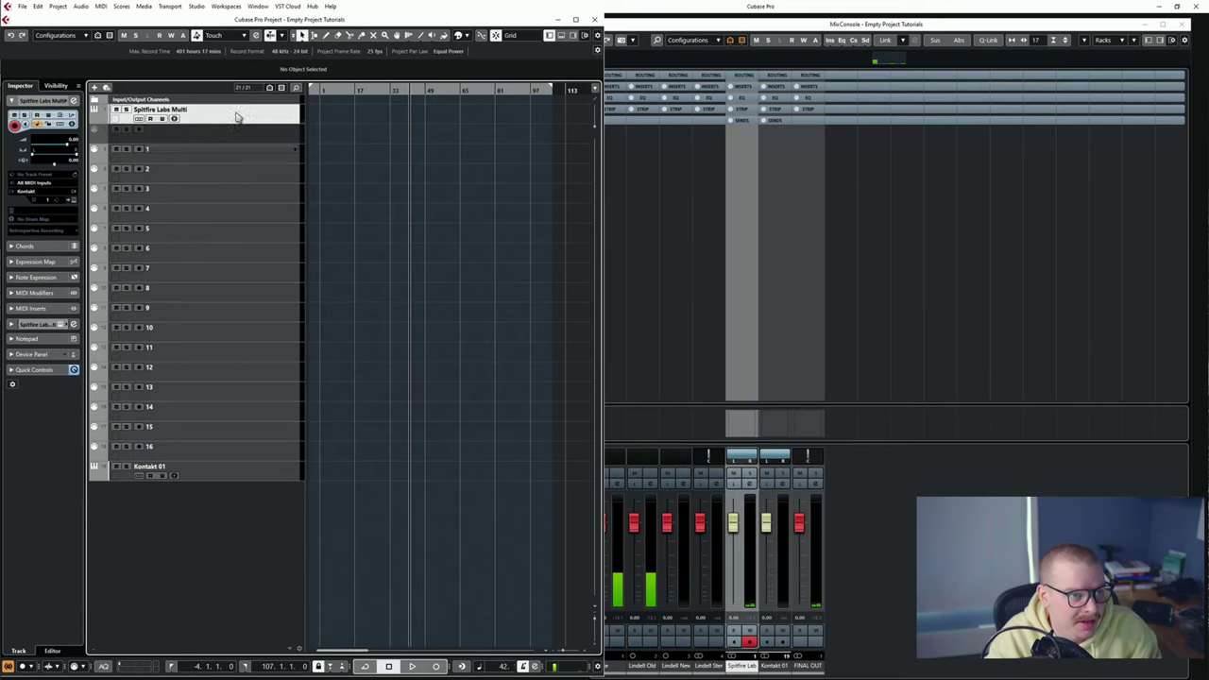
{"action": "left_click", "coordinate": [69, 206]}
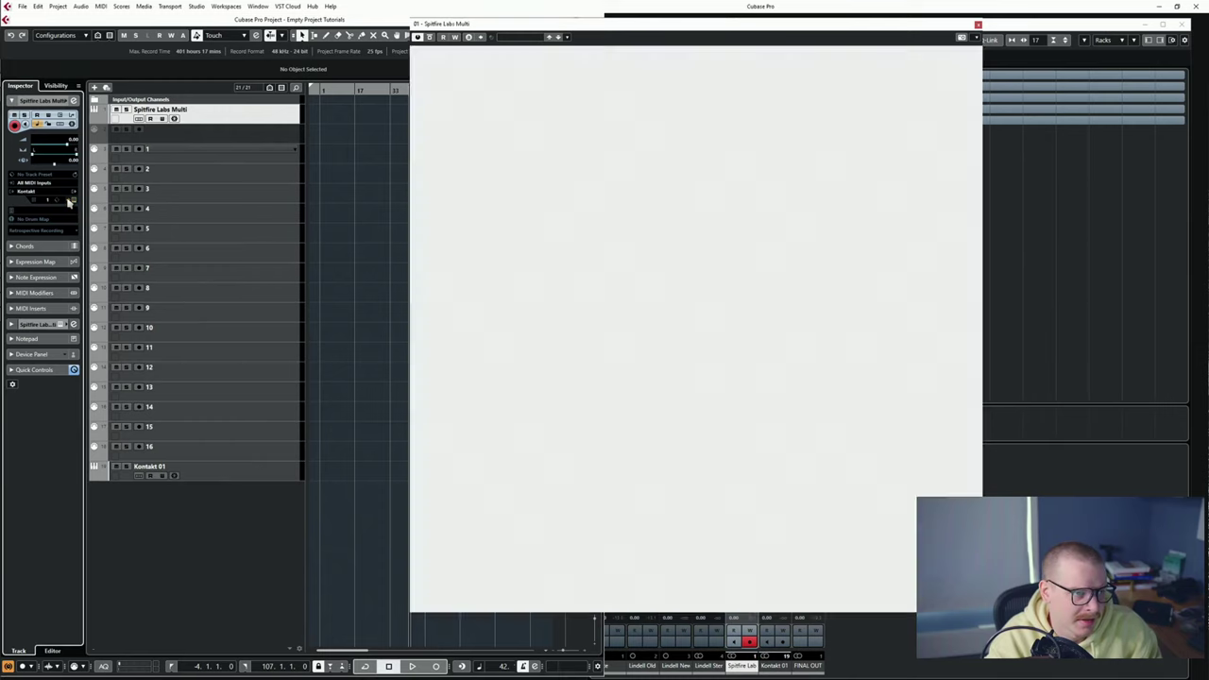
{"action": "left_click", "coordinate": [70, 201]}
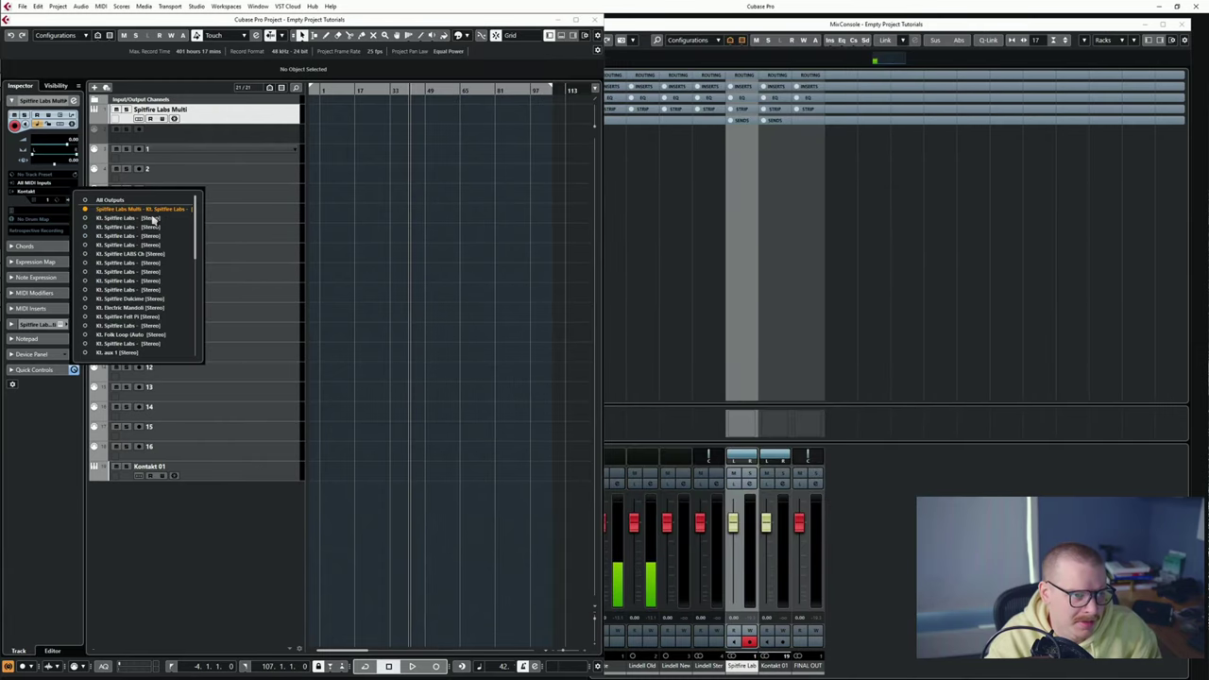
{"action": "left_click_drag", "start_coordinate": [153, 219], "coordinate": [159, 246]}
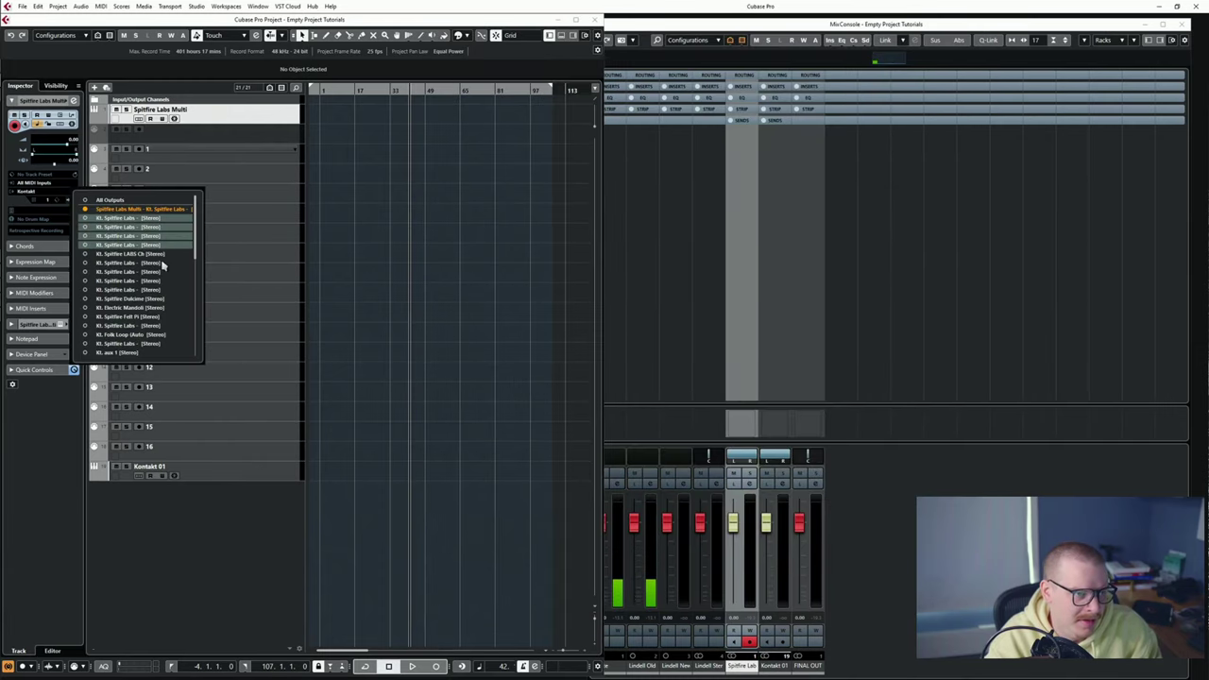
{"action": "left_click", "coordinate": [145, 315], "text": "shift"}
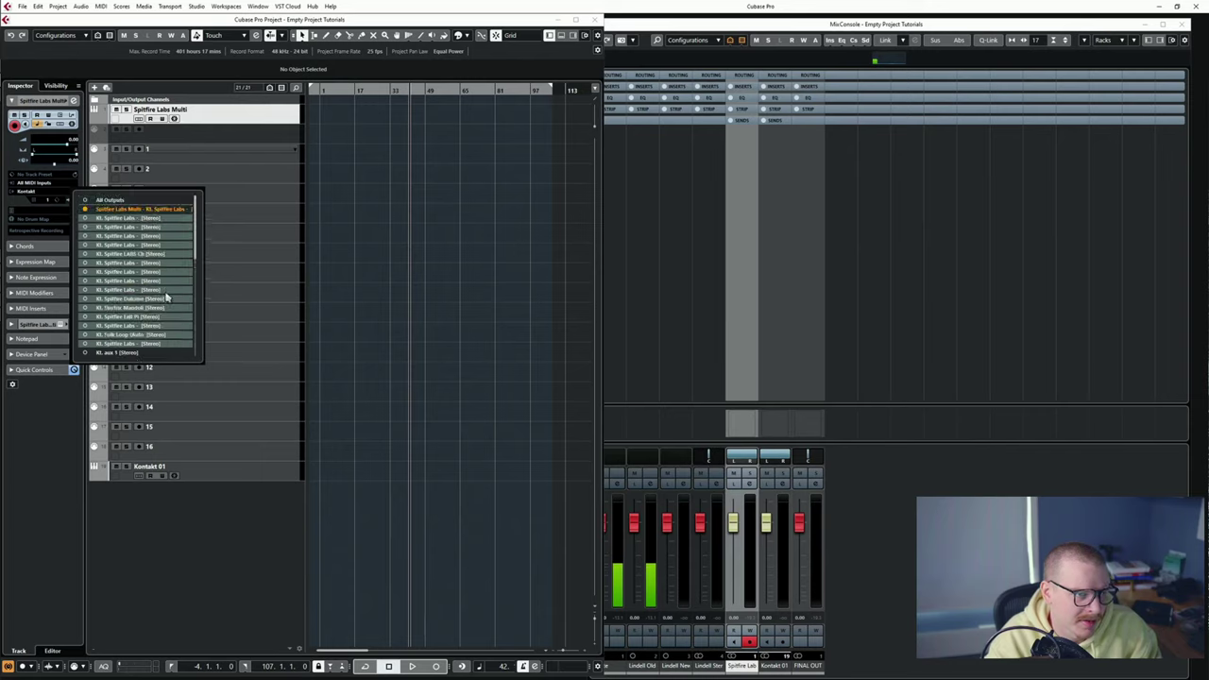
{"action": "left_click", "coordinate": [85, 344]}
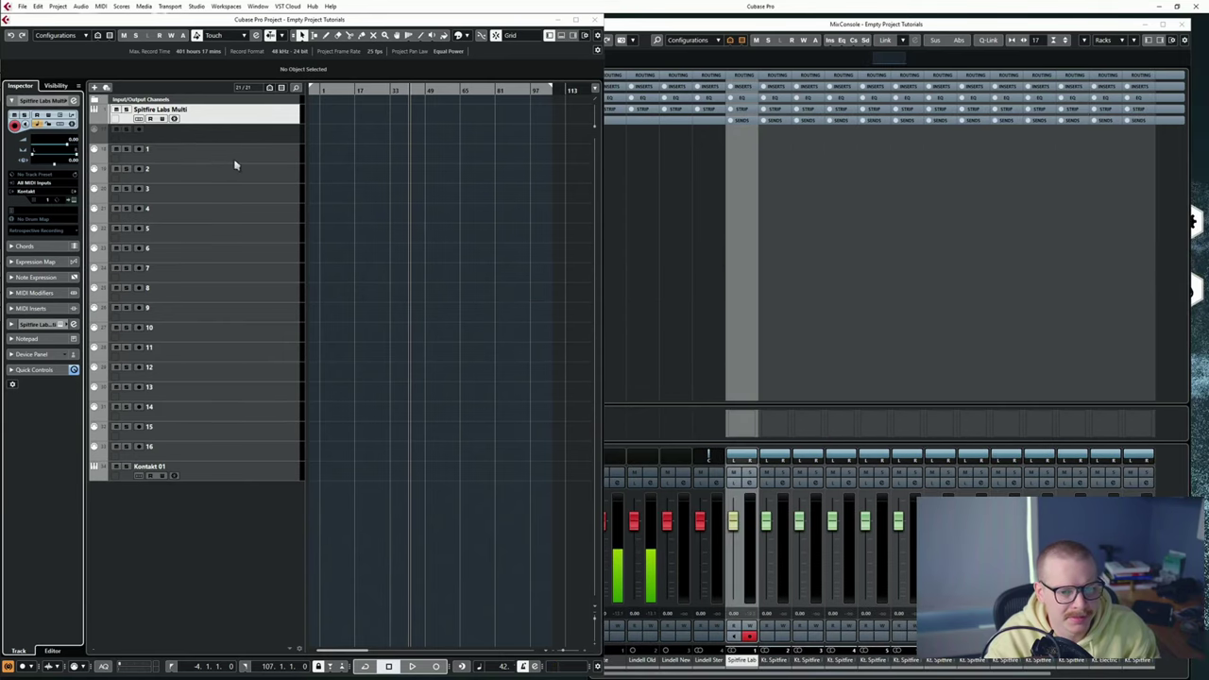
Step through MIDI tracks 1 to 16, auditioning each instrument on its own mixer channel.
{"action": "key", "text": "Down"}
{"action": "key", "text": "Down"}
{"action": "key", "text": "Down"}
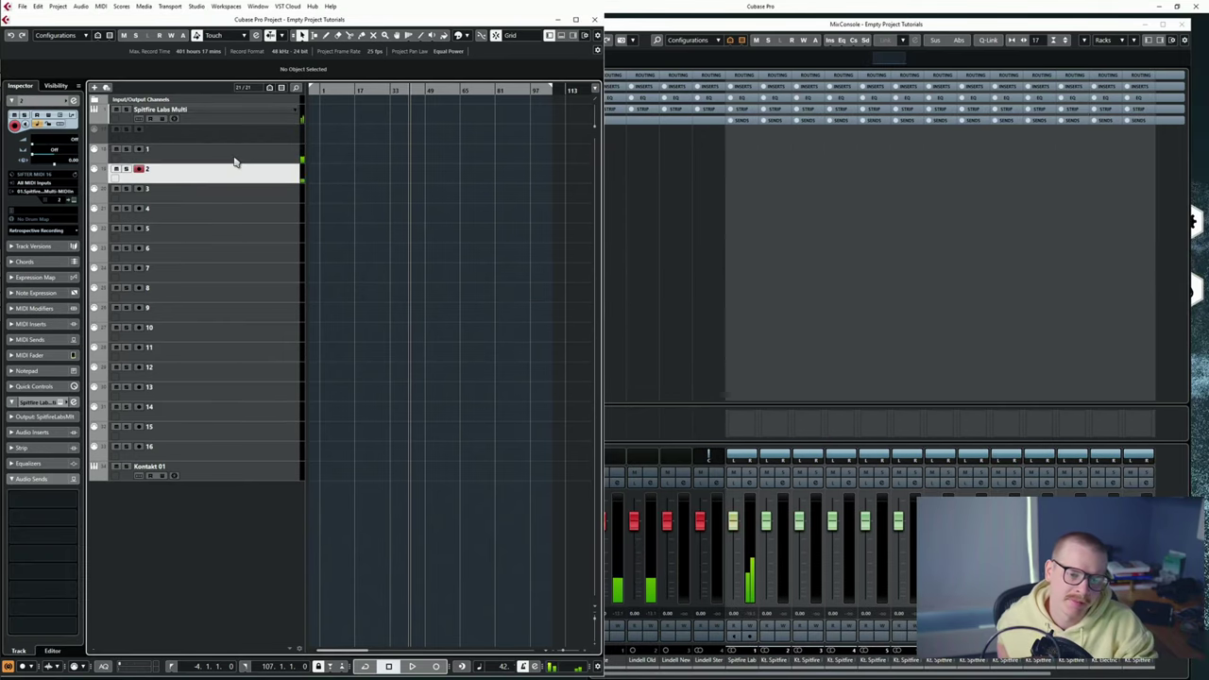
{"action": "key", "text": "Down"}
{"action": "key", "text": "Down"}
{"action": "key", "text": "Down"}
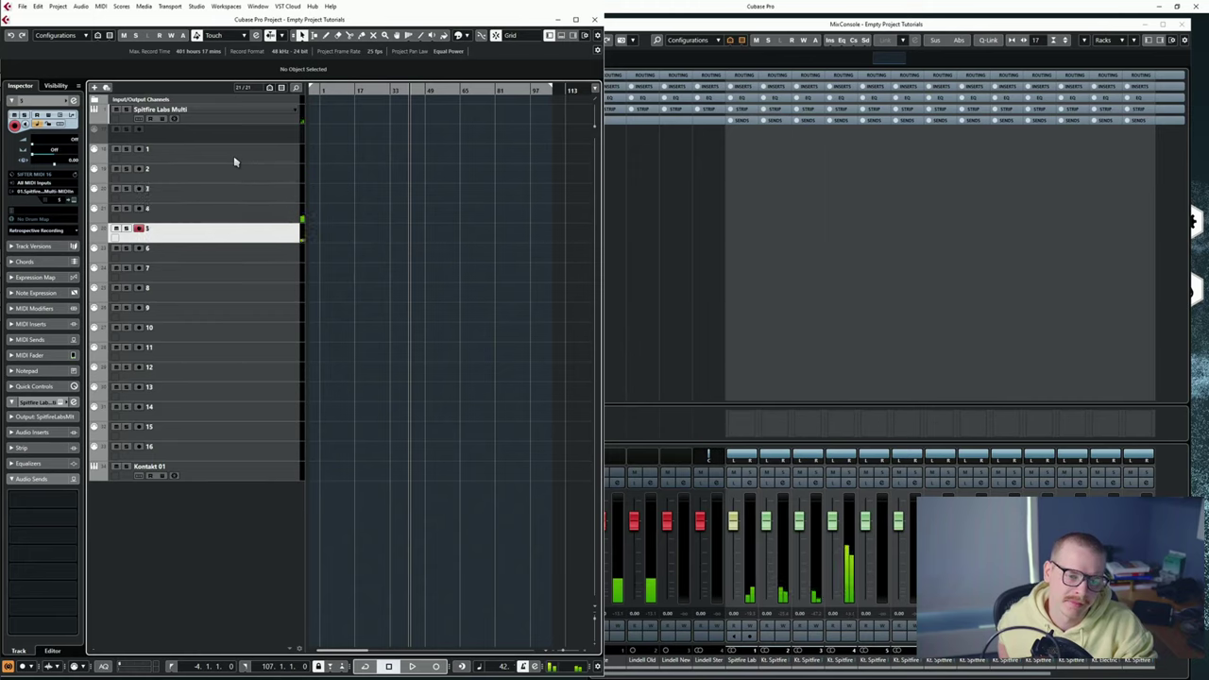
{"action": "key", "text": "Down"}
{"action": "key", "text": "Down"}
{"action": "key", "text": "Down"}
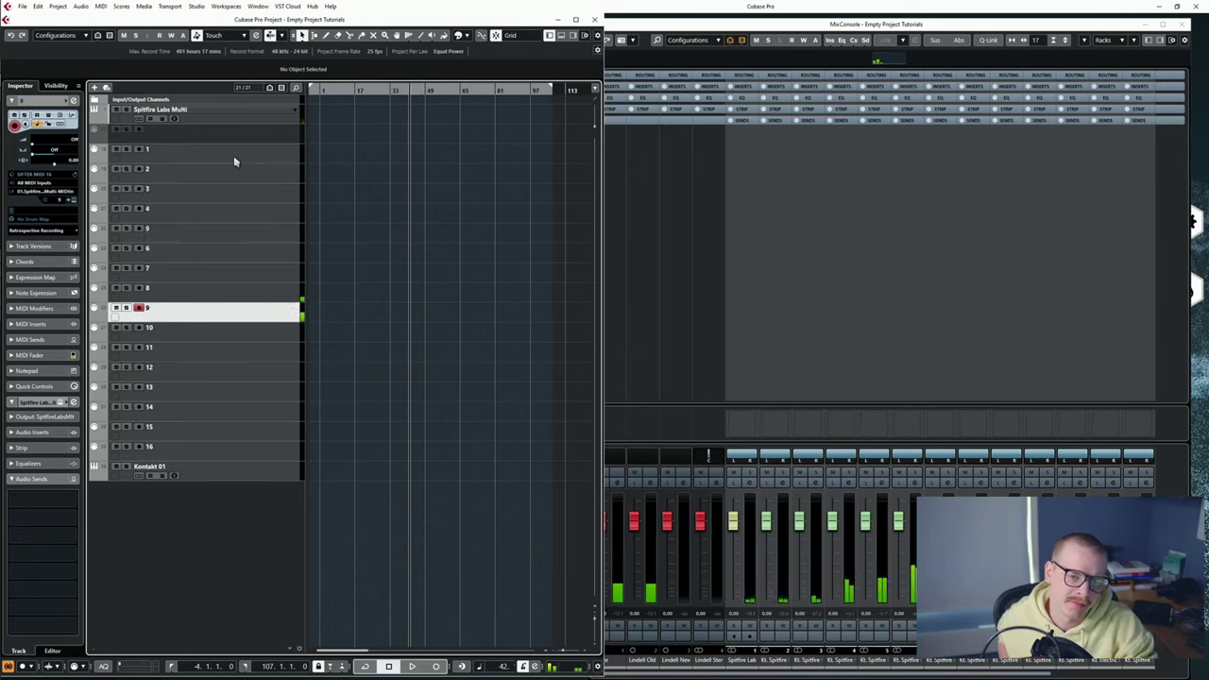
{"action": "key", "text": "Up"}
{"action": "key", "text": "Down"}
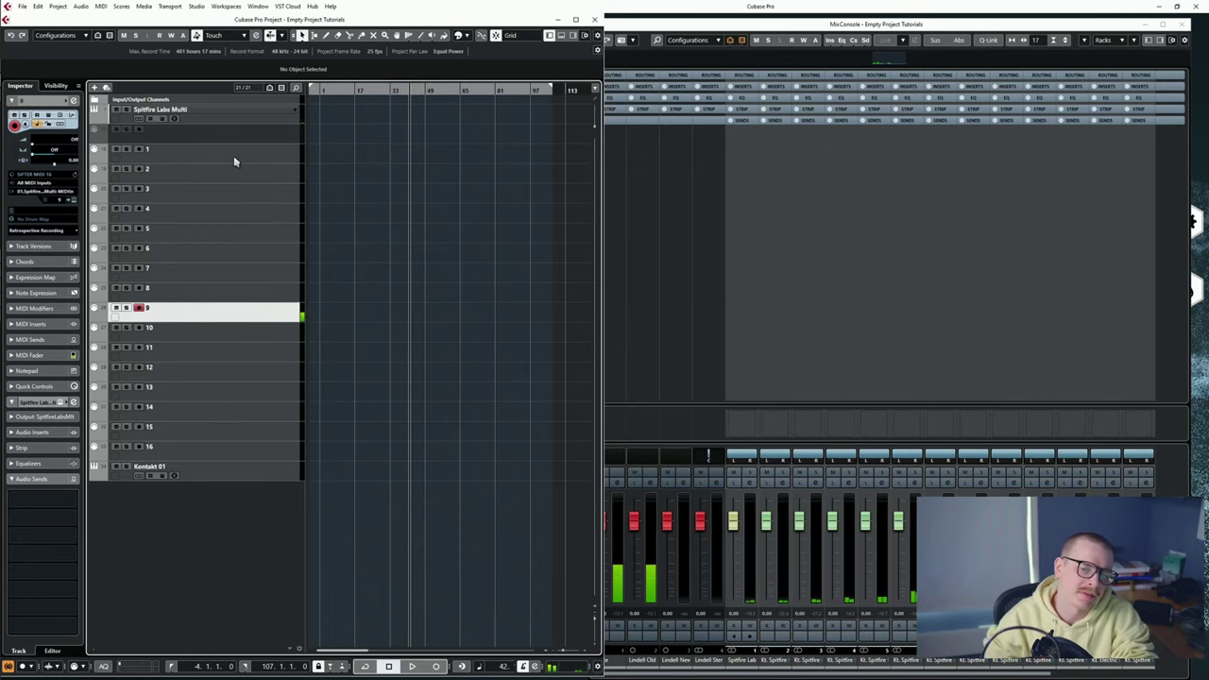
{"action": "key", "text": "Down"}
{"action": "key", "text": "Down"}
{"action": "key", "text": "Down"}
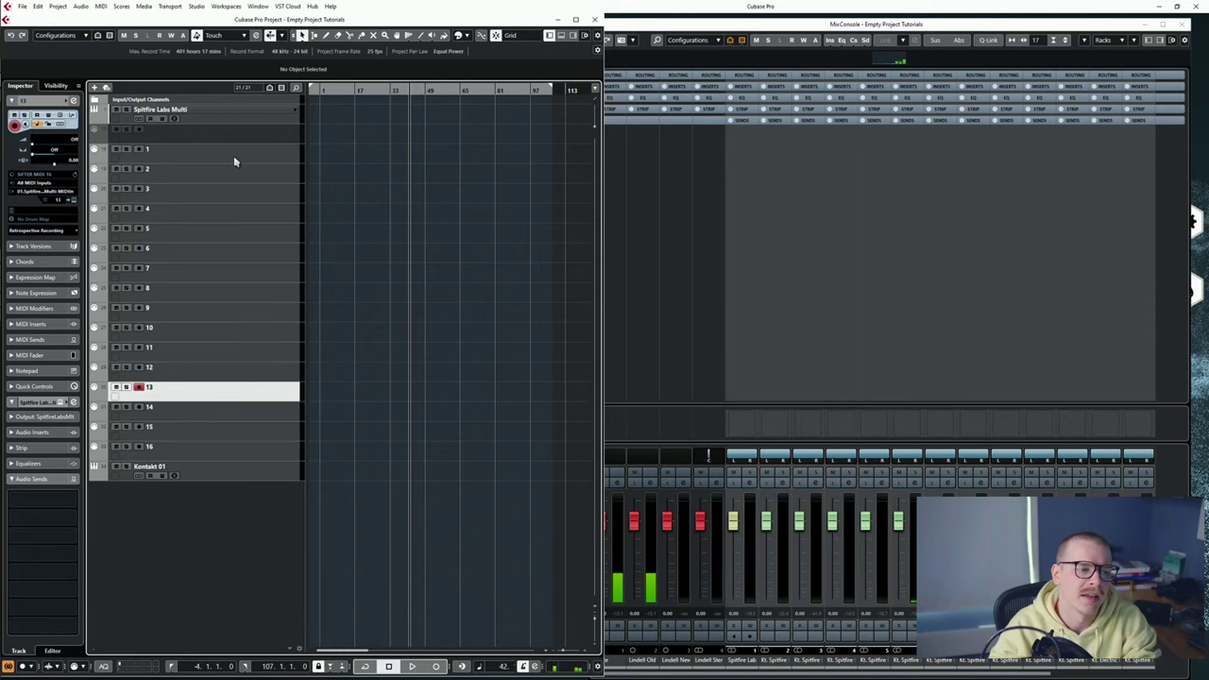
{"action": "left_click", "coordinate": [761, 661]}
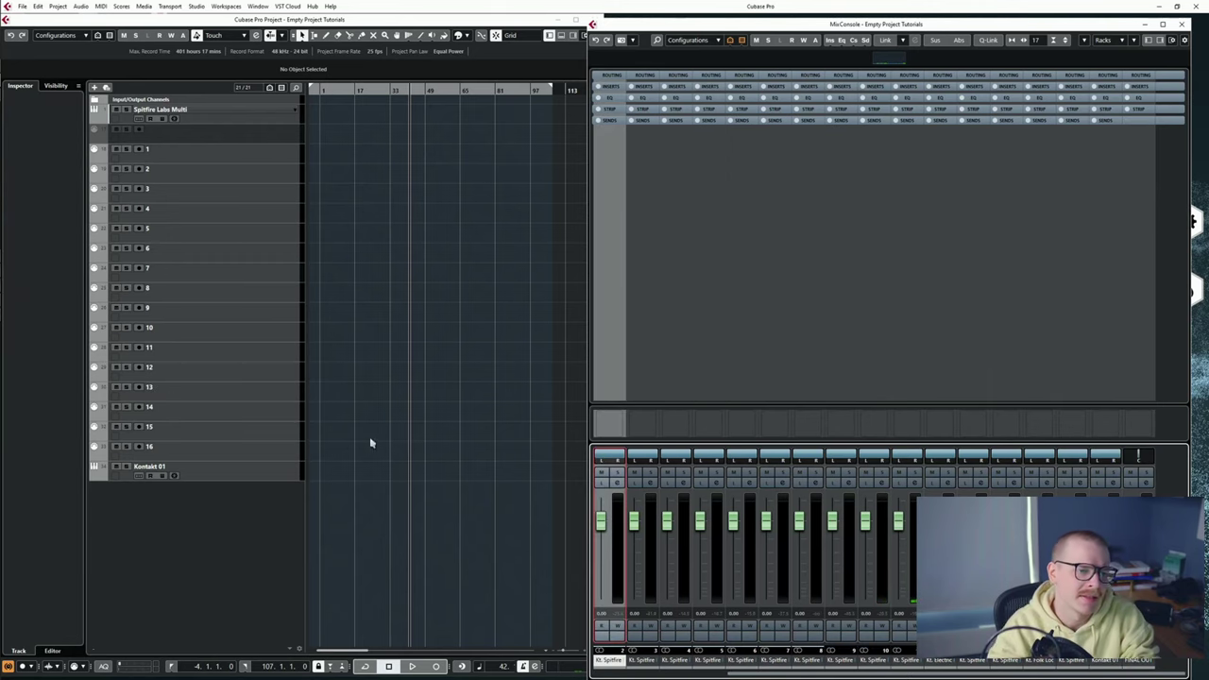
{"action": "left_click", "coordinate": [239, 399]}
{"action": "key", "text": "Down"}
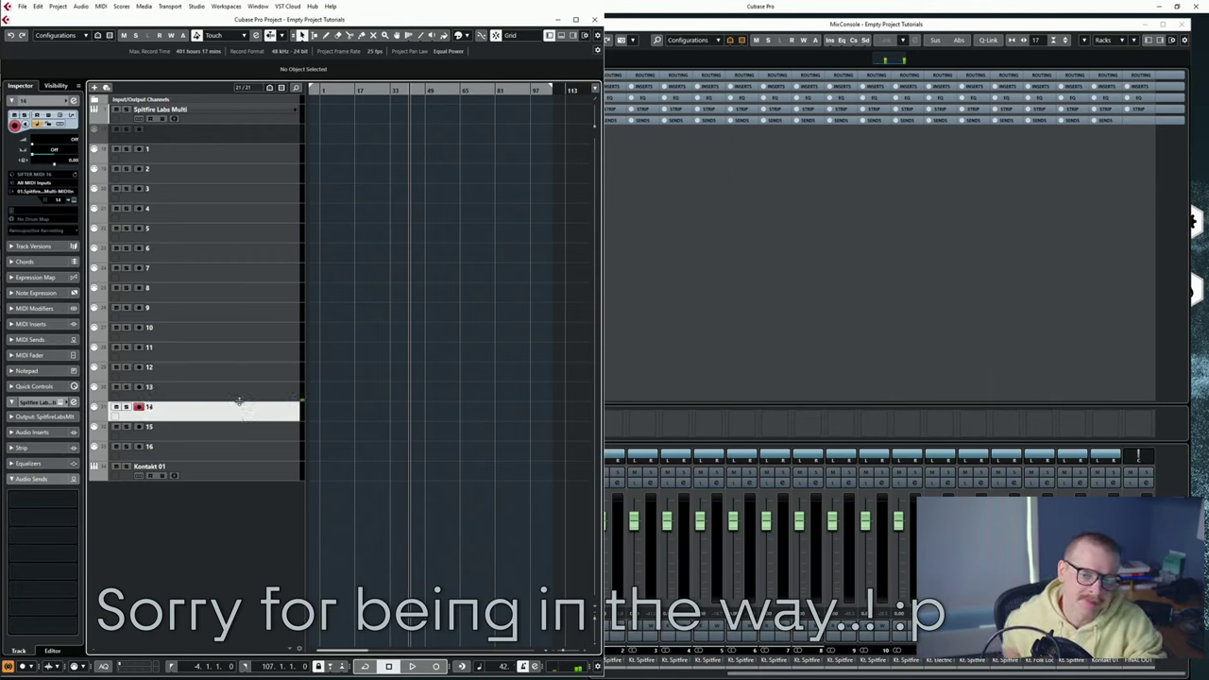
{"action": "key", "text": "Down"}
{"action": "key", "text": "Down"}
{"action": "key", "text": "Up"}
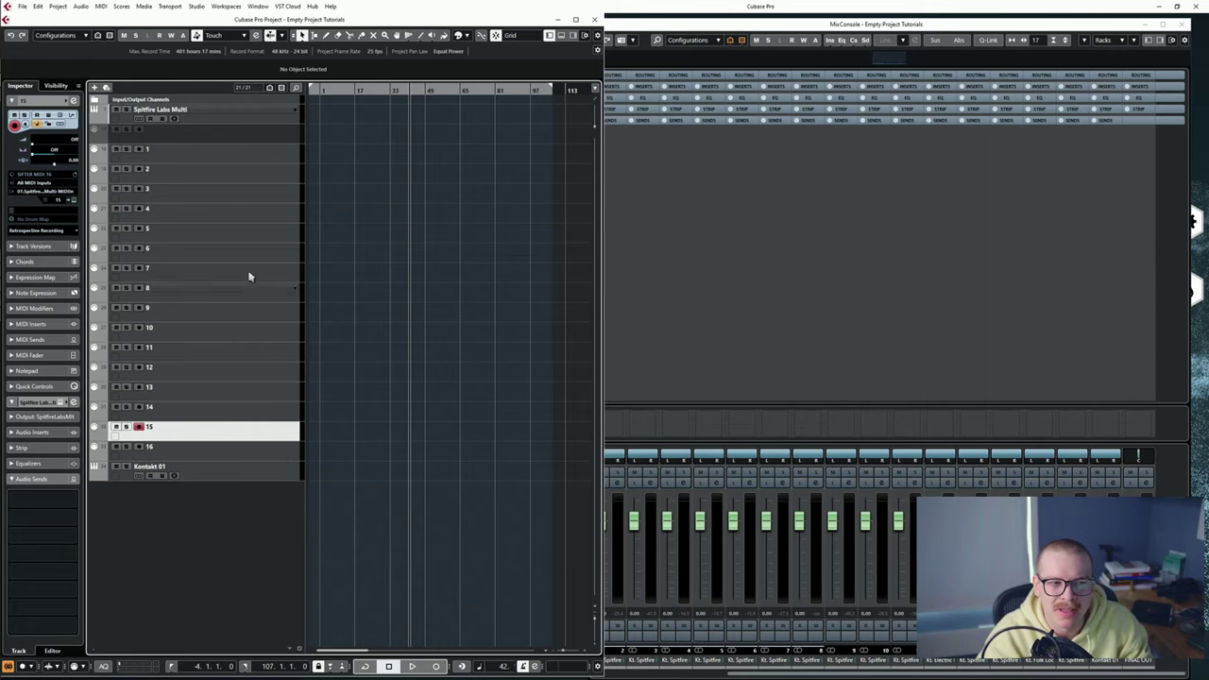
{"action": "left_click", "coordinate": [247, 151]}
{"action": "left_click", "coordinate": [212, 456], "text": "shift"}
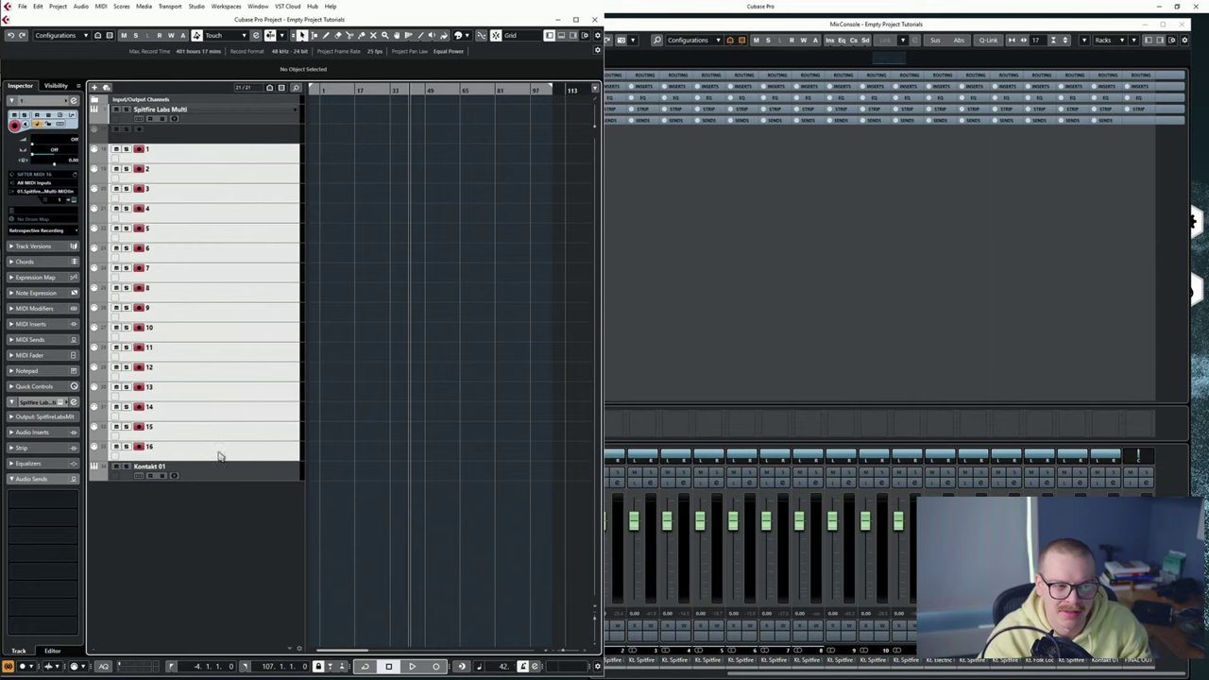
{"action": "left_click", "coordinate": [300, 452]}
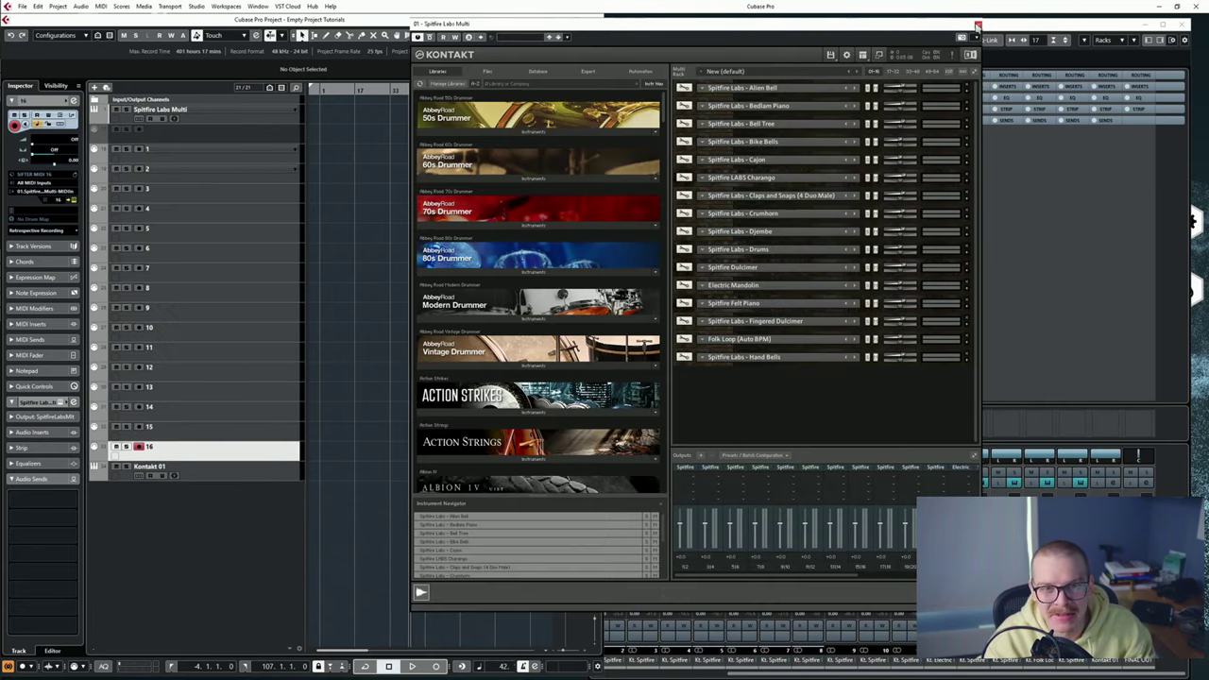
{"action": "left_click", "coordinate": [979, 26]}
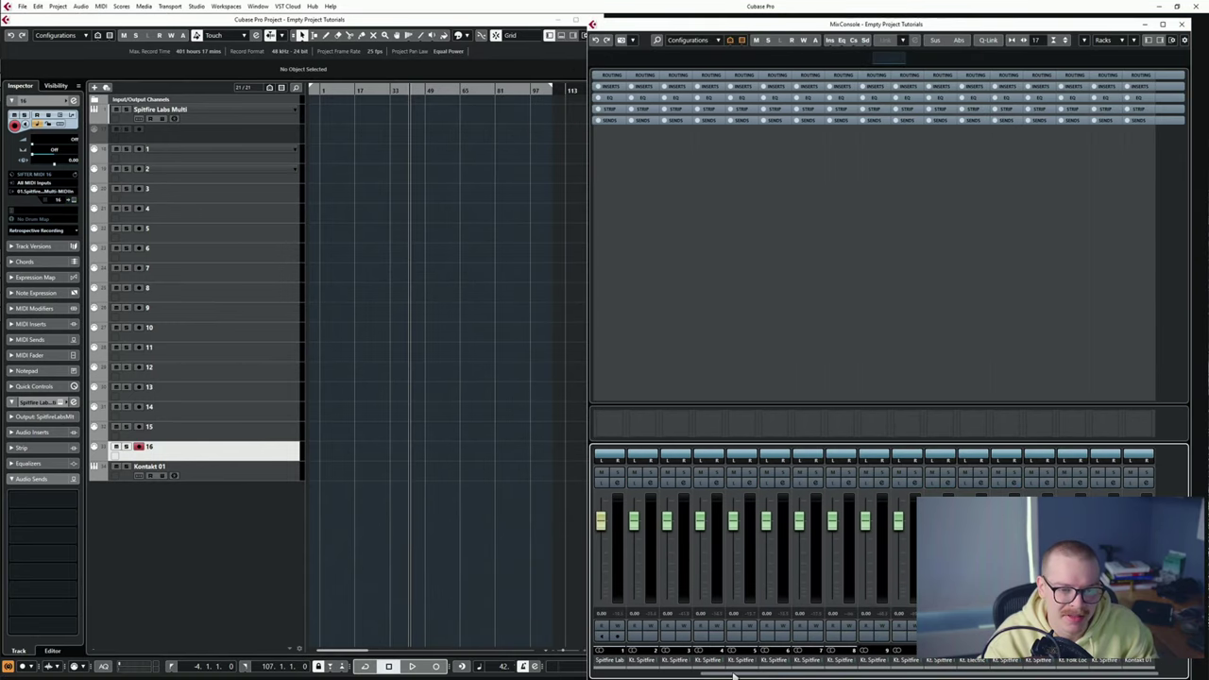
{"action": "left_click_drag", "start_coordinate": [697, 677], "coordinate": [730, 666]}
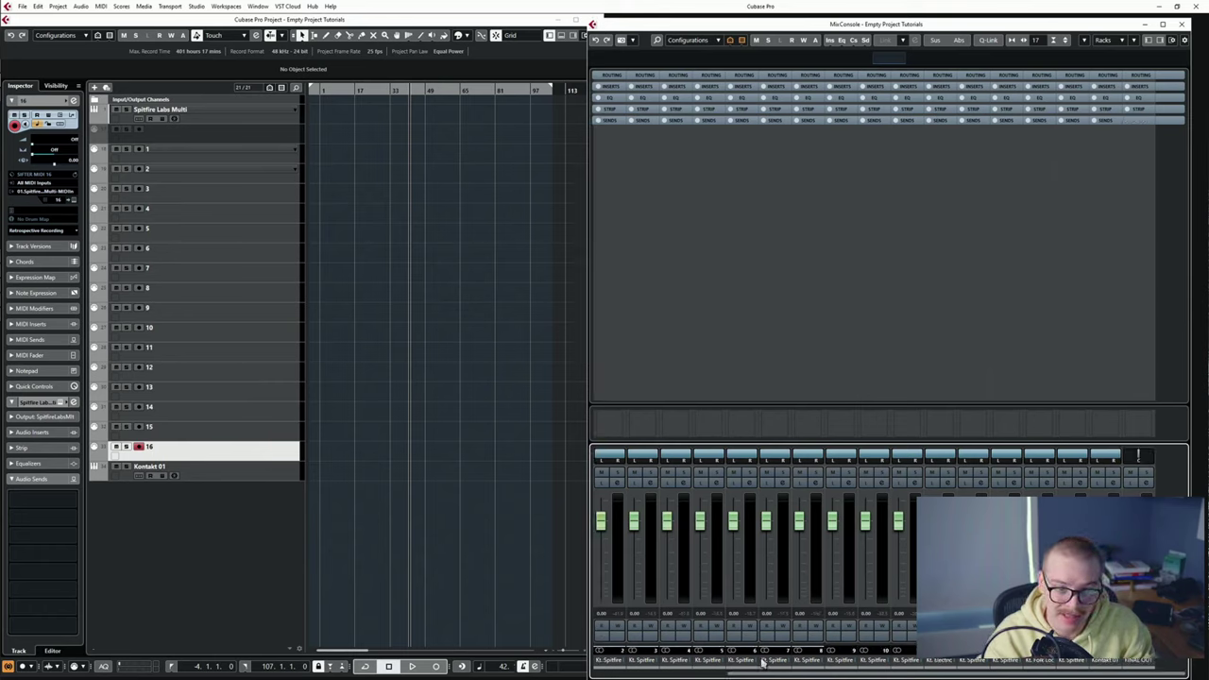
{"action": "scroll", "coordinate": [722, 650], "scroll_direction": "up", "scroll_amount": 1}
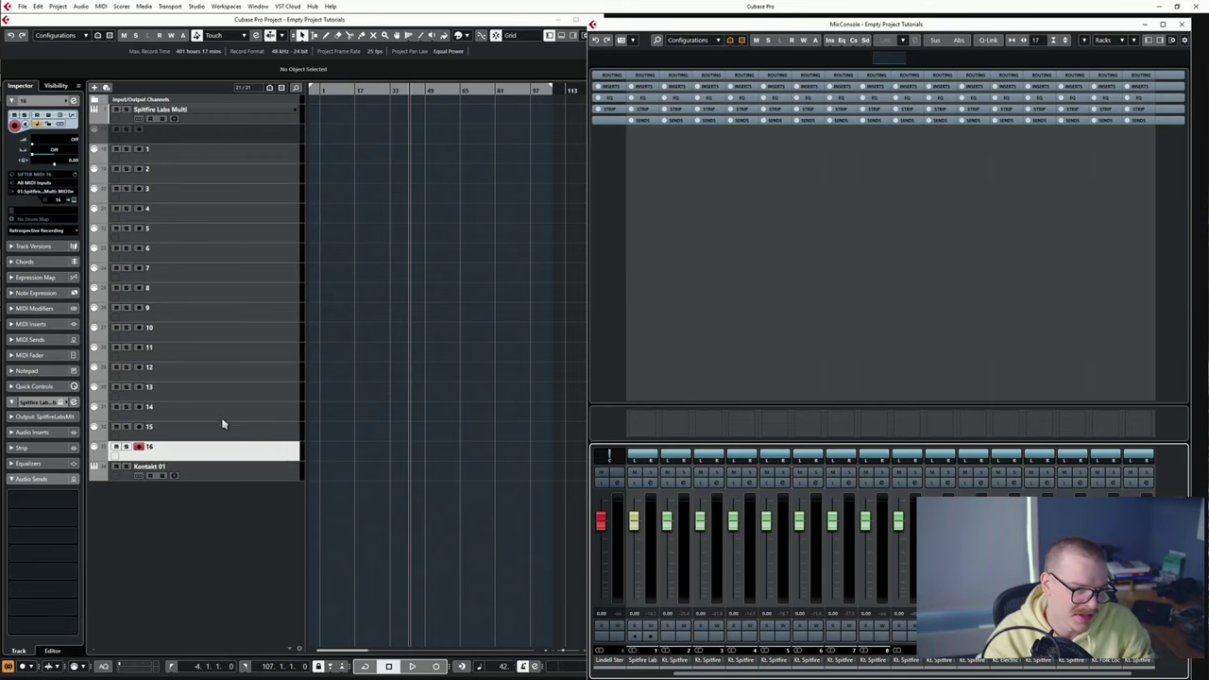
Reopen Kontakt with expanded instrument panels, check the Alien Bell volume, then reselect MIDI track 1.
{"action": "left_click", "coordinate": [244, 230]}
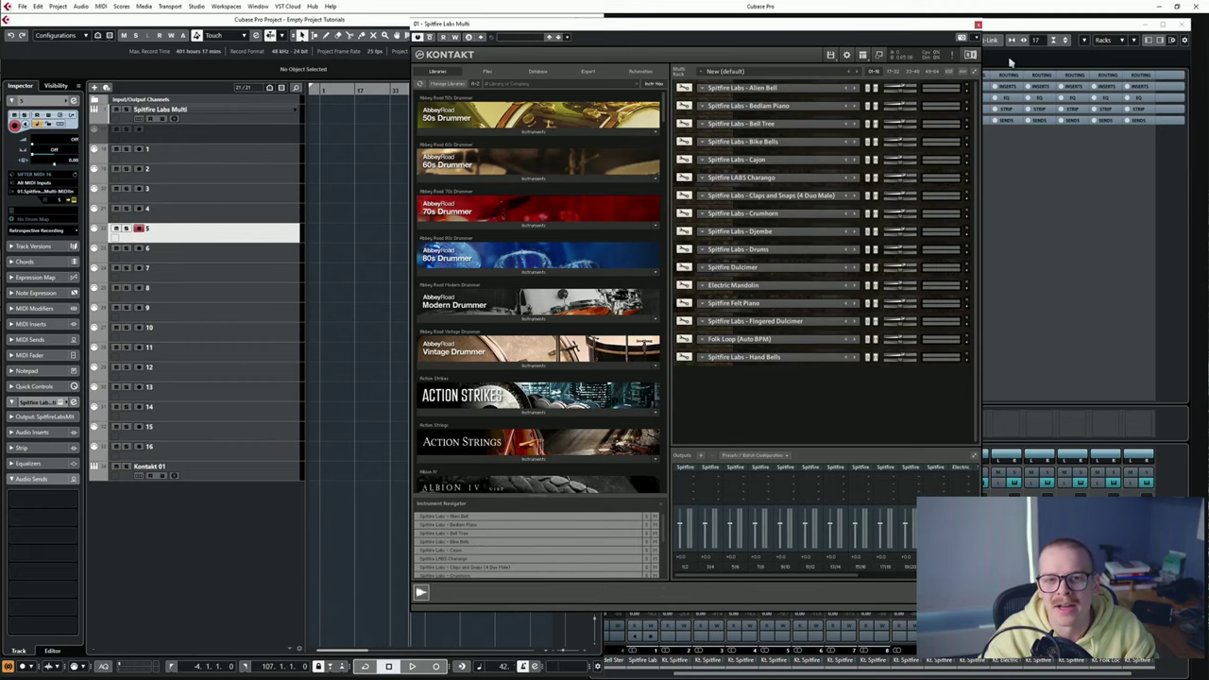
{"action": "left_click", "coordinate": [973, 72]}
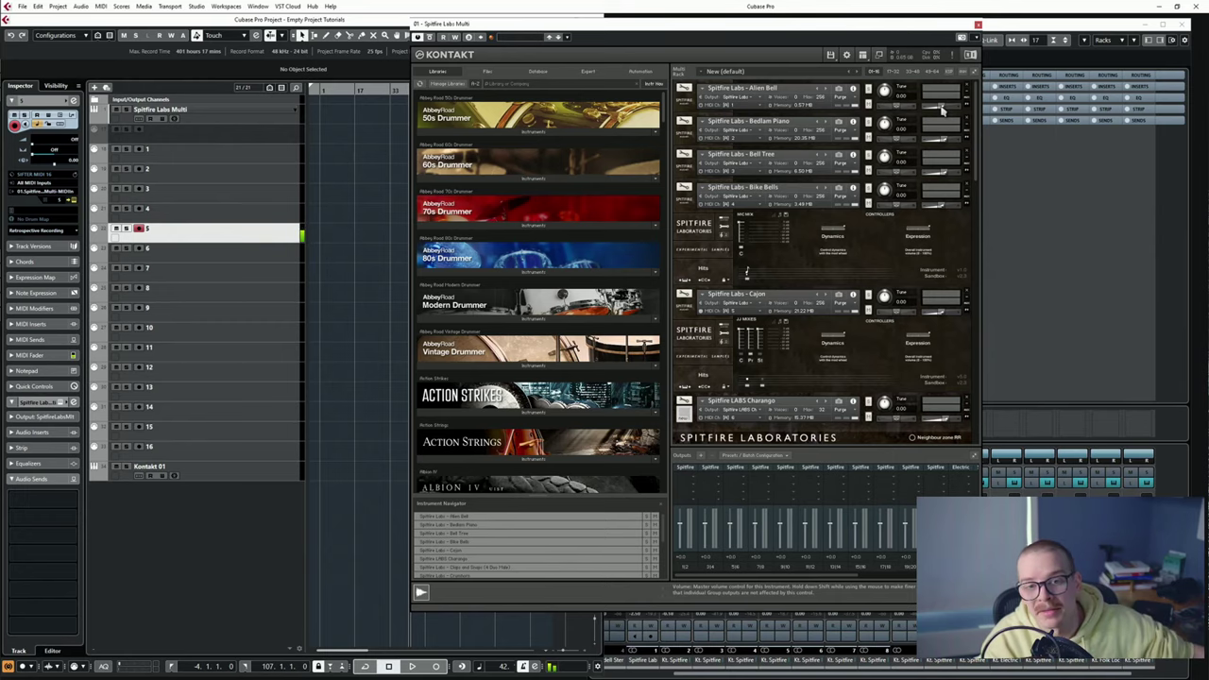
{"action": "left_click_drag", "start_coordinate": [942, 111], "coordinate": [938, 113]}
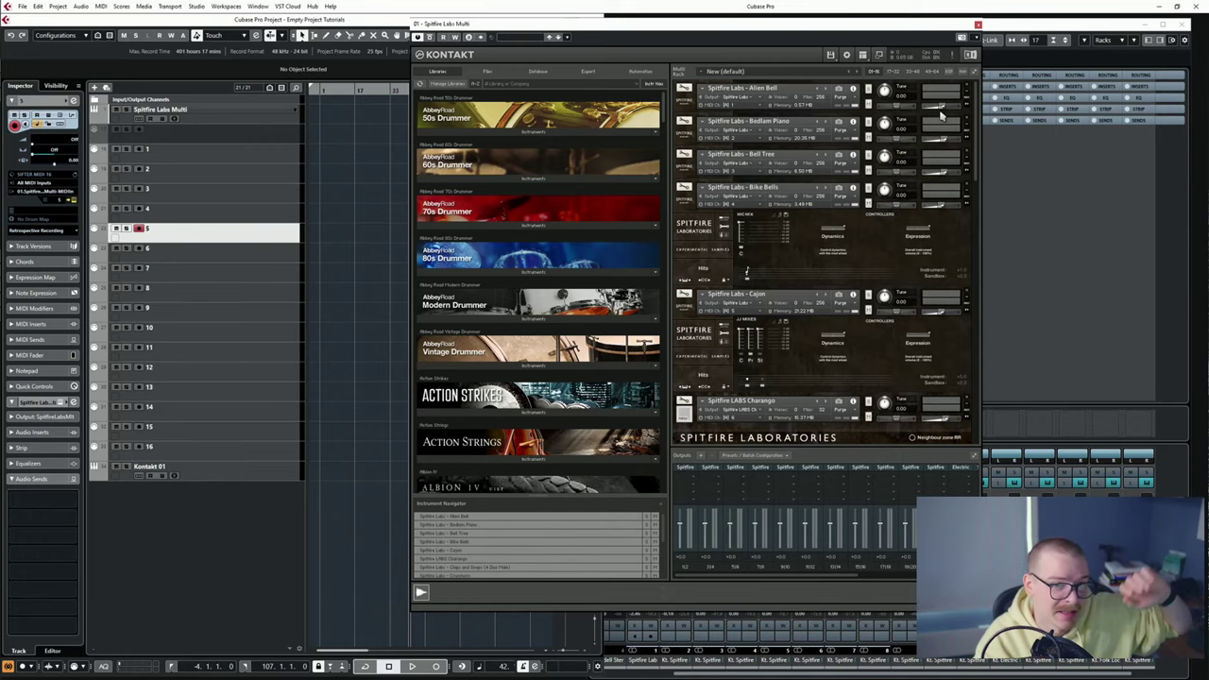
{"action": "scroll", "coordinate": [925, 110], "scroll_direction": "down", "scroll_amount": 2}
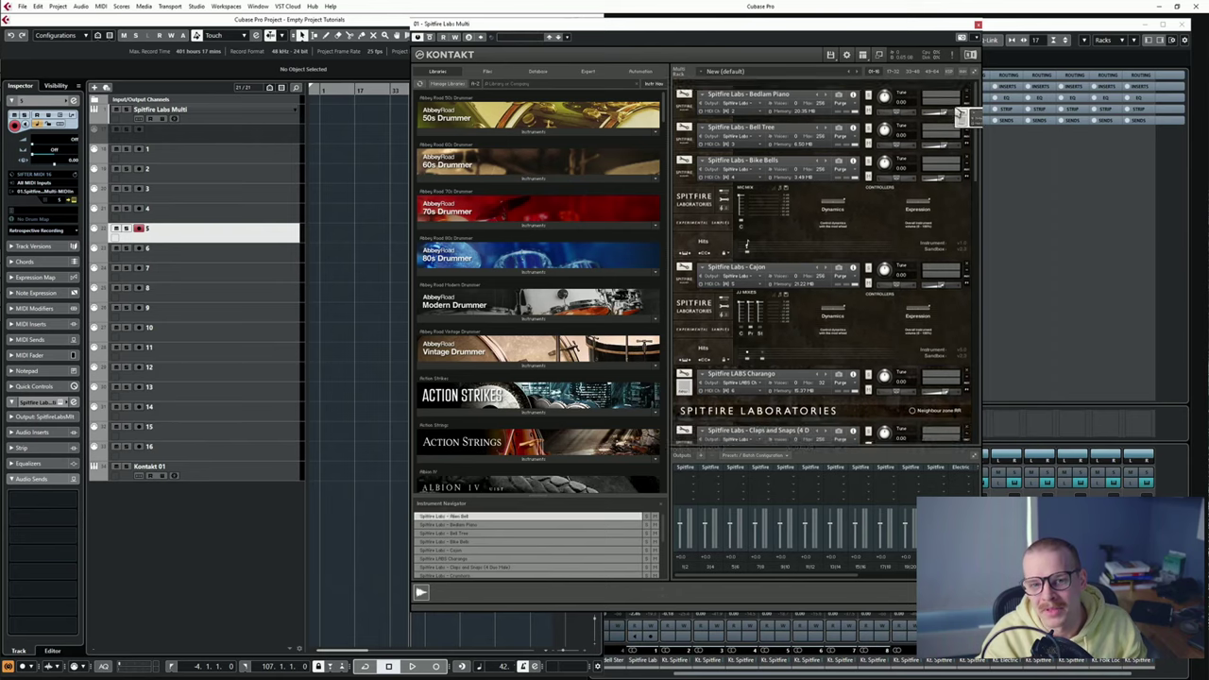
{"action": "scroll", "coordinate": [909, 102], "scroll_direction": "up", "scroll_amount": 2}
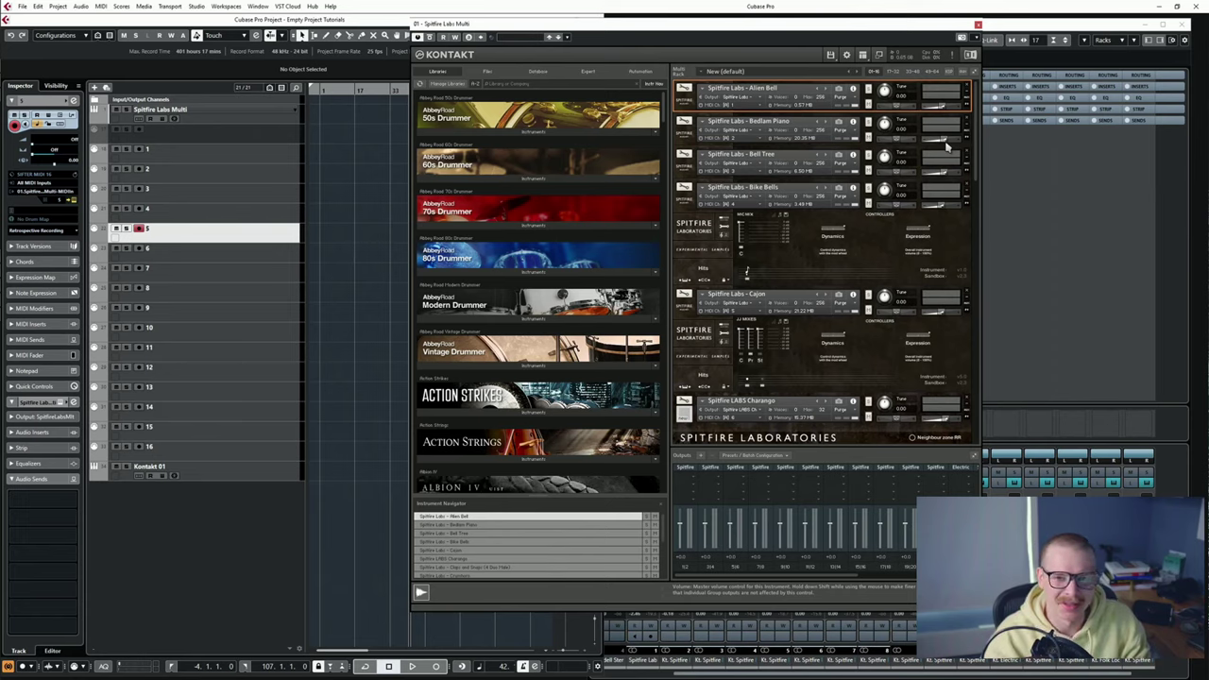
{"action": "left_click", "coordinate": [1012, 227]}
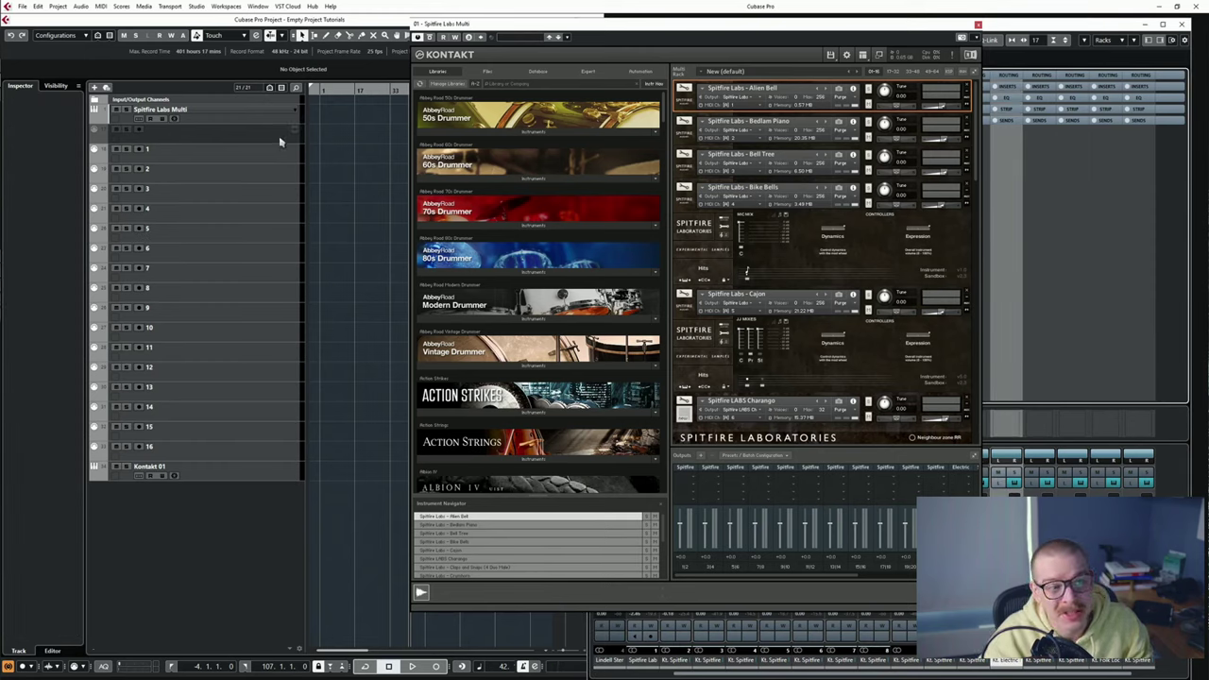
{"action": "left_click", "coordinate": [253, 153]}
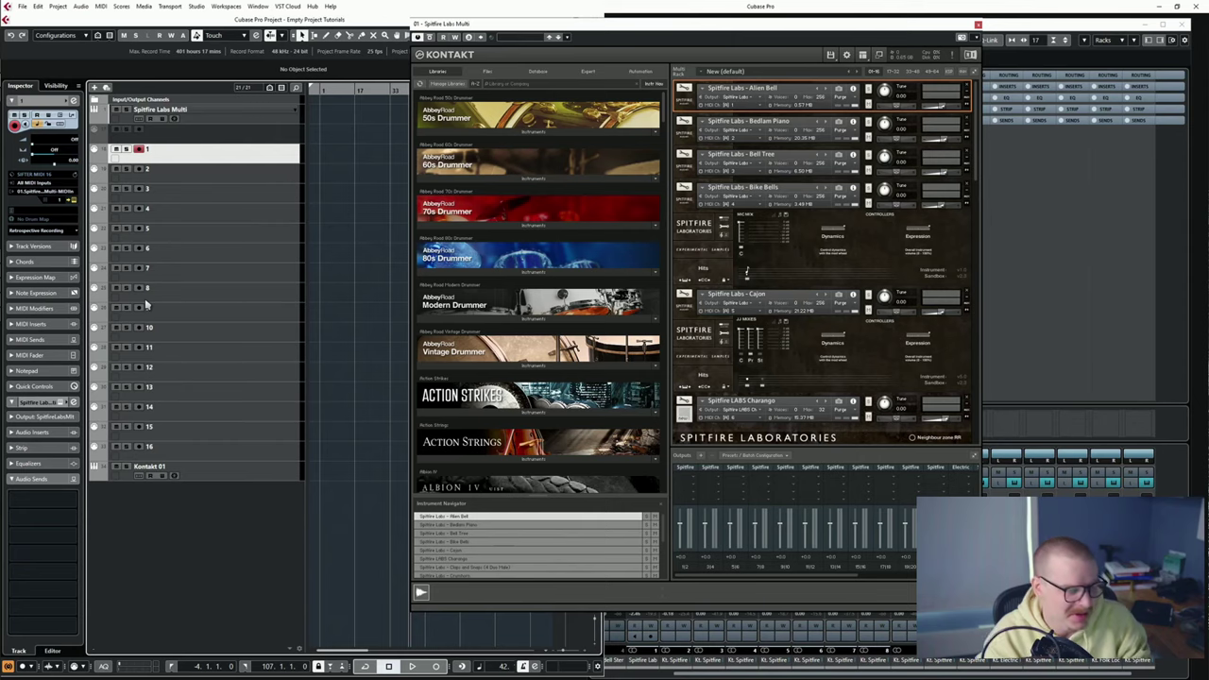
Open Channel Settings for MIDI track 1 with E and place it beside the Kontakt window.
{"action": "key", "text": "e"}
{"action": "left_click_drag", "start_coordinate": [352, 137], "coordinate": [329, 177]}
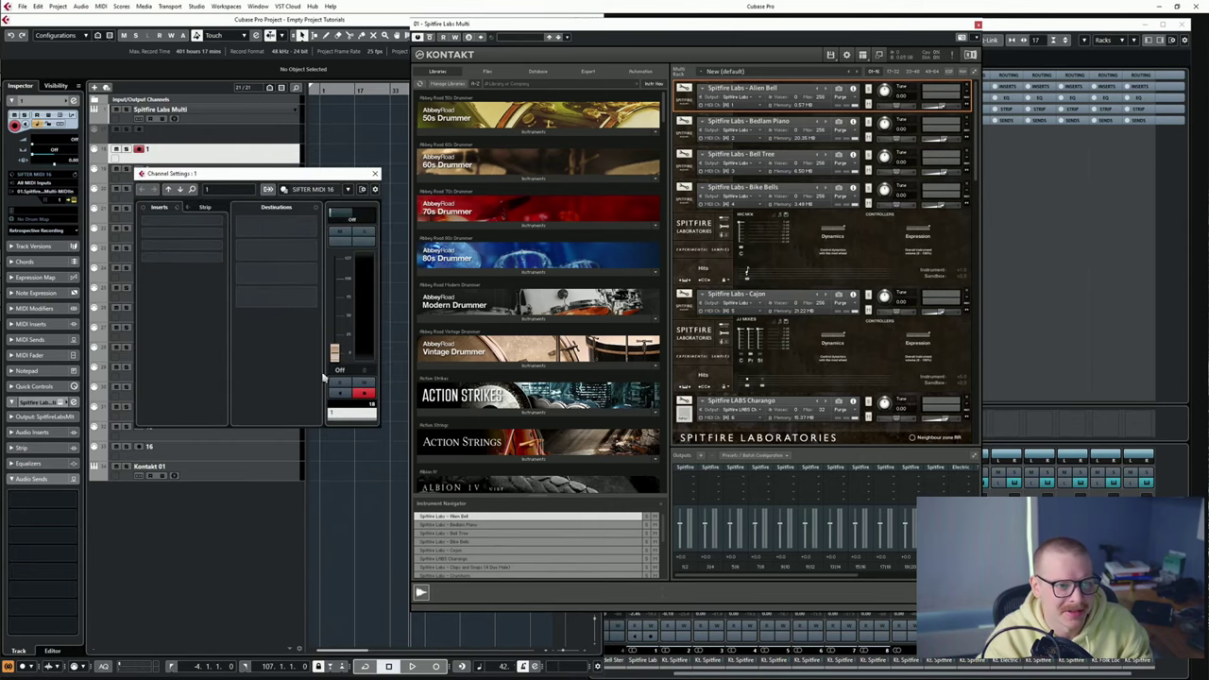
{"action": "mouse_move", "coordinate": [335, 373]}
{"action": "left_mouse_down"}
{"action": "mouse_move", "coordinate": [336, 300]}
{"action": "mouse_move", "coordinate": [366, 274]}
{"action": "mouse_move", "coordinate": [336, 301]}
{"action": "mouse_move", "coordinate": [333, 340]}
{"action": "mouse_move", "coordinate": [333, 302]}
{"action": "mouse_move", "coordinate": [337, 354]}
{"action": "mouse_move", "coordinate": [344, 313]}
{"action": "mouse_move", "coordinate": [342, 385]}
{"action": "mouse_move", "coordinate": [346, 363]}
{"action": "left_mouse_up"}
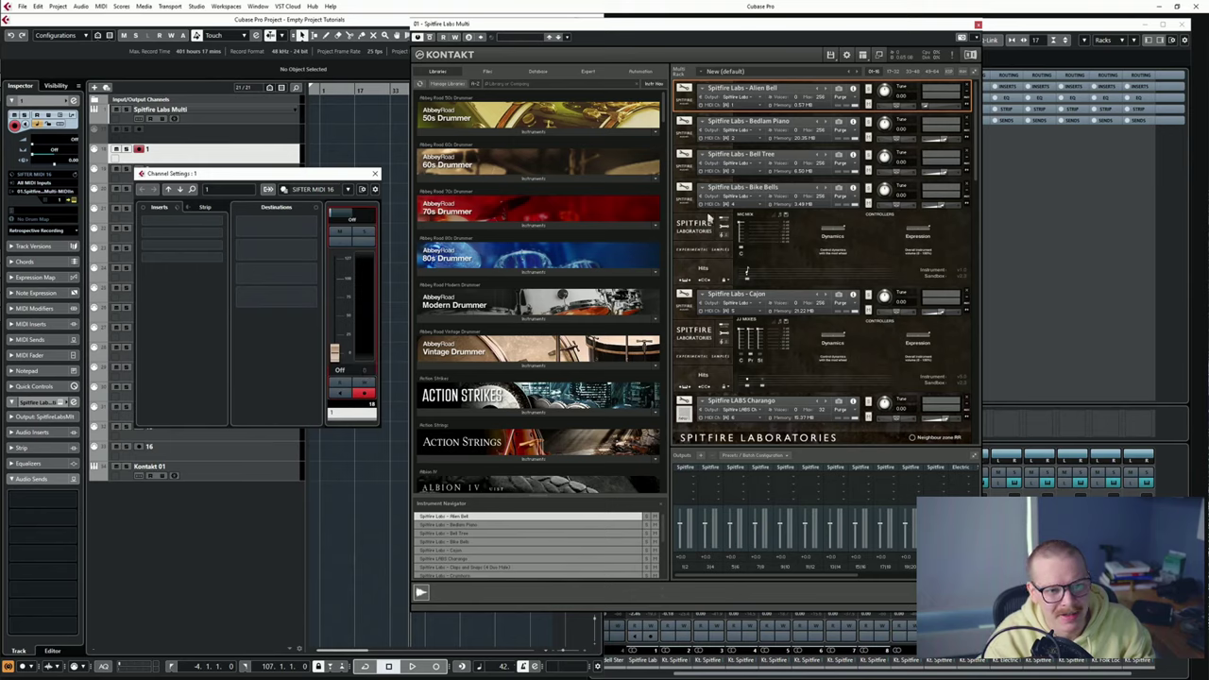
{"action": "left_click", "coordinate": [926, 108]}
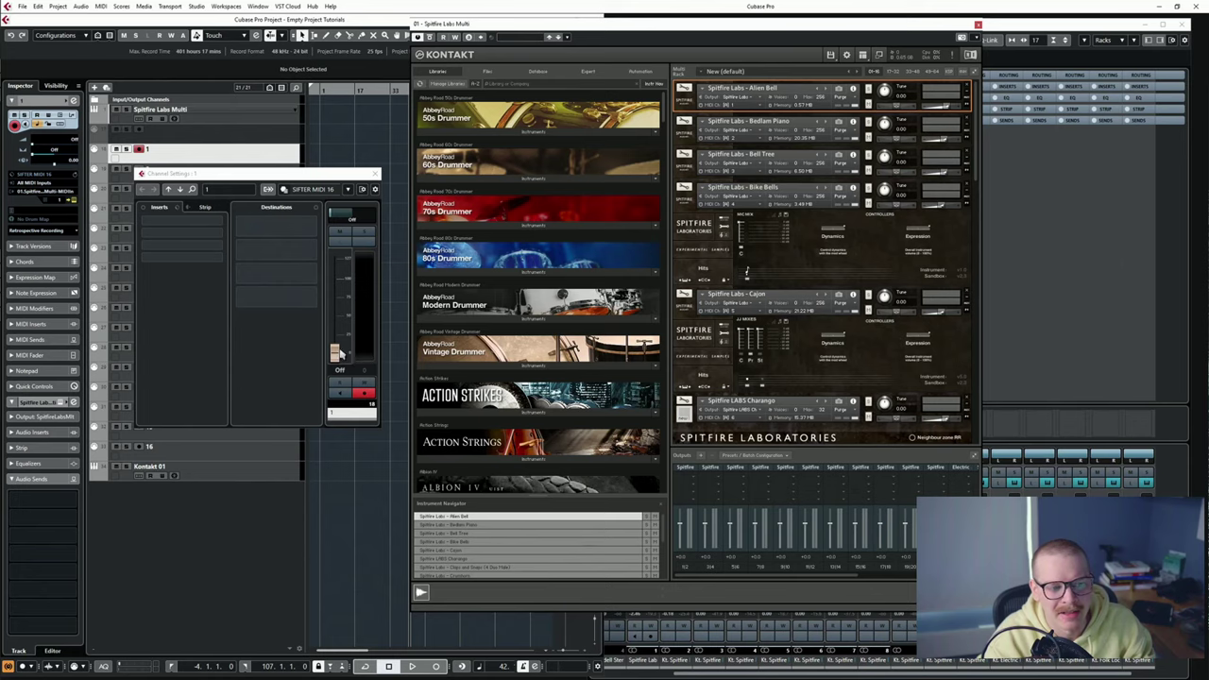
Test track 1's volume fader, then return it to Off with Kontakt in focus.
{"action": "left_click_drag", "start_coordinate": [340, 355], "coordinate": [351, 297]}
{"action": "left_click", "coordinate": [351, 297], "text": "ctrl"}
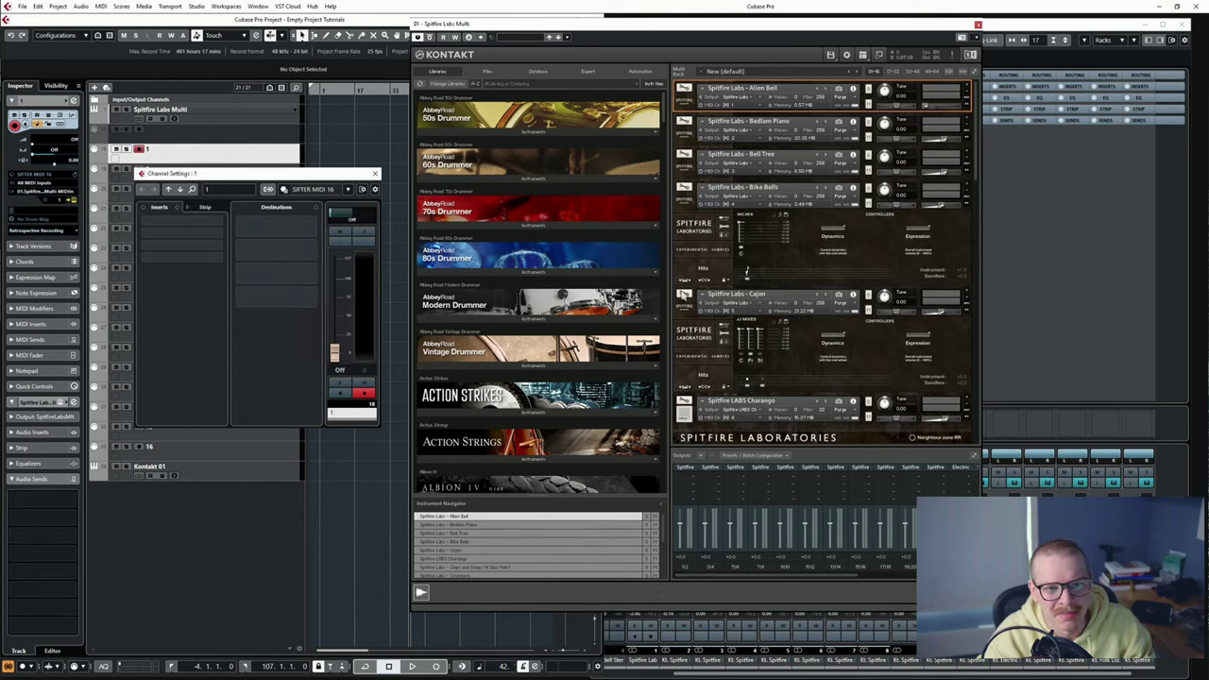
{"action": "left_click", "coordinate": [932, 107]}
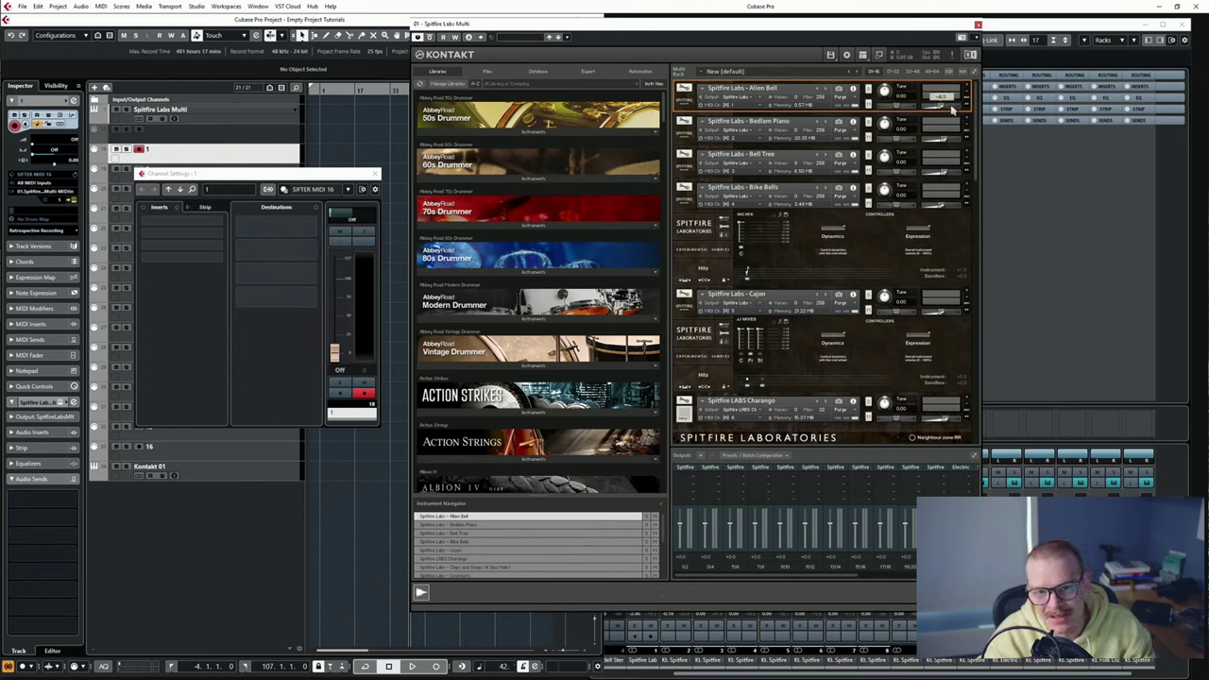